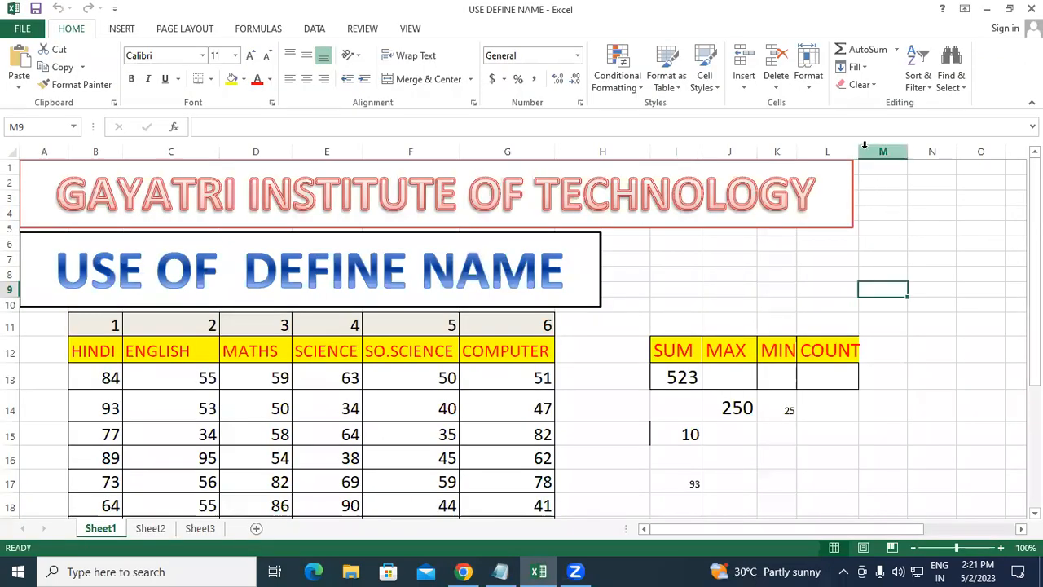
Step: Widen column L so that the COUNT heading fits inside its cell
{"action": "left_click_drag", "start_coordinate": [859, 150], "coordinate": [881, 150]}
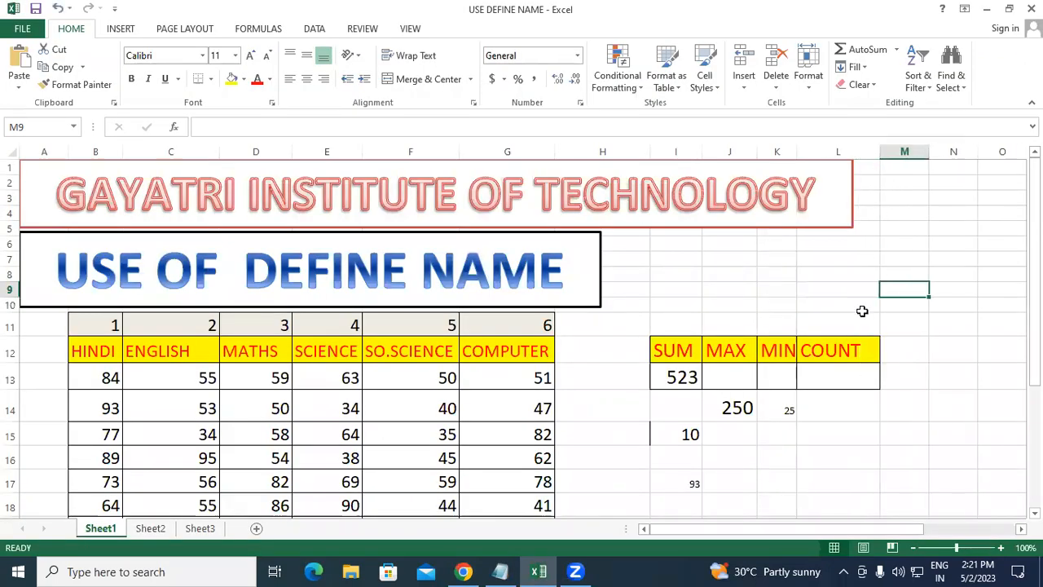
{"action": "left_click", "coordinate": [861, 427]}
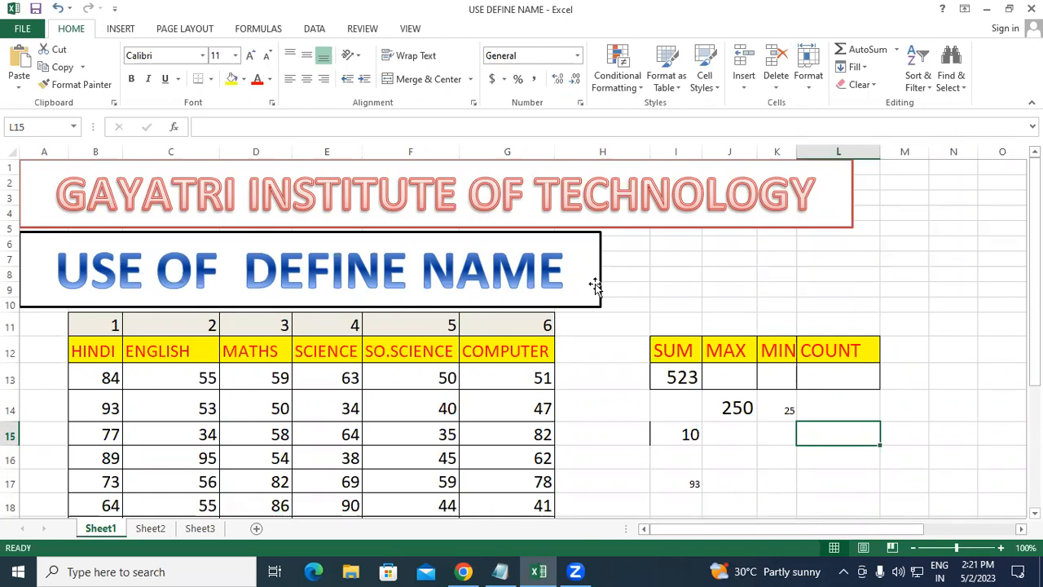
Step: Clear all contents and formatting from cells I14:L15 and from cell I17 below the summary table
{"action": "left_click", "coordinate": [740, 440]}
{"action": "left_click_drag", "start_coordinate": [676, 408], "coordinate": [872, 440]}
{"action": "left_click", "coordinate": [848, 92]}
{"action": "left_click", "coordinate": [853, 104]}
{"action": "left_click", "coordinate": [762, 489]}
{"action": "left_click", "coordinate": [698, 475]}
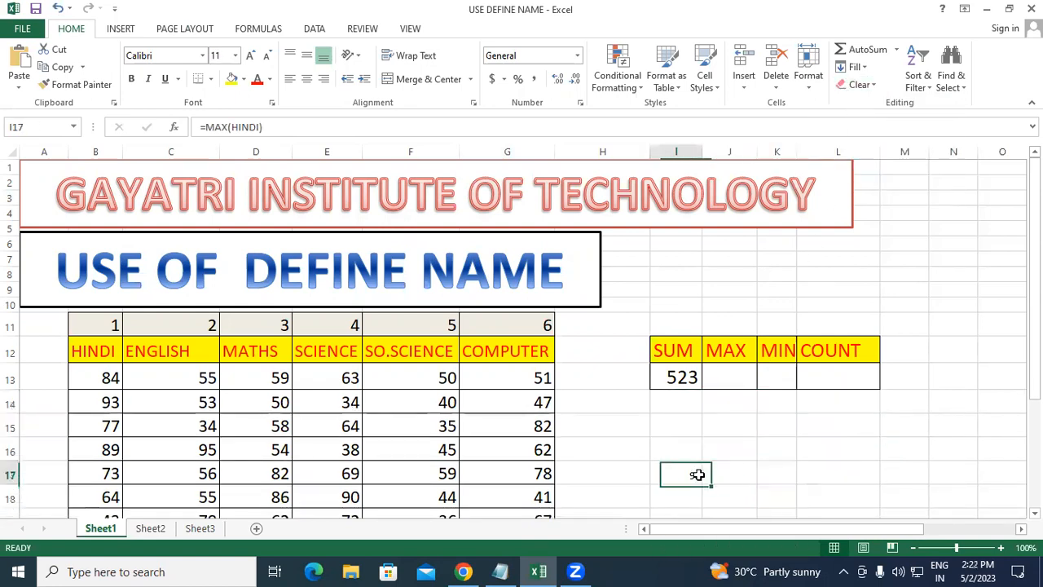
{"action": "left_click", "coordinate": [860, 84]}
{"action": "left_click", "coordinate": [863, 104]}
{"action": "key", "text": "Up"}
{"action": "key", "text": "Up"}
{"action": "key", "text": "Up"}
{"action": "key", "text": "Up"}
{"action": "key", "text": "Up"}
{"action": "key", "text": "Up"}
{"action": "key", "text": "Up"}
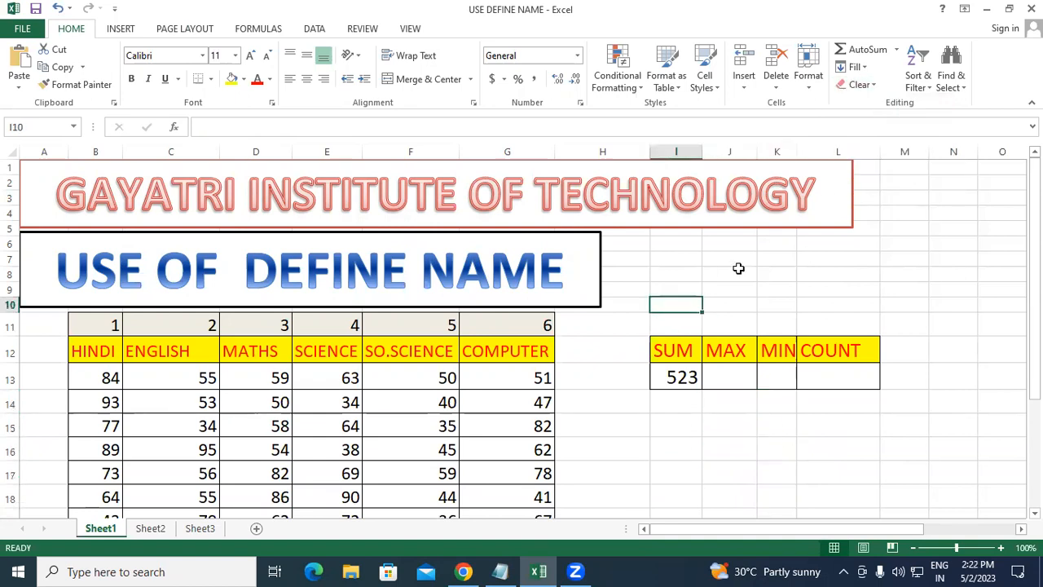
{"action": "left_click", "coordinate": [782, 271]}
{"action": "left_click", "coordinate": [685, 276]}
{"action": "left_click", "coordinate": [797, 281]}
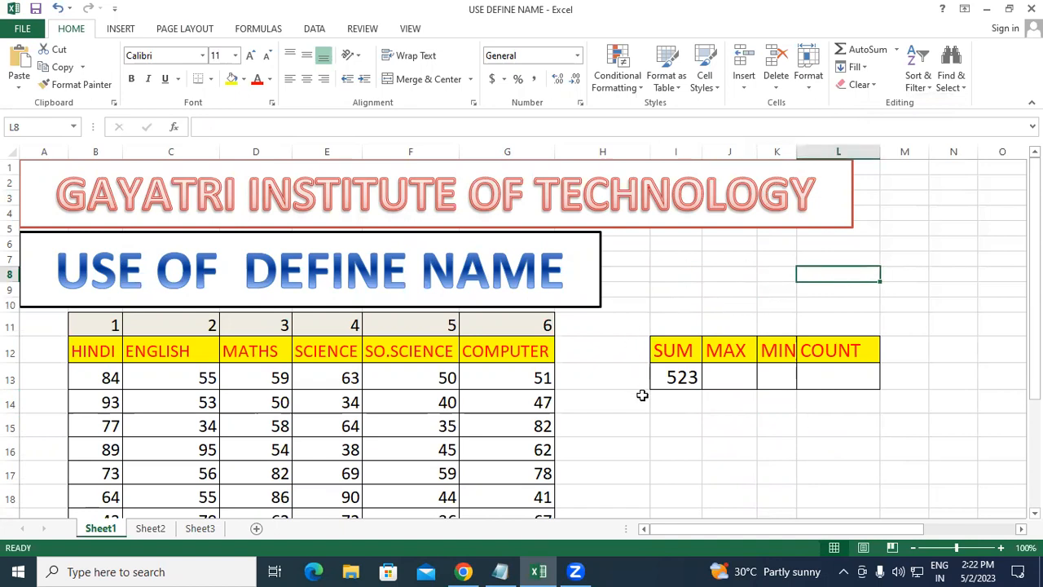
{"action": "scroll", "coordinate": [642, 396], "scroll_direction": "down", "scroll_amount": 1}
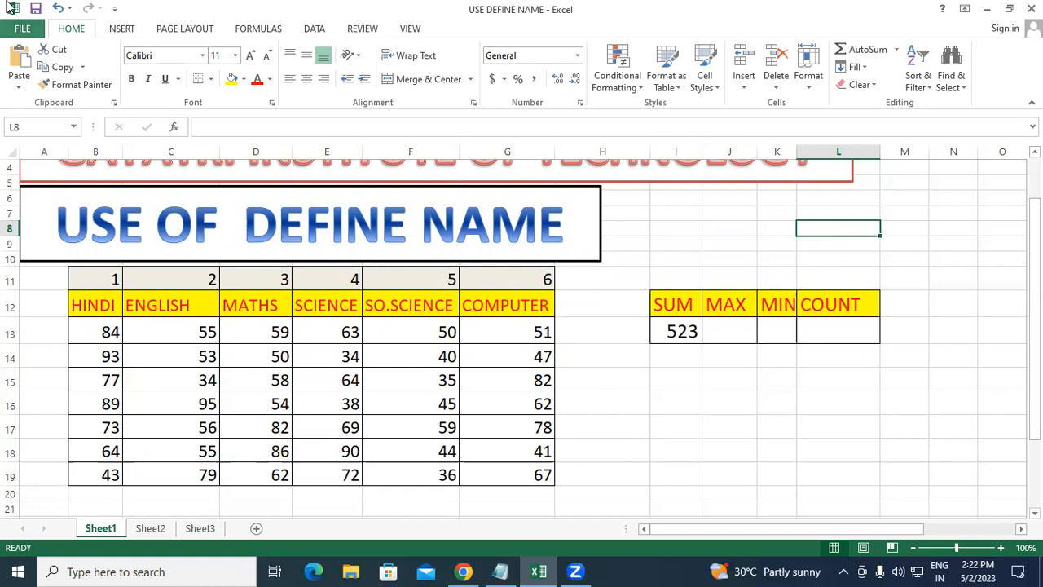
{"action": "left_click", "coordinate": [84, 331]}
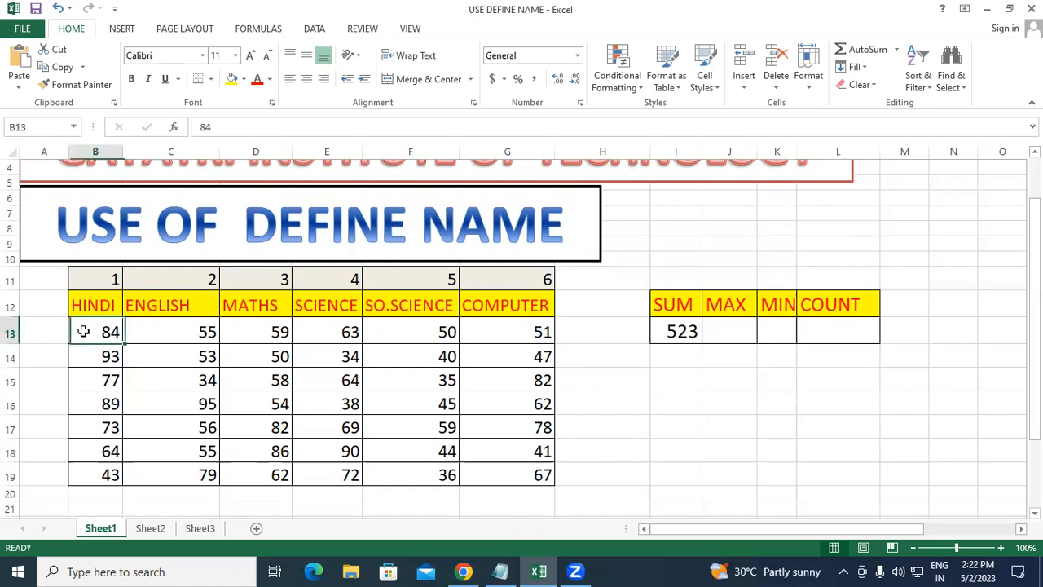
{"action": "left_click", "coordinate": [97, 474]}
{"action": "left_click", "coordinate": [93, 328]}
{"action": "left_click_drag", "start_coordinate": [92, 328], "coordinate": [96, 475]}
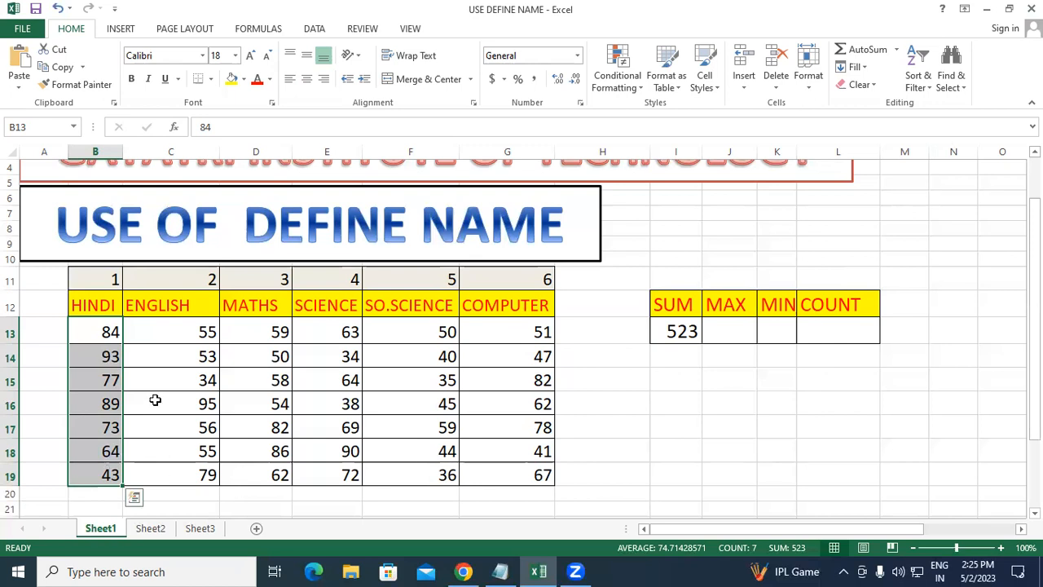
{"action": "left_click", "coordinate": [361, 30]}
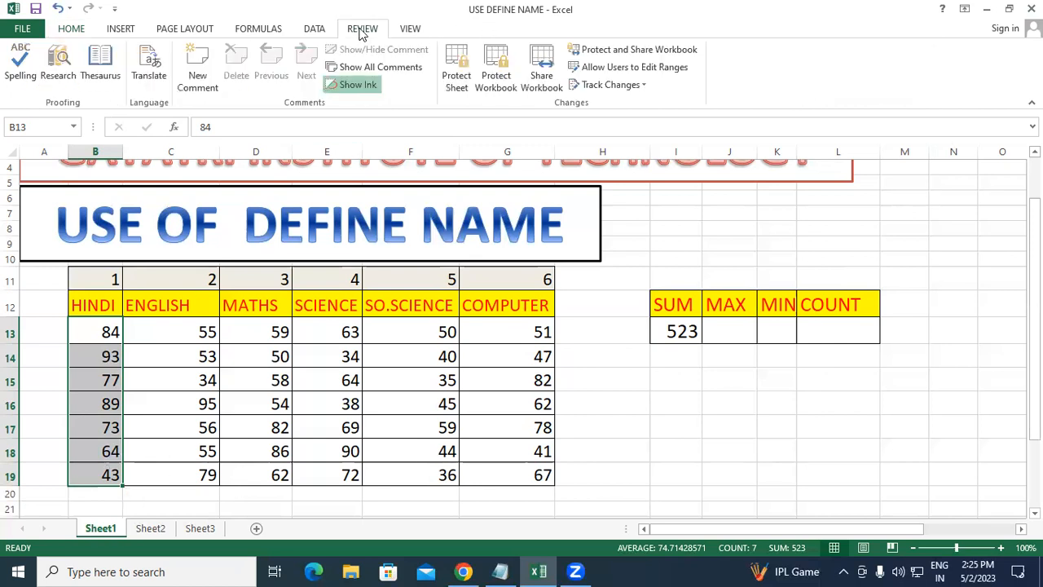
{"action": "left_click", "coordinate": [322, 33]}
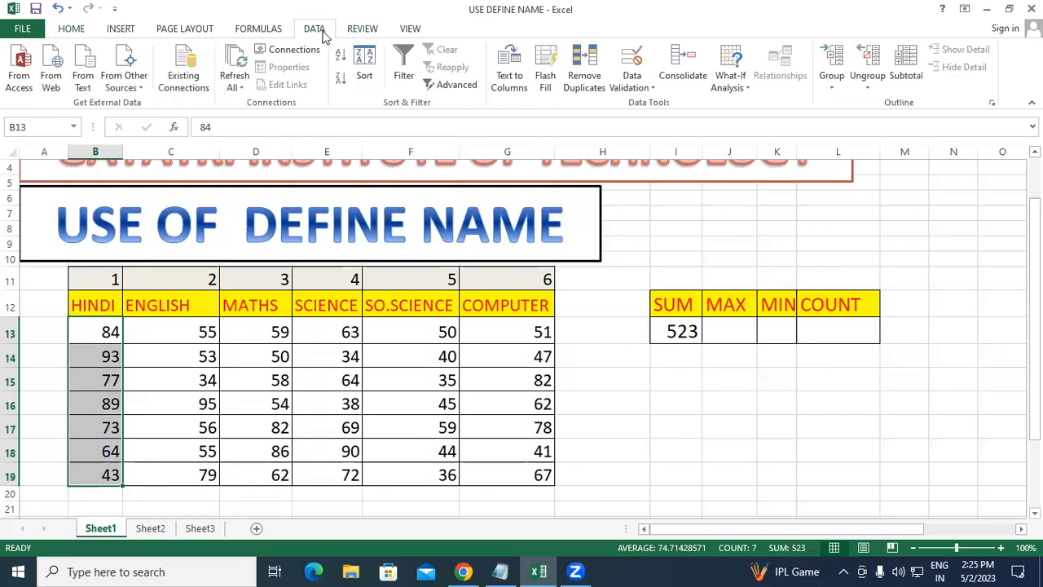
{"action": "left_click", "coordinate": [820, 394]}
{"action": "left_click", "coordinate": [708, 353]}
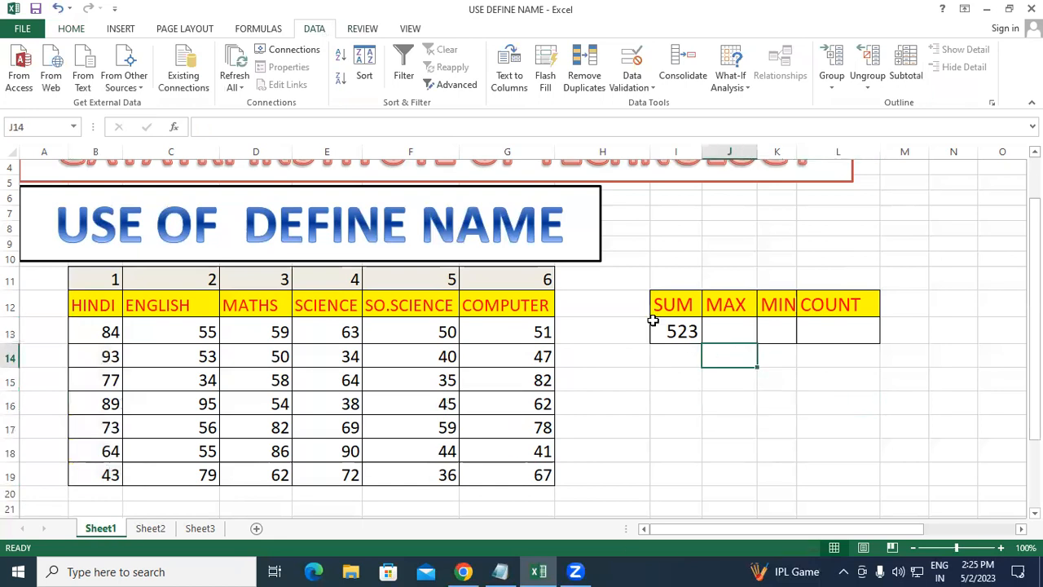
Step: Delete all defined names in the workbook, from COMPUTER through SO.SCIENCE, using the Name Manager
{"action": "left_click", "coordinate": [261, 30]}
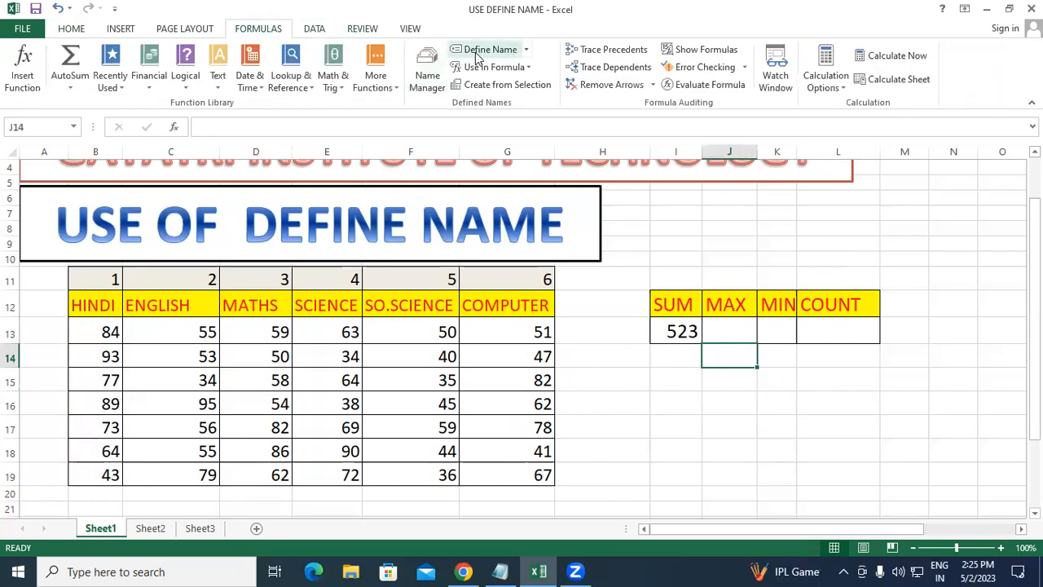
{"action": "left_click", "coordinate": [520, 68]}
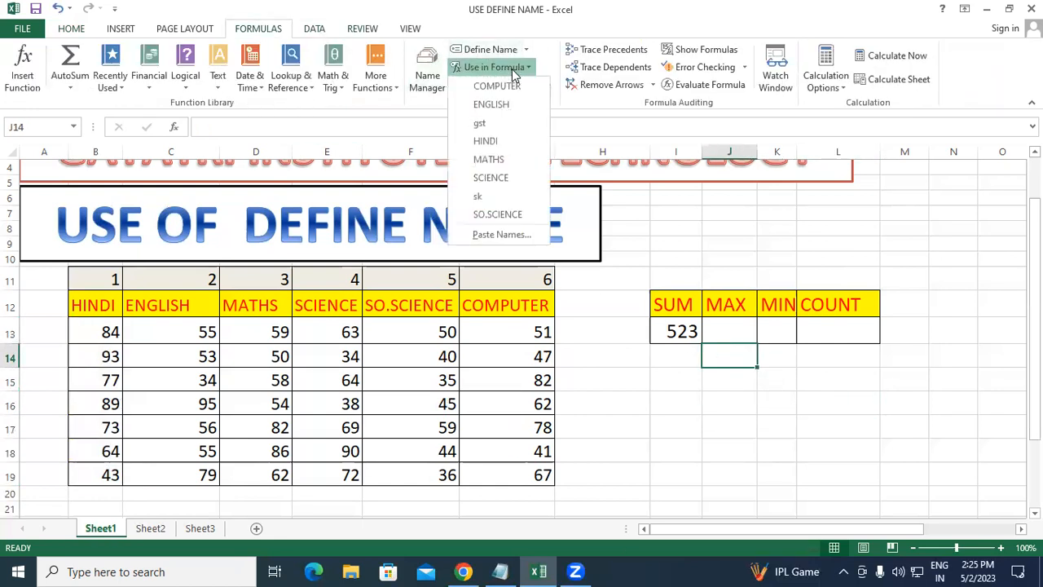
{"action": "left_click", "coordinate": [650, 229]}
{"action": "left_click", "coordinate": [429, 74]}
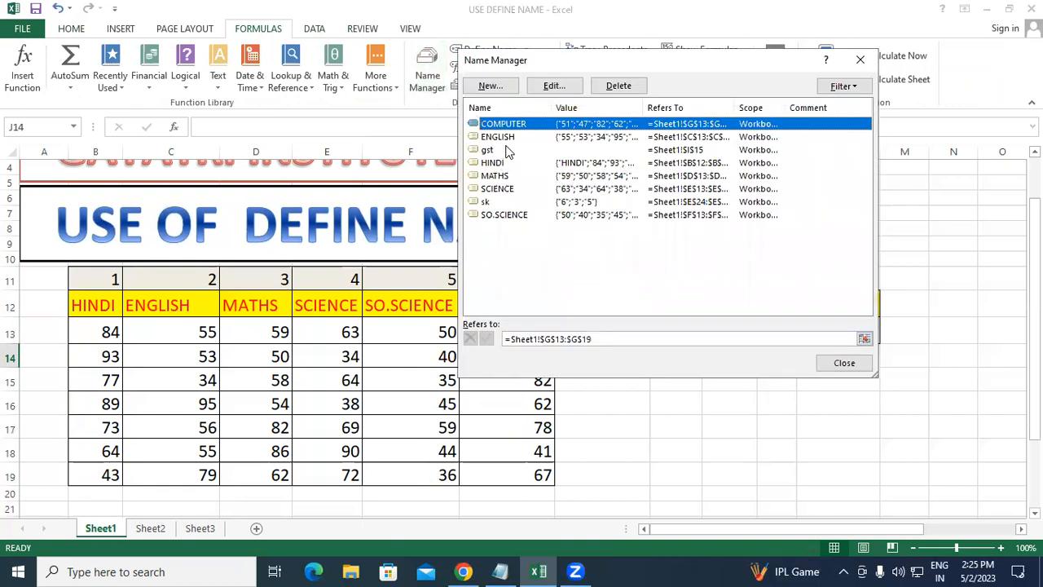
{"action": "left_click", "coordinate": [511, 216], "text": "shift"}
{"action": "left_click", "coordinate": [611, 86]}
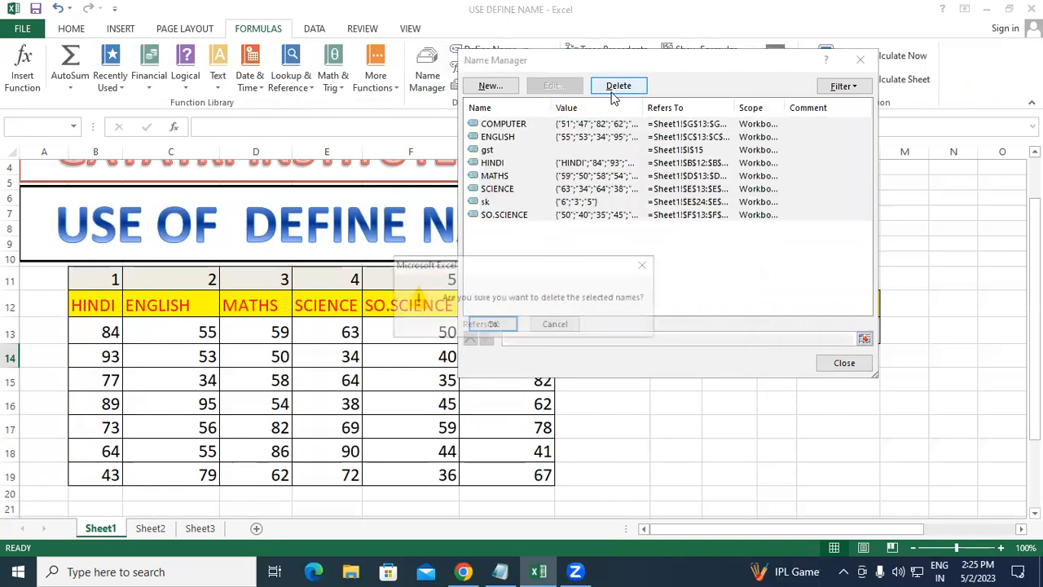
{"action": "left_click", "coordinate": [492, 324]}
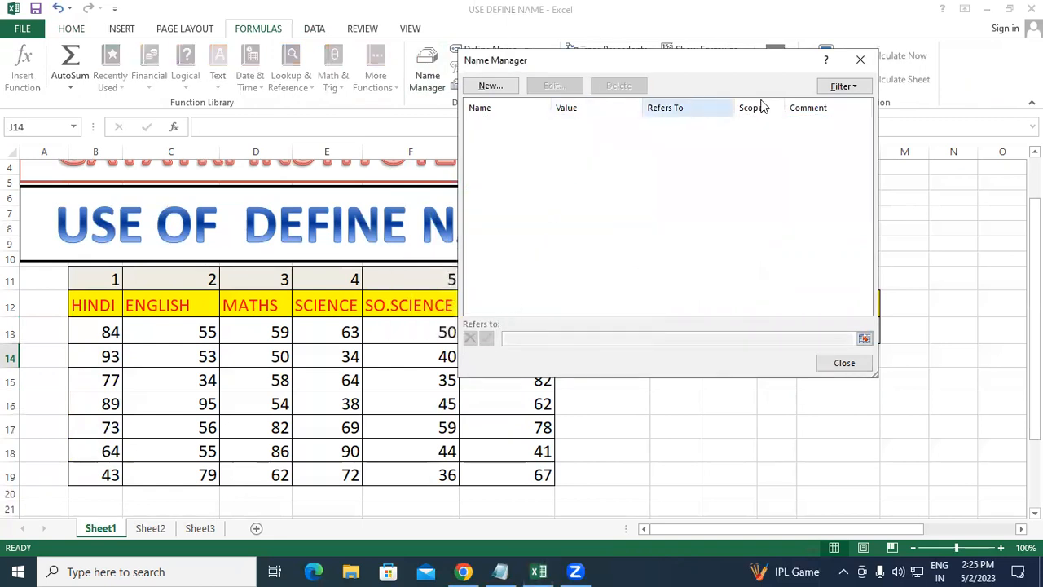
{"action": "left_click", "coordinate": [860, 60]}
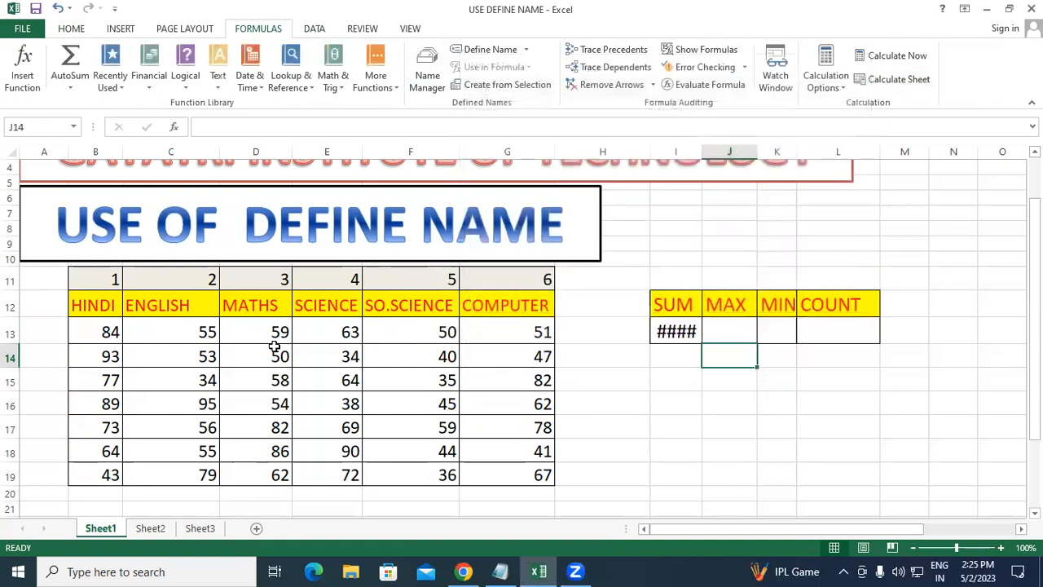
Step: Delete the formula in cell I13 under the SUM heading
{"action": "left_click", "coordinate": [683, 330]}
{"action": "key", "text": "Delete"}
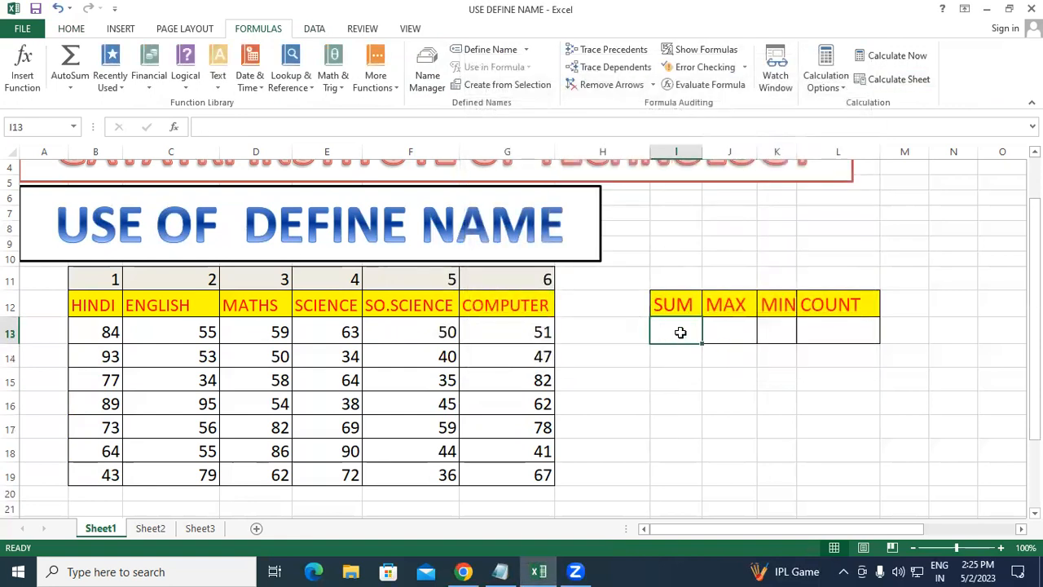
{"action": "left_click", "coordinate": [657, 405]}
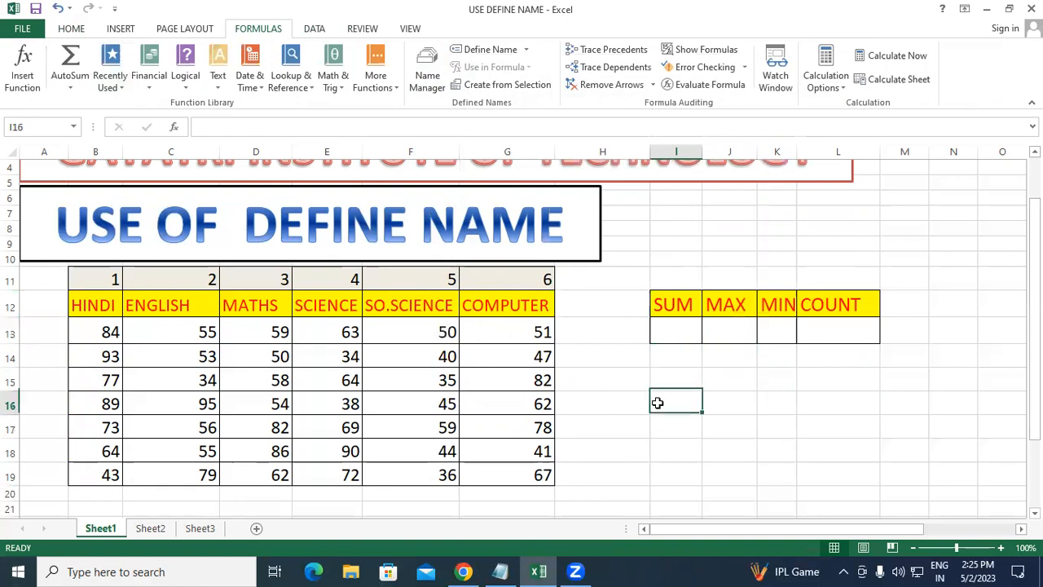
Step: Enter =SUM(B13:B19) in cell I13 to total the HINDI marks, and reselect the cell to check its formula
{"action": "left_click_drag", "start_coordinate": [98, 330], "coordinate": [93, 470]}
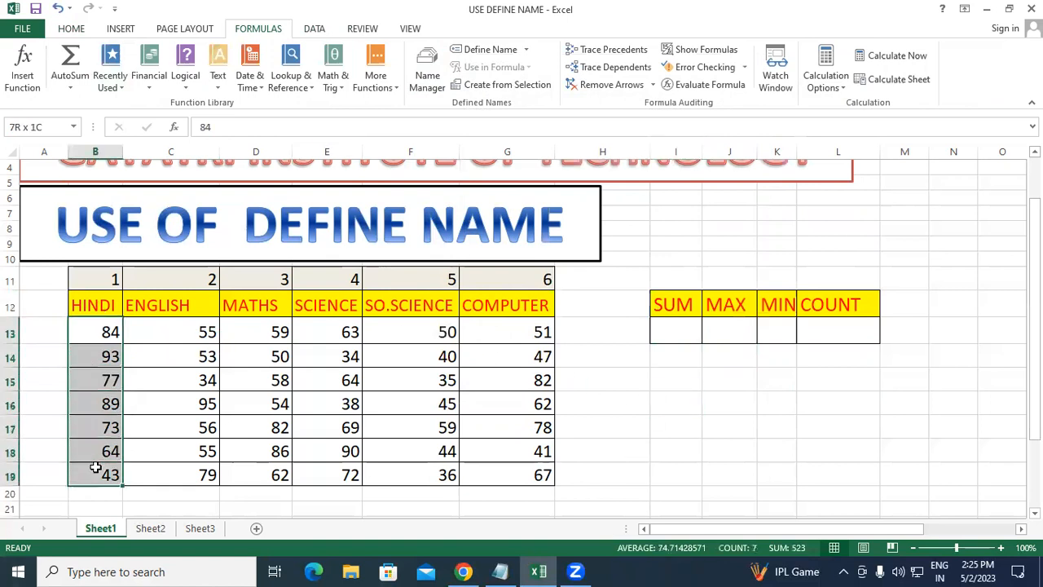
{"action": "left_click", "coordinate": [682, 327]}
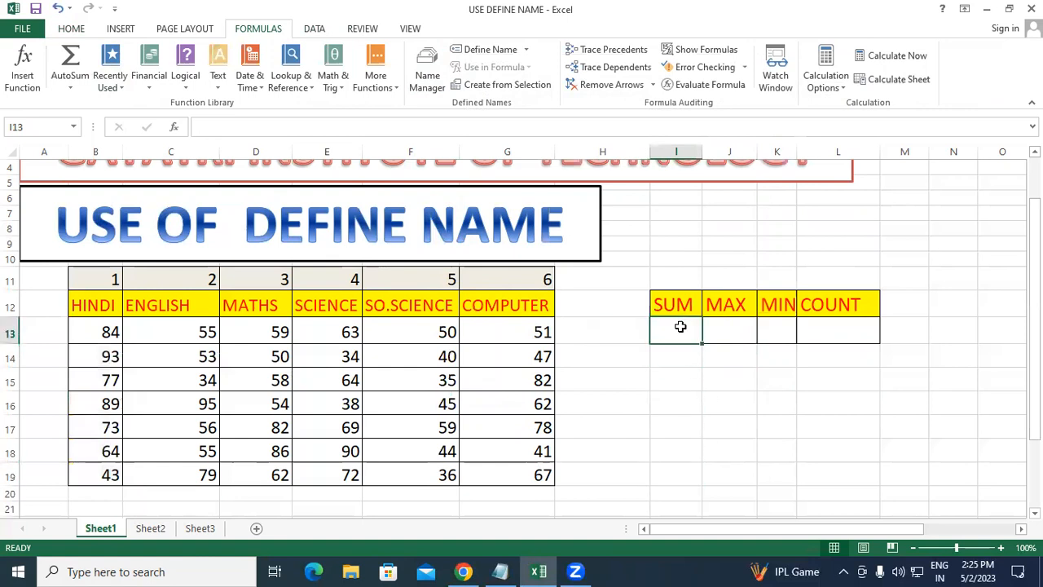
{"action": "type", "text": "="}
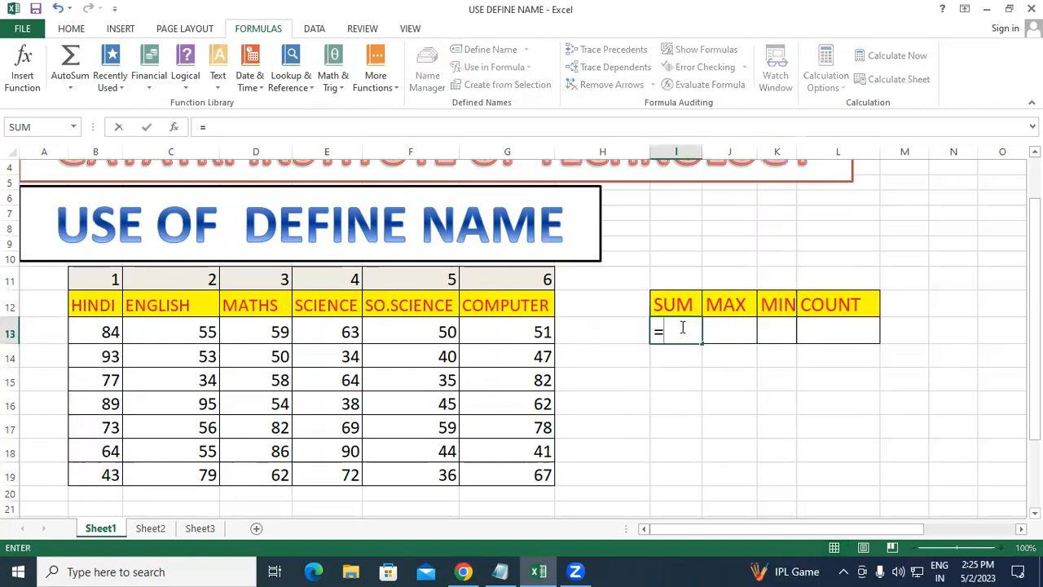
{"action": "type", "text": "sum"}
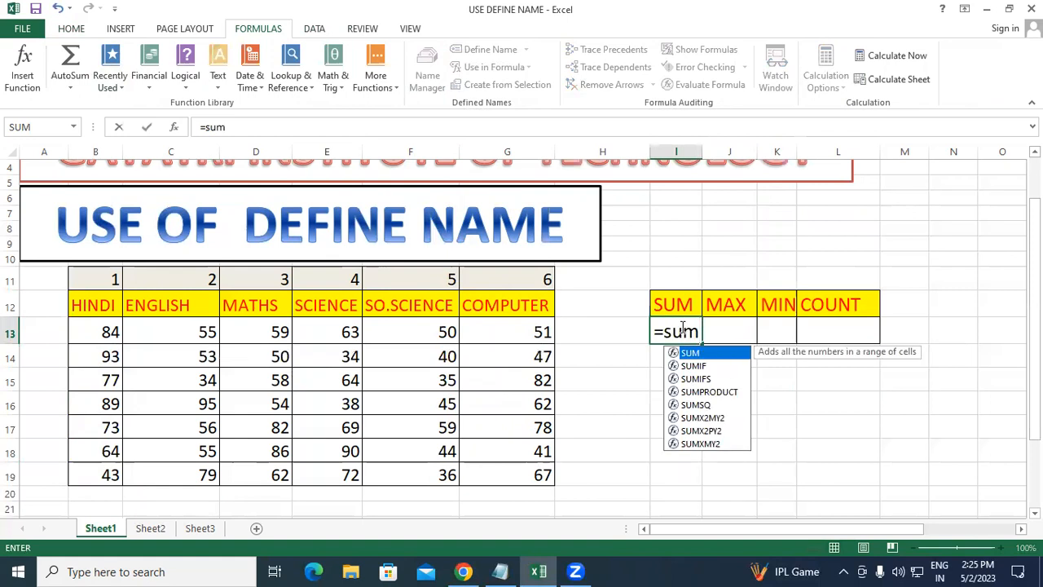
{"action": "type", "text": "("}
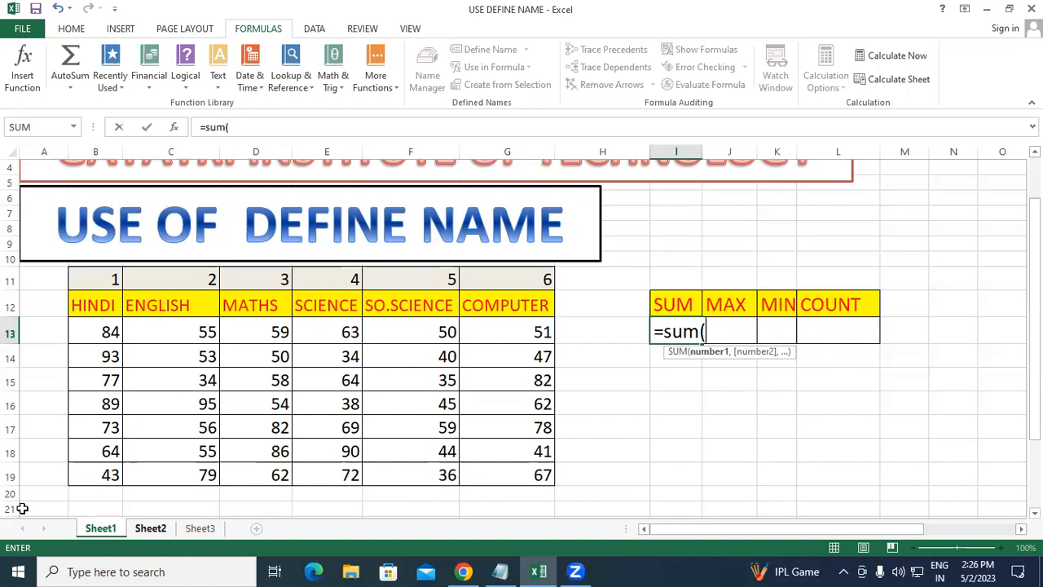
{"action": "left_click", "coordinate": [88, 331]}
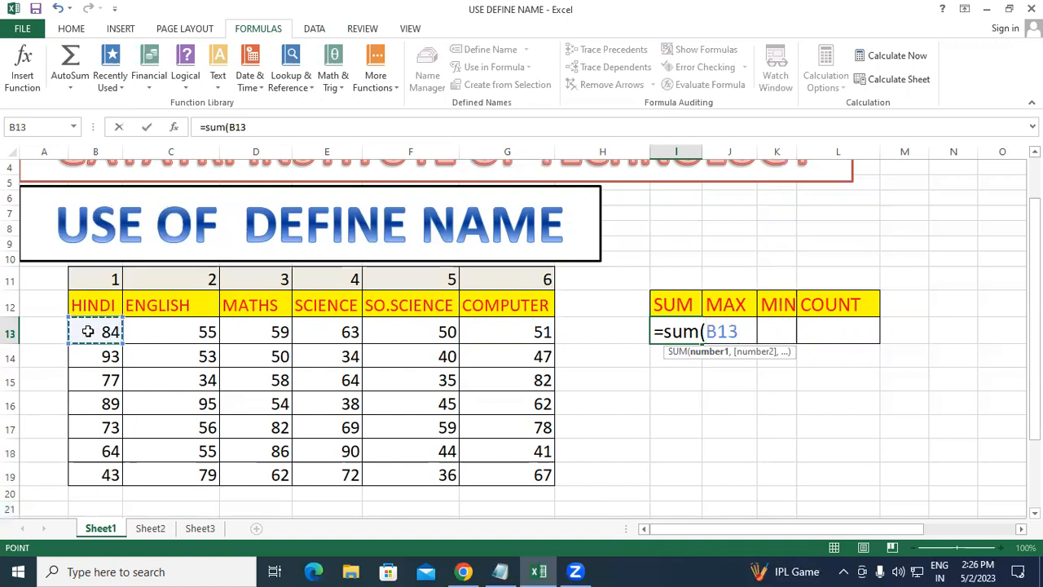
{"action": "left_click_drag", "start_coordinate": [88, 331], "coordinate": [87, 475]}
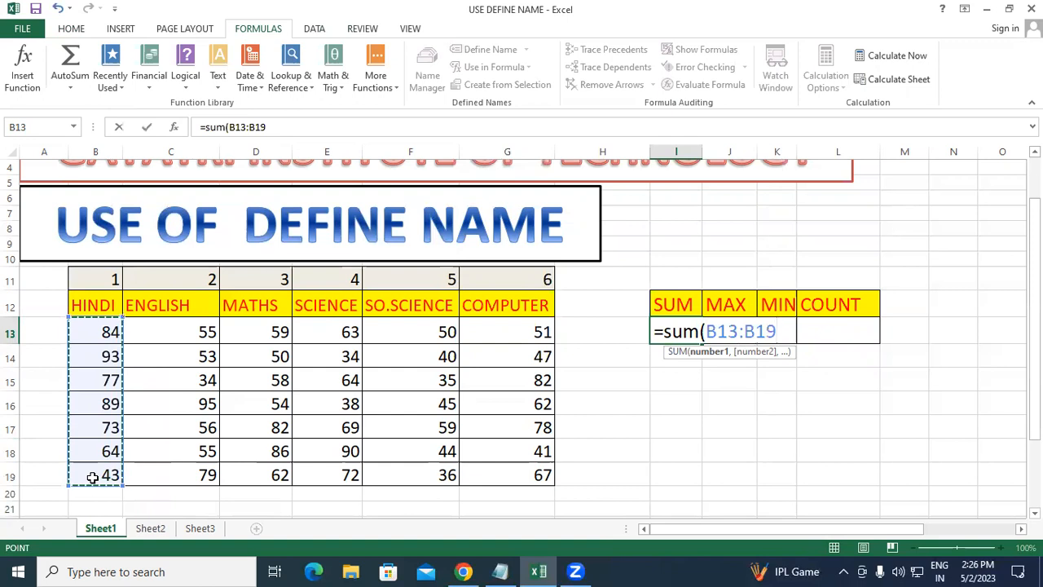
{"action": "type", "text": ")"}
{"action": "key", "text": "Return"}
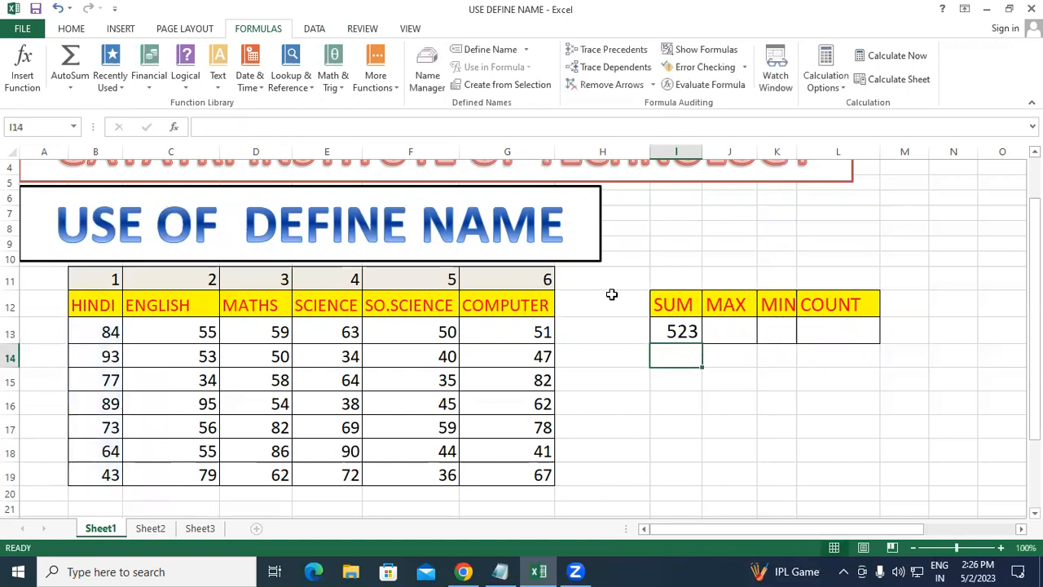
{"action": "left_click", "coordinate": [664, 323]}
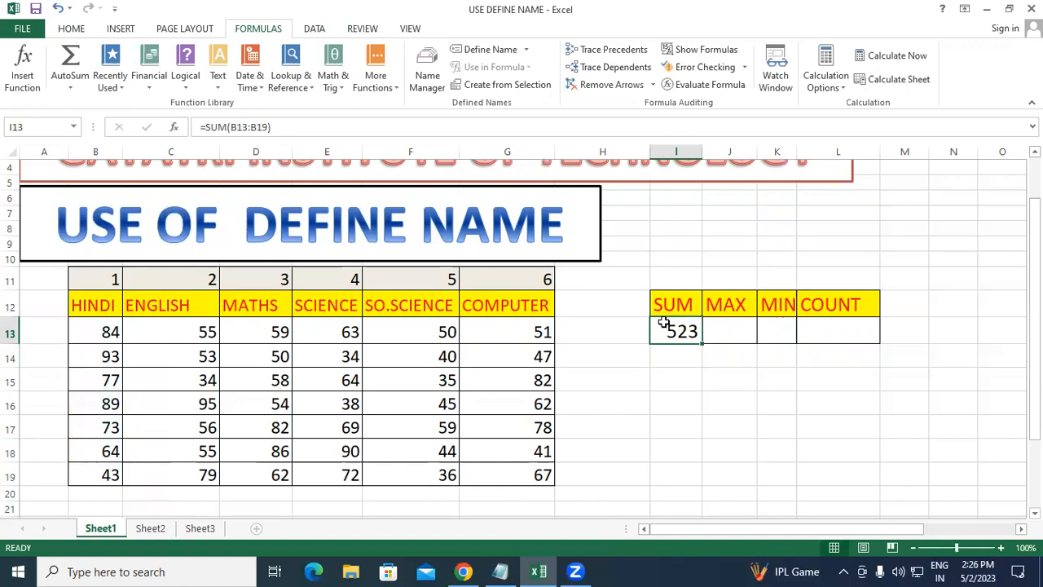
Step: Enter =MAX(C13:C19) in cell J13 to find the highest ENGLISH mark
{"action": "left_click_drag", "start_coordinate": [102, 330], "coordinate": [99, 462]}
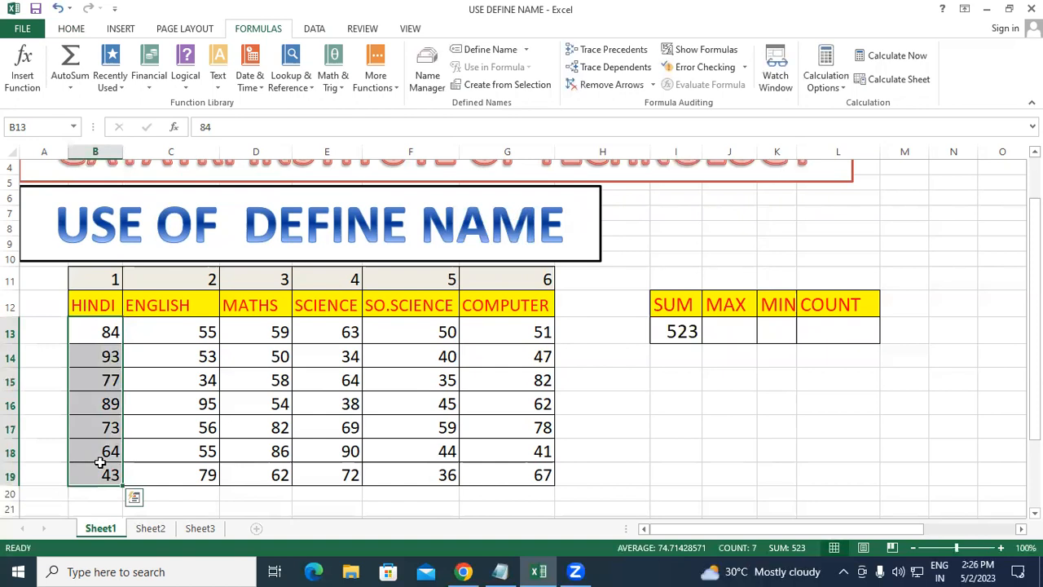
{"action": "left_click", "coordinate": [725, 321]}
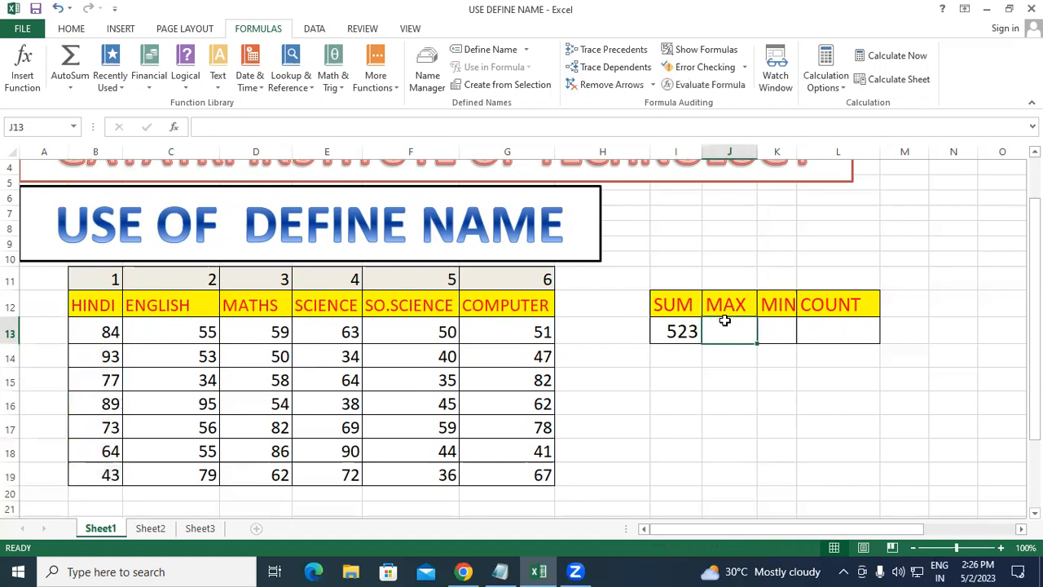
{"action": "type", "text": "="}
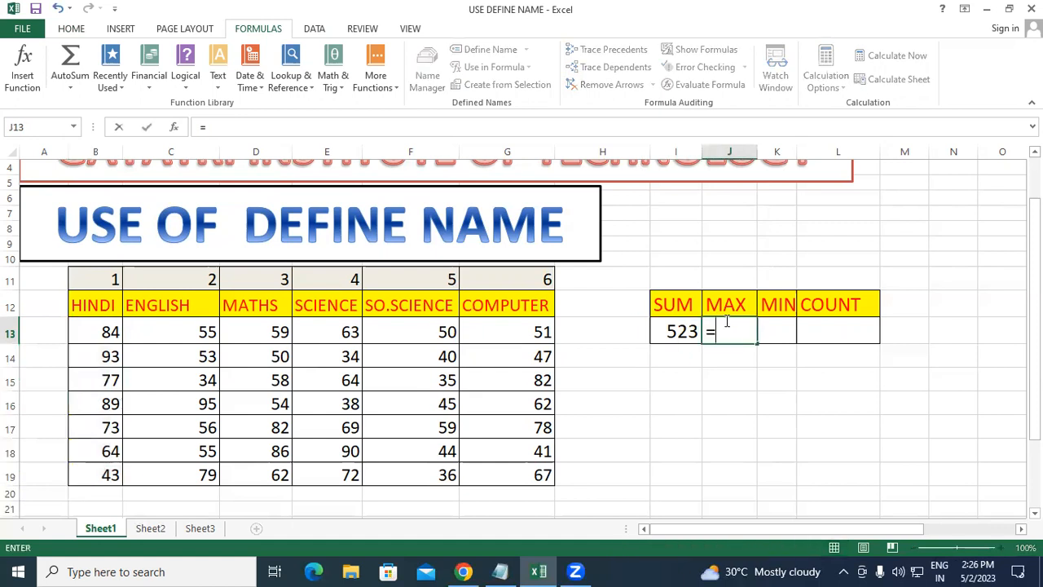
{"action": "type", "text": "ma"}
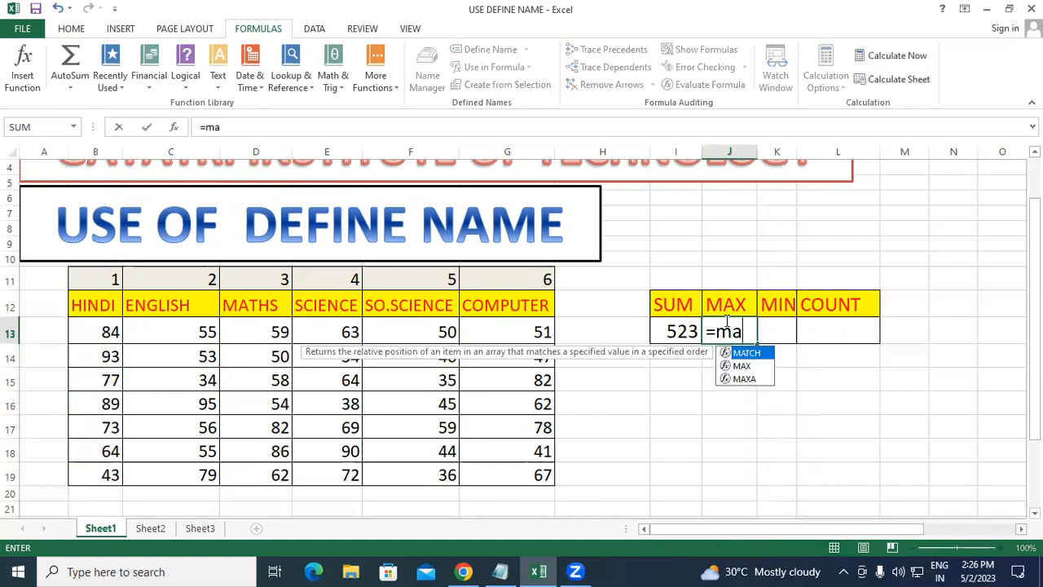
{"action": "type", "text": "x("}
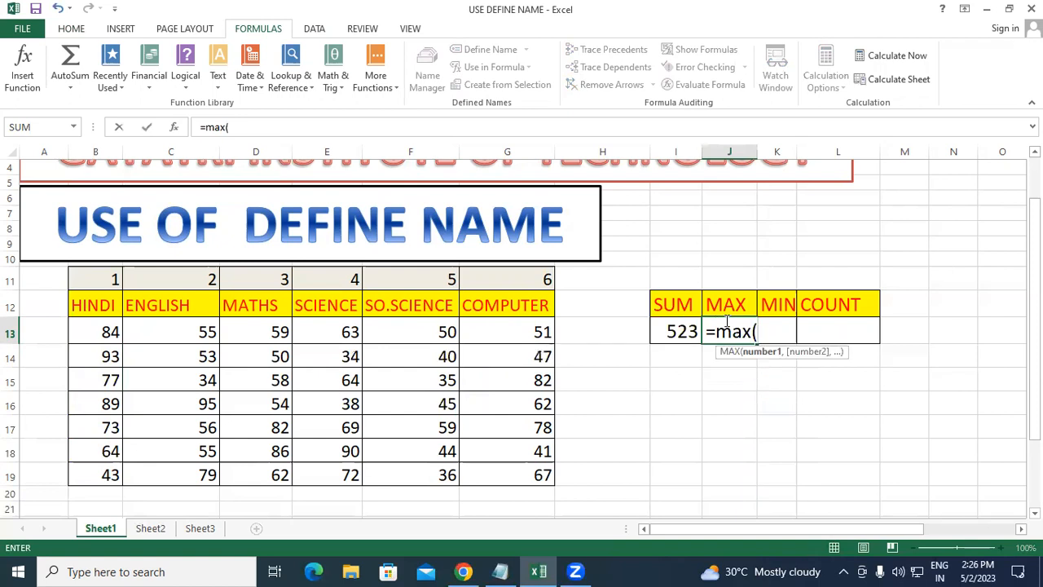
{"action": "left_click_drag", "start_coordinate": [146, 337], "coordinate": [177, 474]}
{"action": "type", "text": ")"}
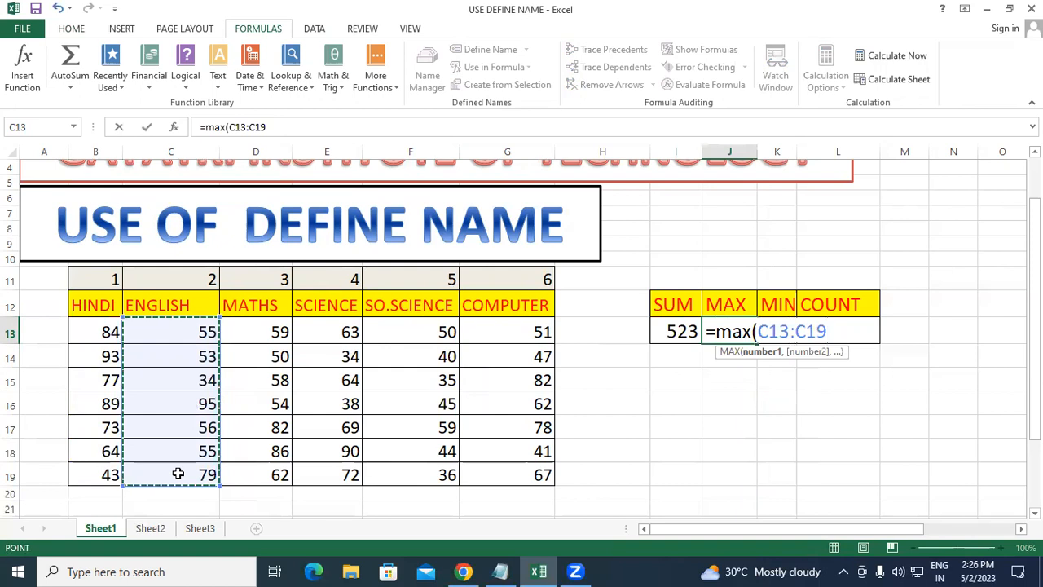
{"action": "key", "text": "Return"}
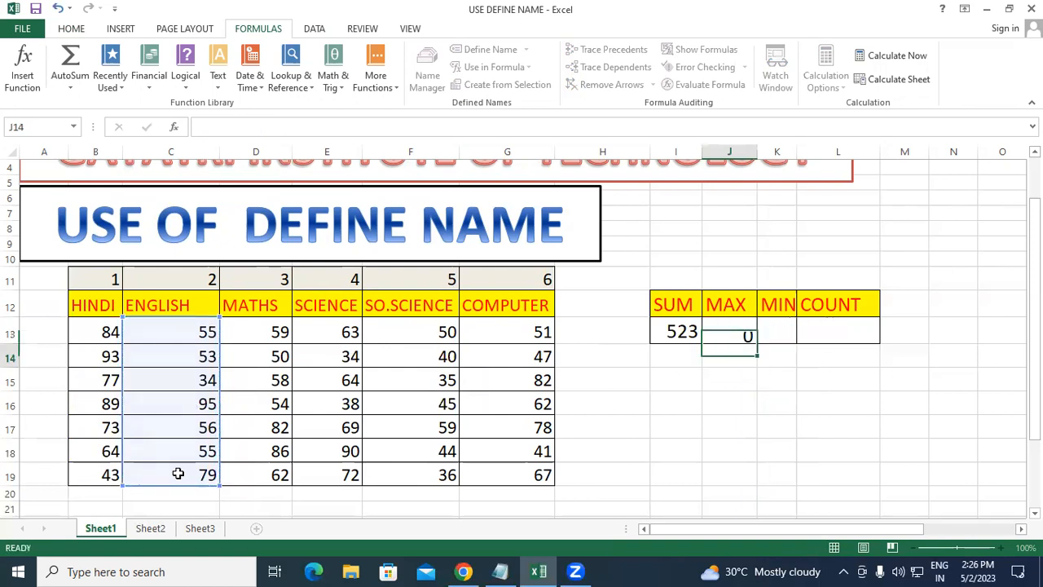
Step: Check the ENGLISH marks in C13:C19 behind the MAX formula, and delete the SUM and MAX formulas in I13:J13
{"action": "left_click", "coordinate": [744, 327]}
{"action": "left_click_drag", "start_coordinate": [167, 332], "coordinate": [175, 466]}
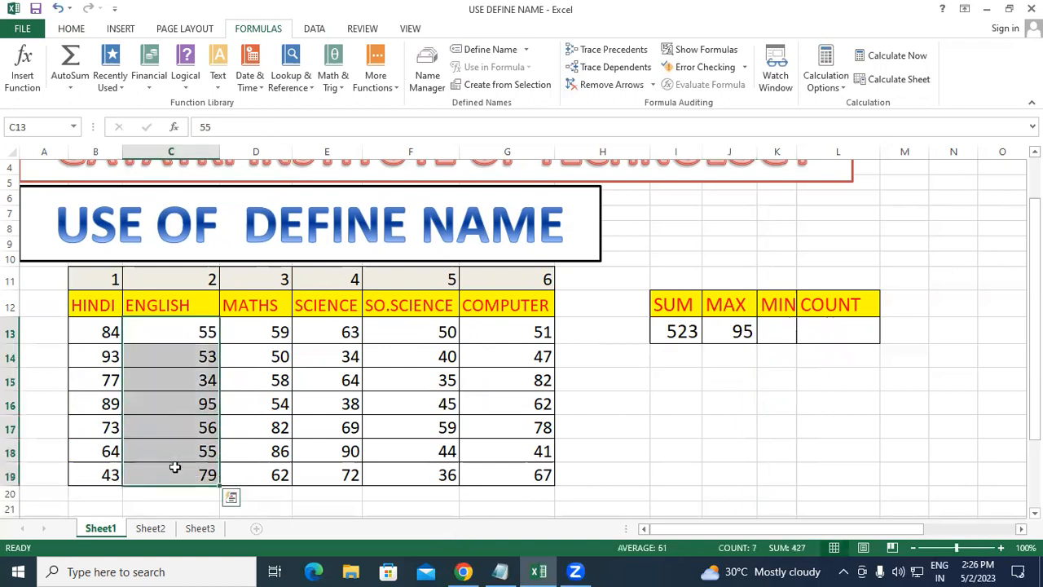
{"action": "left_click_drag", "start_coordinate": [188, 332], "coordinate": [182, 477]}
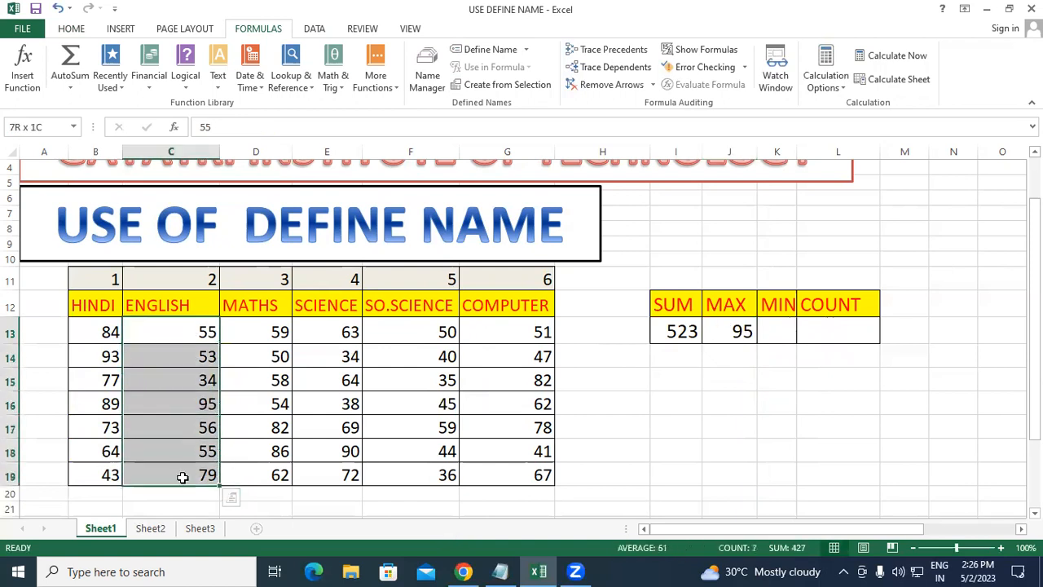
{"action": "left_click", "coordinate": [698, 382]}
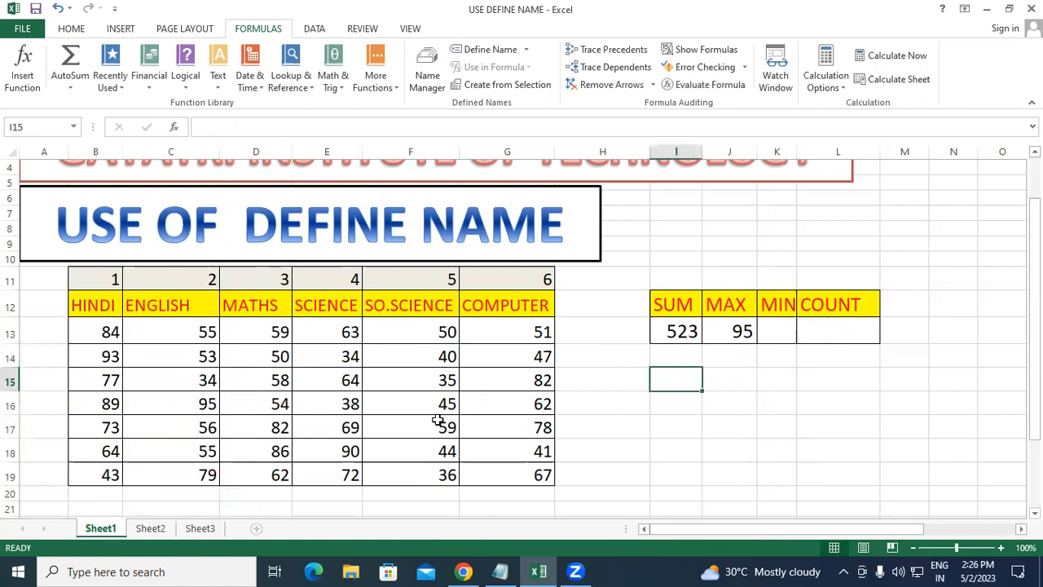
{"action": "left_click_drag", "start_coordinate": [673, 330], "coordinate": [735, 332]}
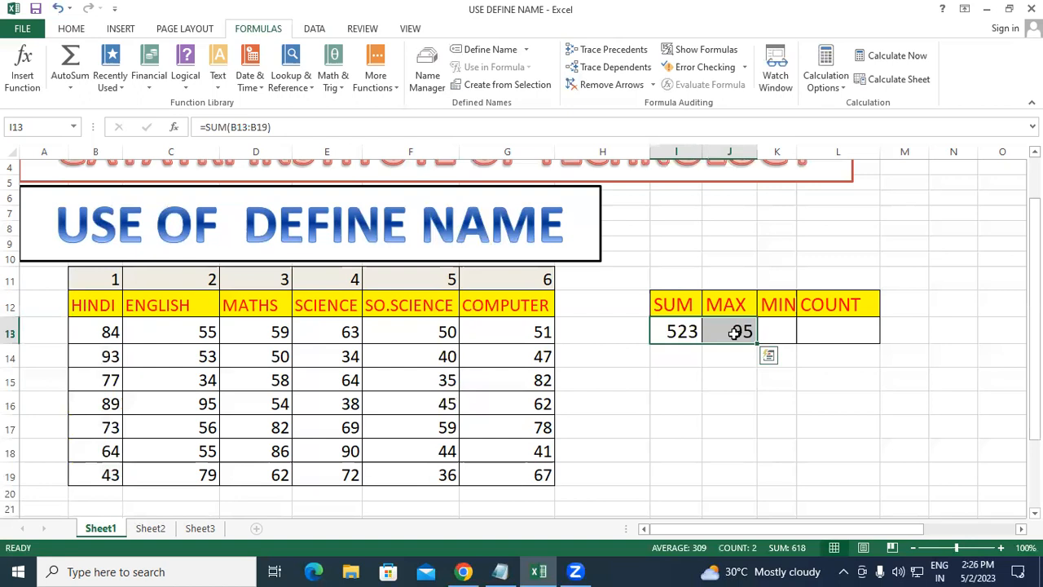
{"action": "key", "text": "Delete"}
{"action": "left_click", "coordinate": [647, 399]}
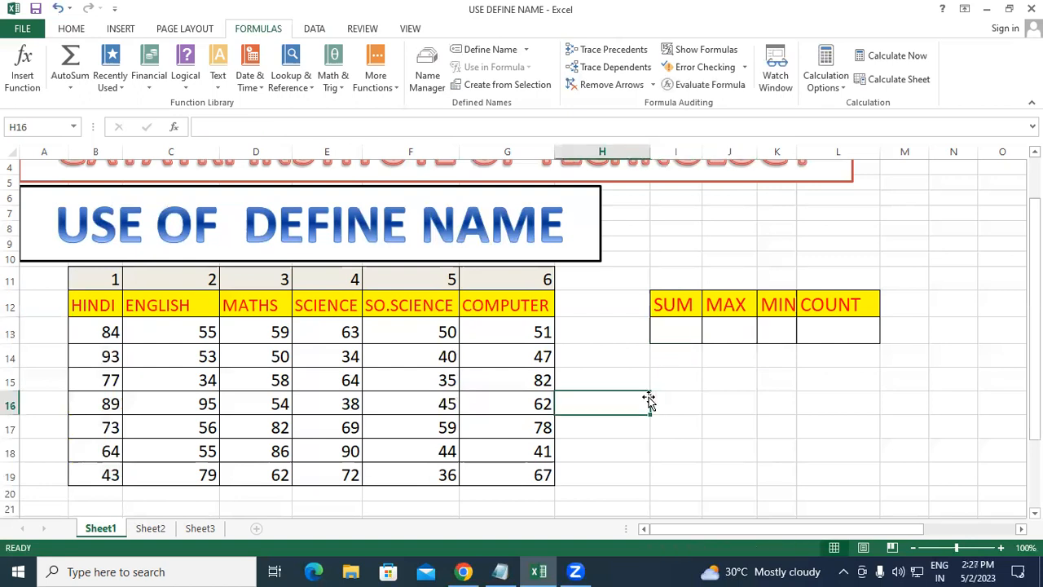
Step: Define the name HINDI with workbook scope for the HINDI column range B12:B19
{"action": "scroll", "coordinate": [296, 388], "scroll_direction": "down", "scroll_amount": 1}
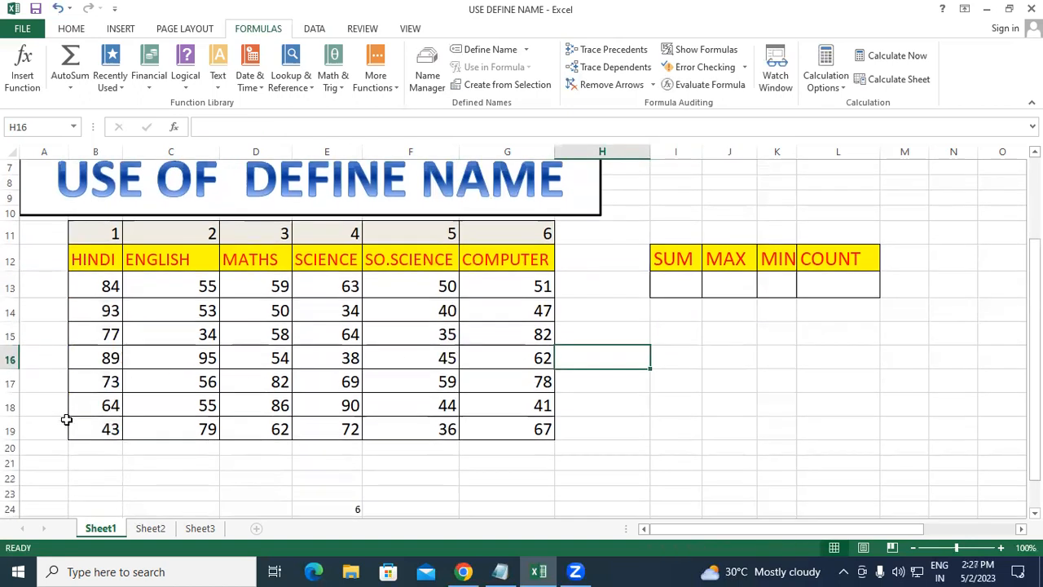
{"action": "left_click", "coordinate": [97, 259]}
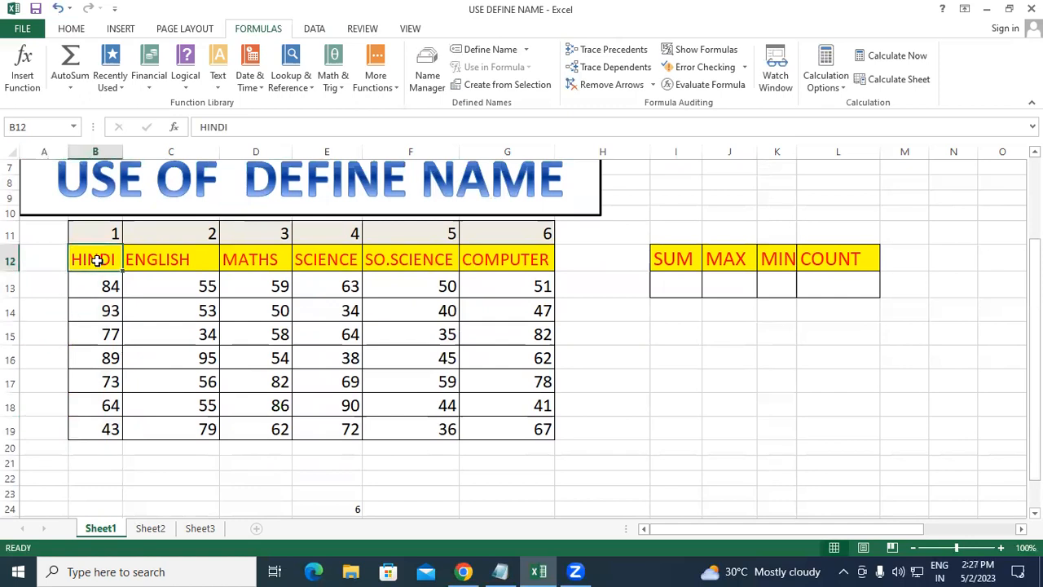
{"action": "left_click_drag", "start_coordinate": [97, 259], "coordinate": [99, 433]}
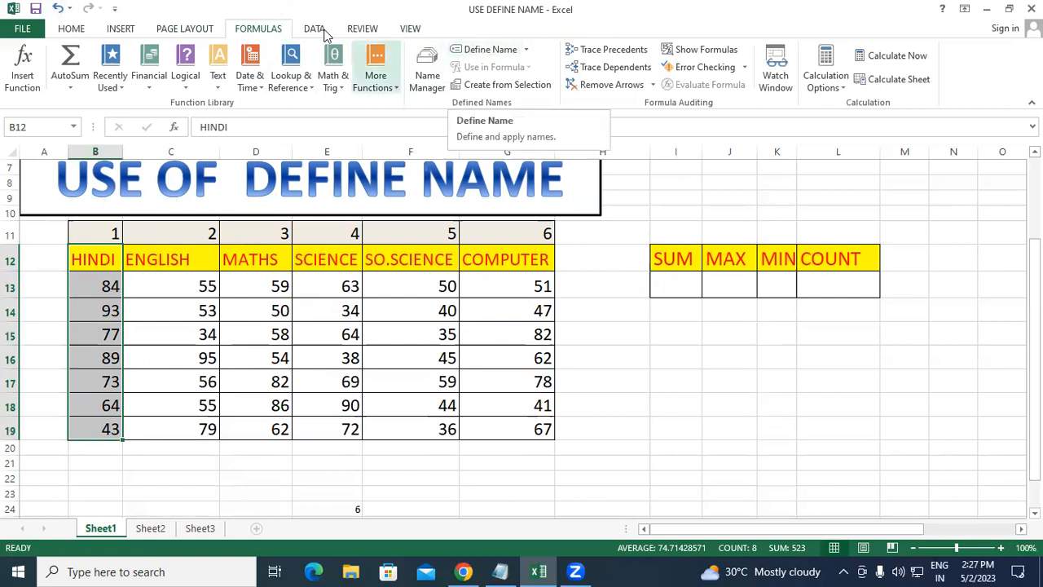
{"action": "left_click", "coordinate": [170, 30]}
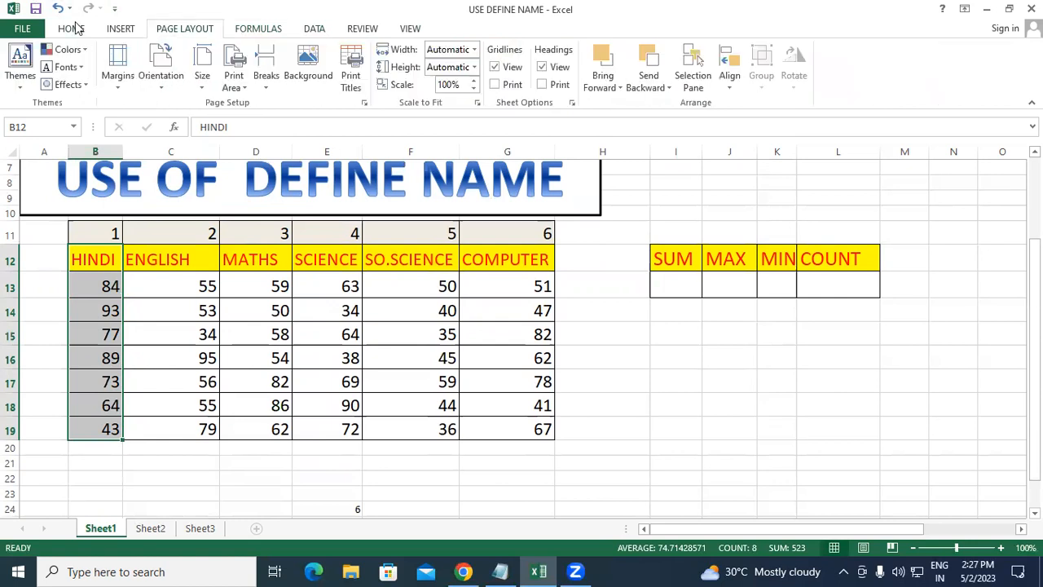
{"action": "left_click", "coordinate": [73, 29]}
{"action": "left_click", "coordinate": [259, 29]}
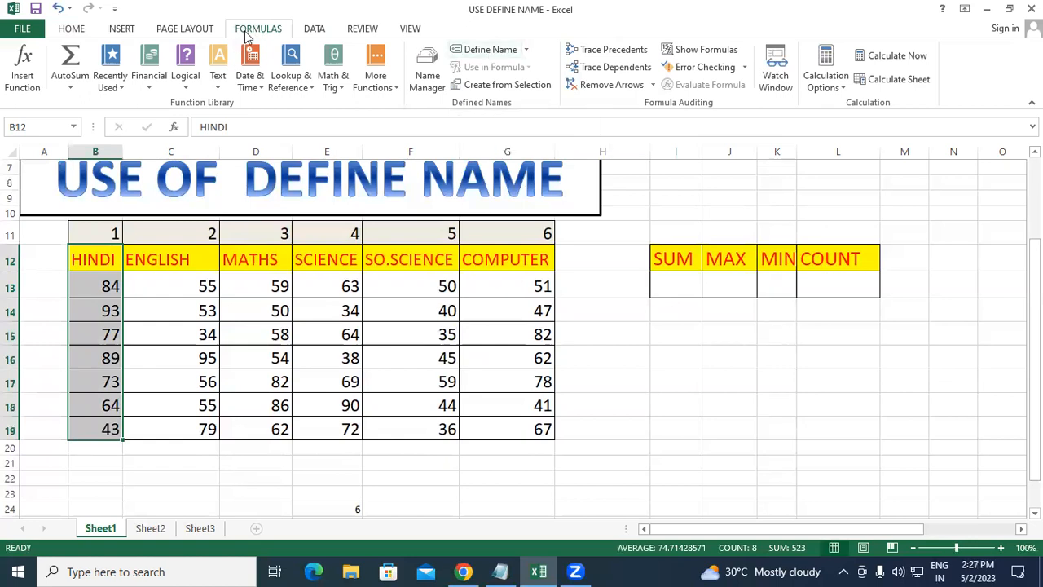
{"action": "left_click", "coordinate": [478, 49]}
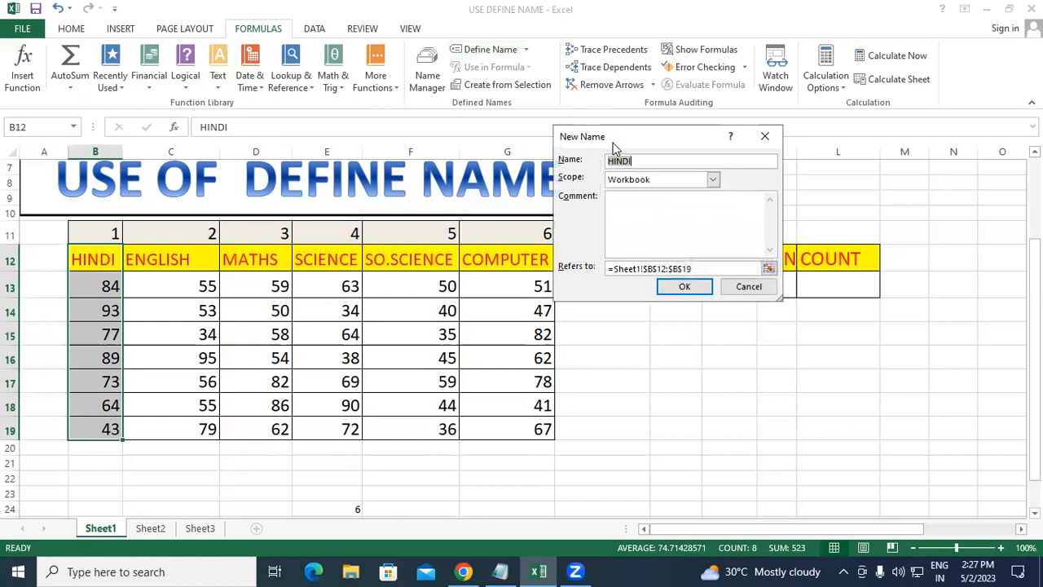
{"action": "left_click_drag", "start_coordinate": [615, 147], "coordinate": [541, 122]}
{"action": "left_click", "coordinate": [575, 135]}
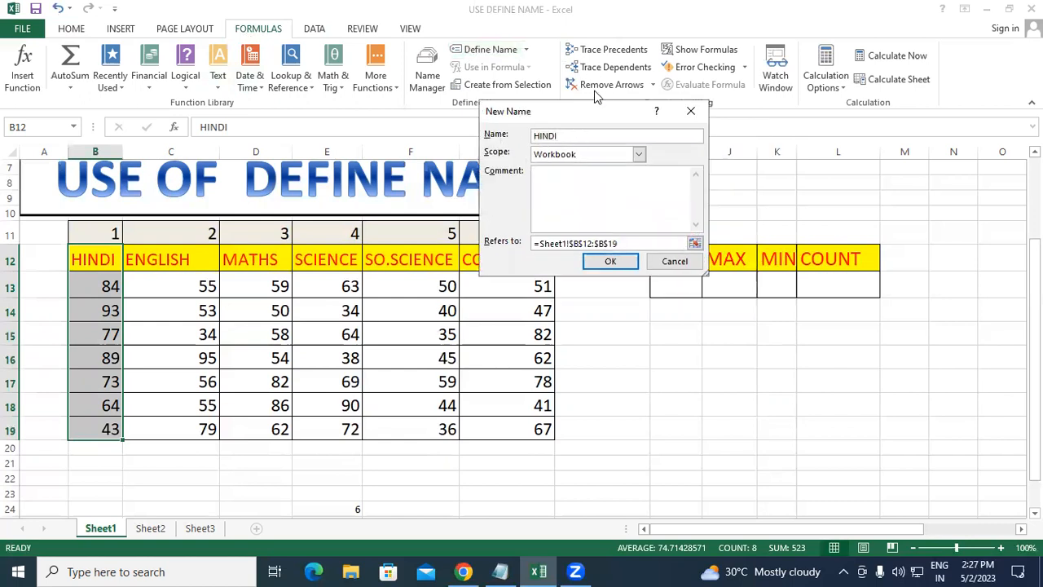
{"action": "left_click", "coordinate": [610, 260]}
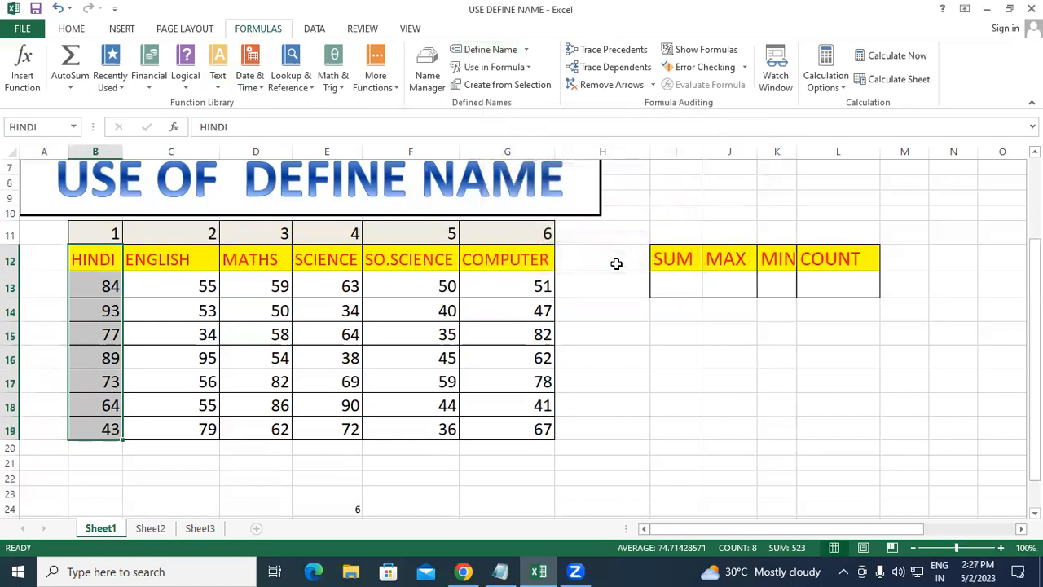
Step: Enter =sum(hindi) in cell I13 to total the HINDI marks using the defined name
{"action": "left_click", "coordinate": [674, 278]}
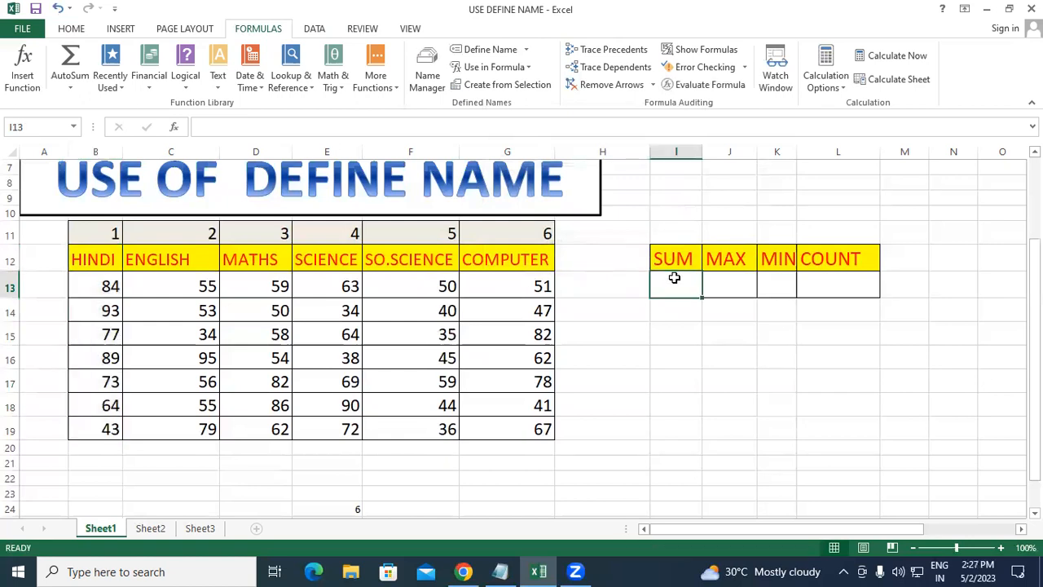
{"action": "type", "text": "="}
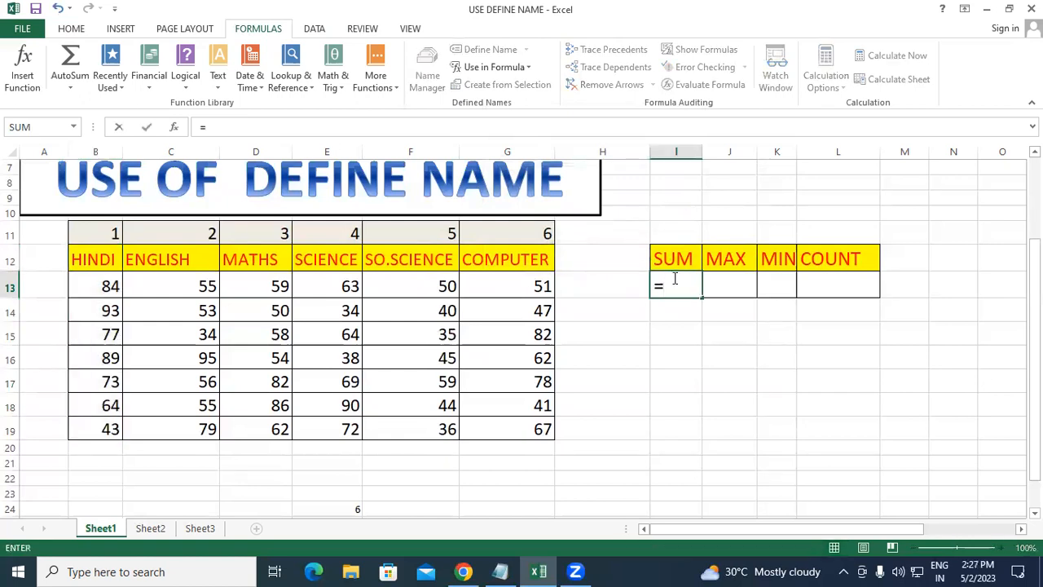
{"action": "type", "text": "sum"}
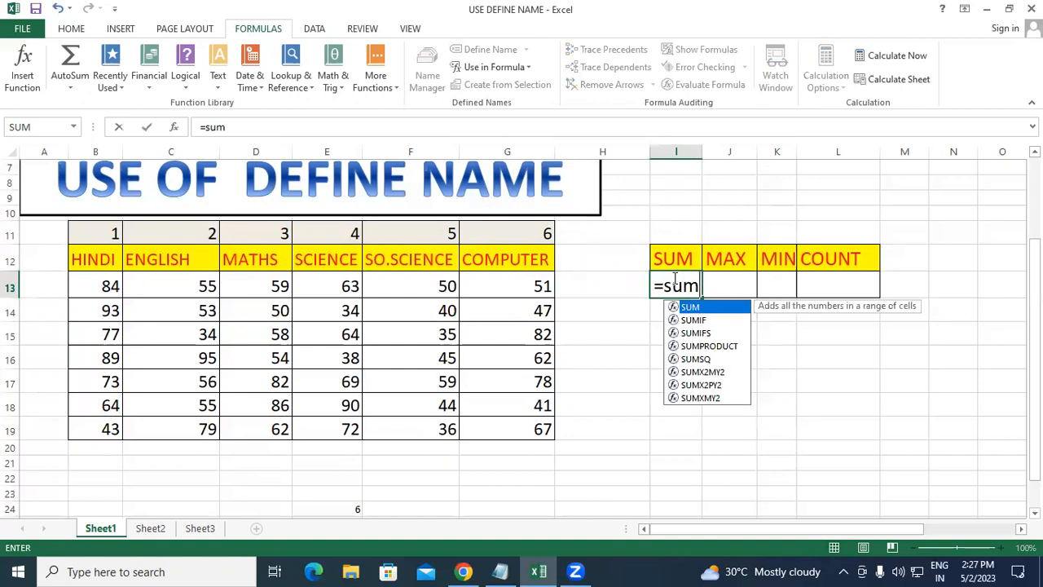
{"action": "type", "text": "("}
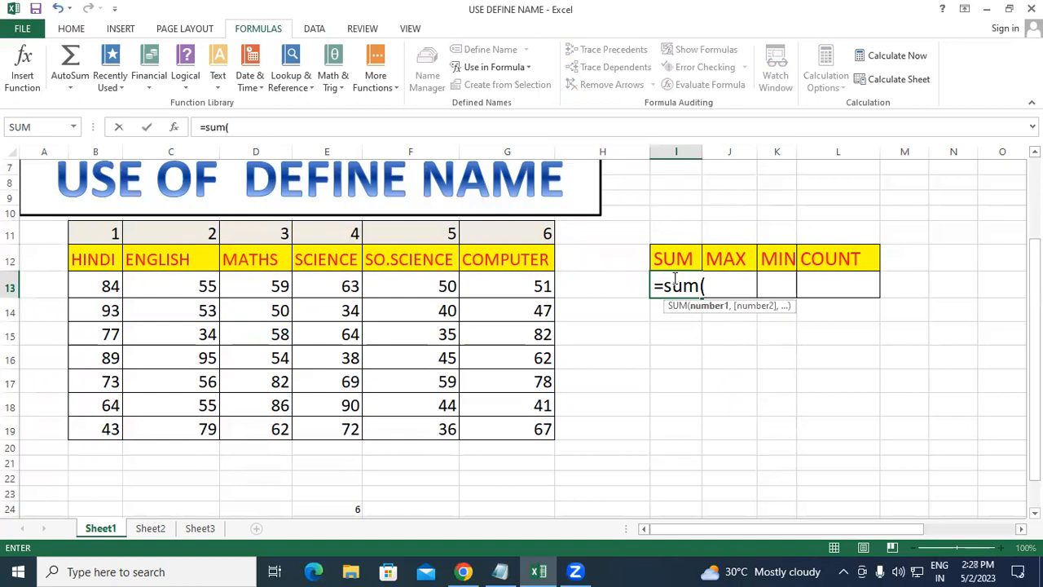
{"action": "type", "text": "hindi"}
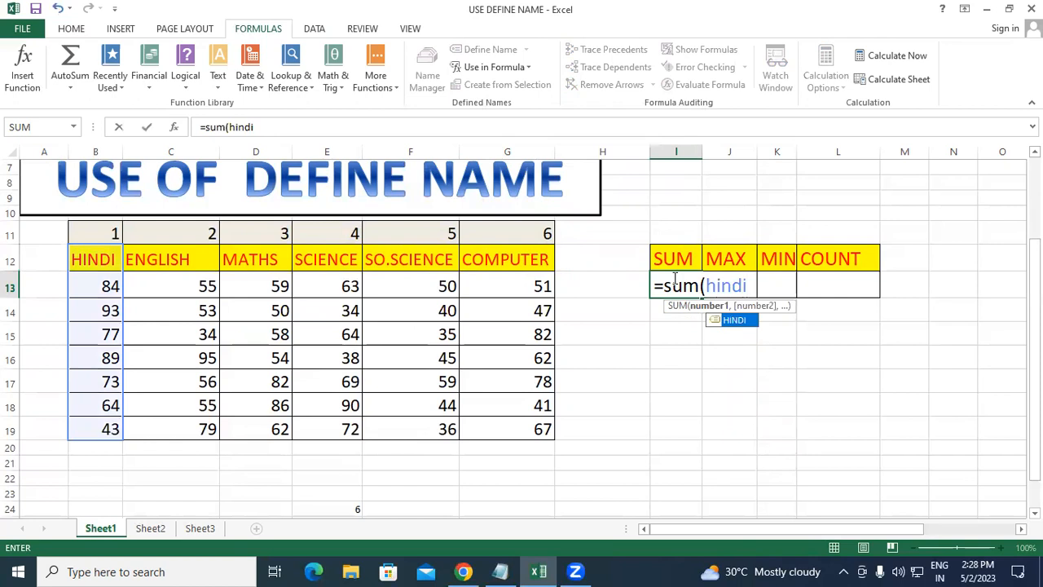
{"action": "type", "text": ")"}
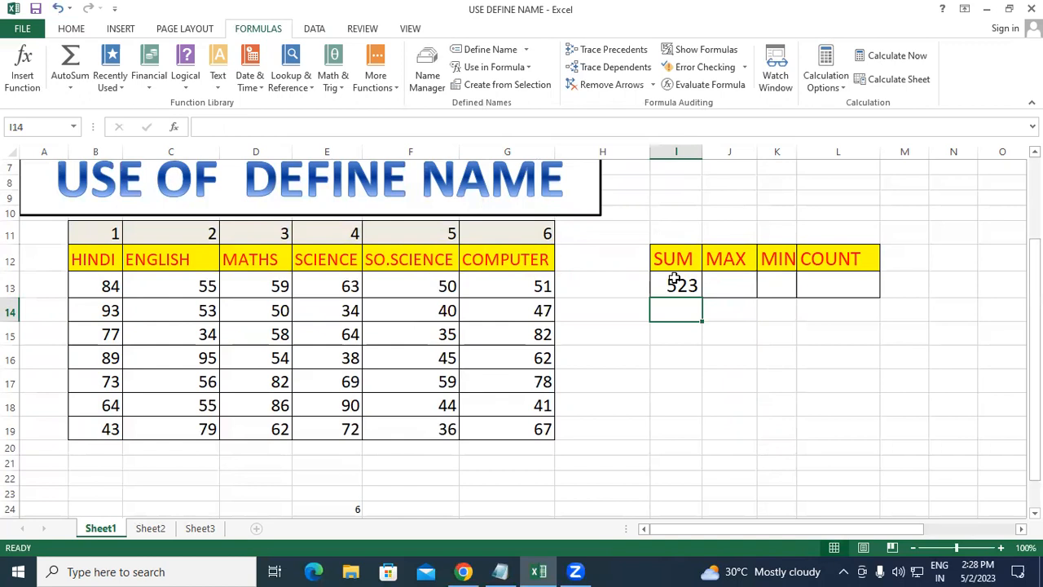
Step: Enter =max(hindi) in cell J13 to find the highest HINDI mark using the defined name
{"action": "left_click", "coordinate": [735, 279]}
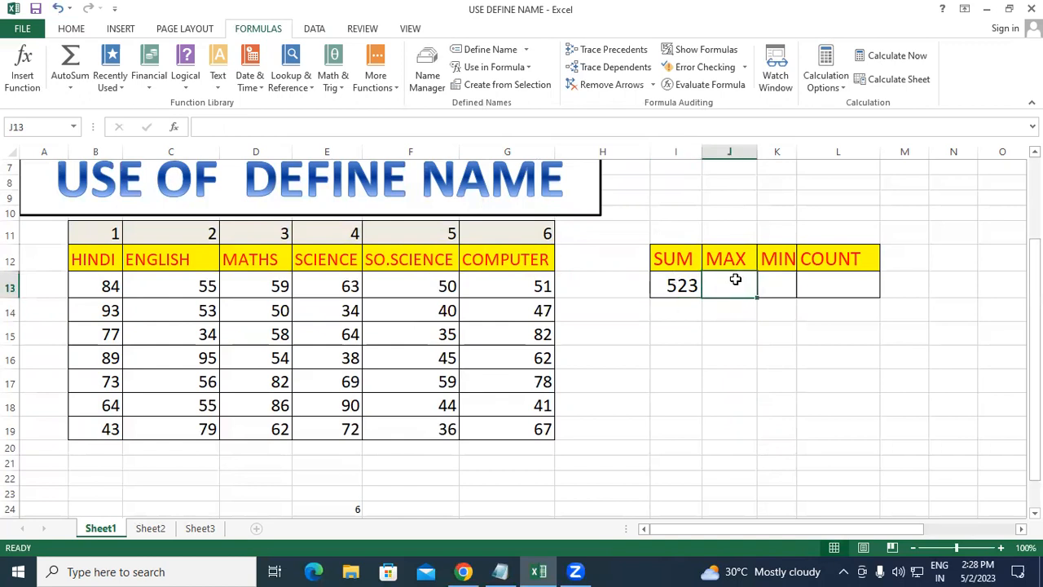
{"action": "type", "text": "=m"}
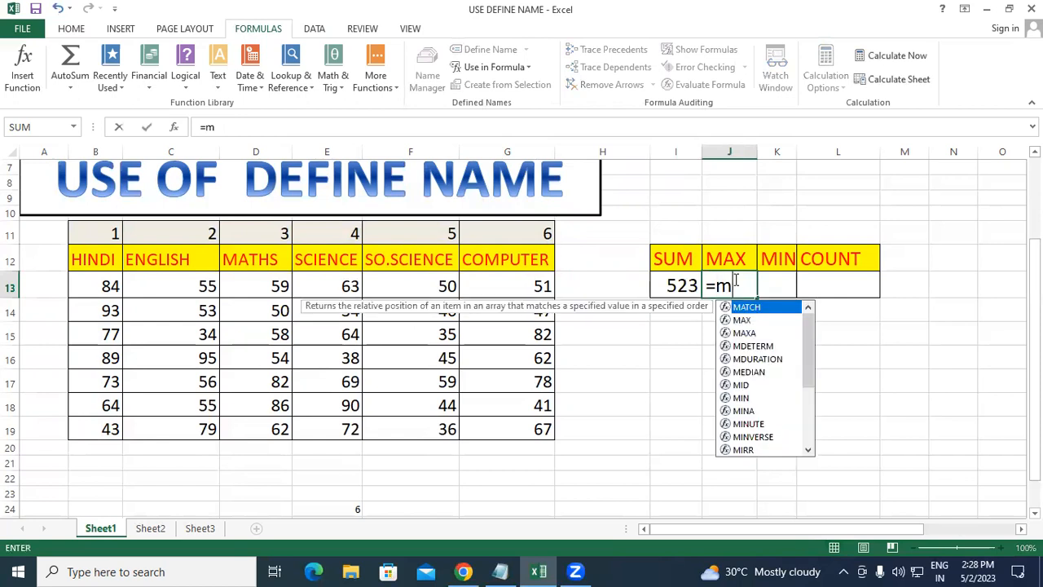
{"action": "type", "text": "ax("}
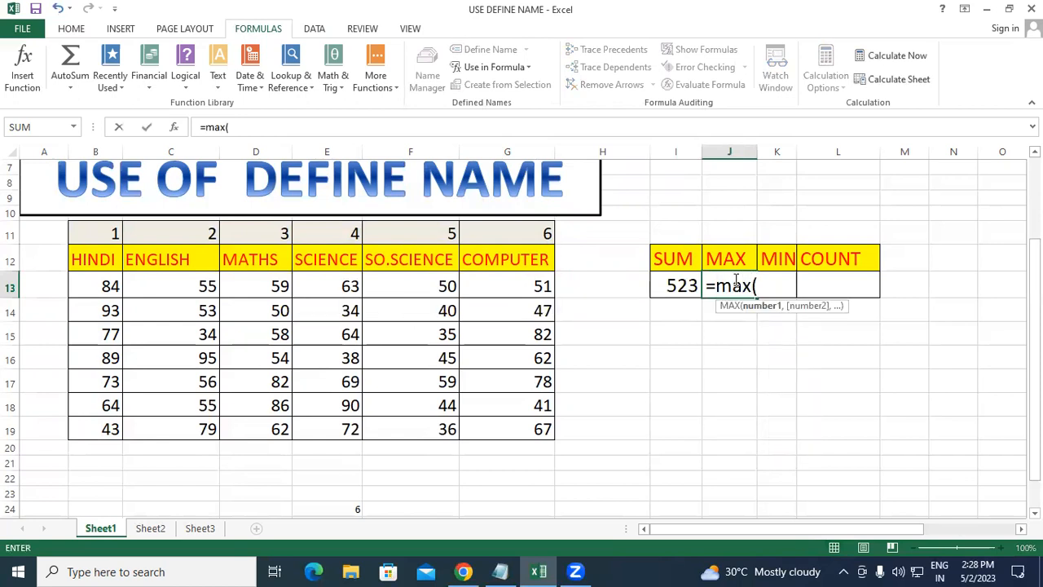
{"action": "type", "text": "hindi"}
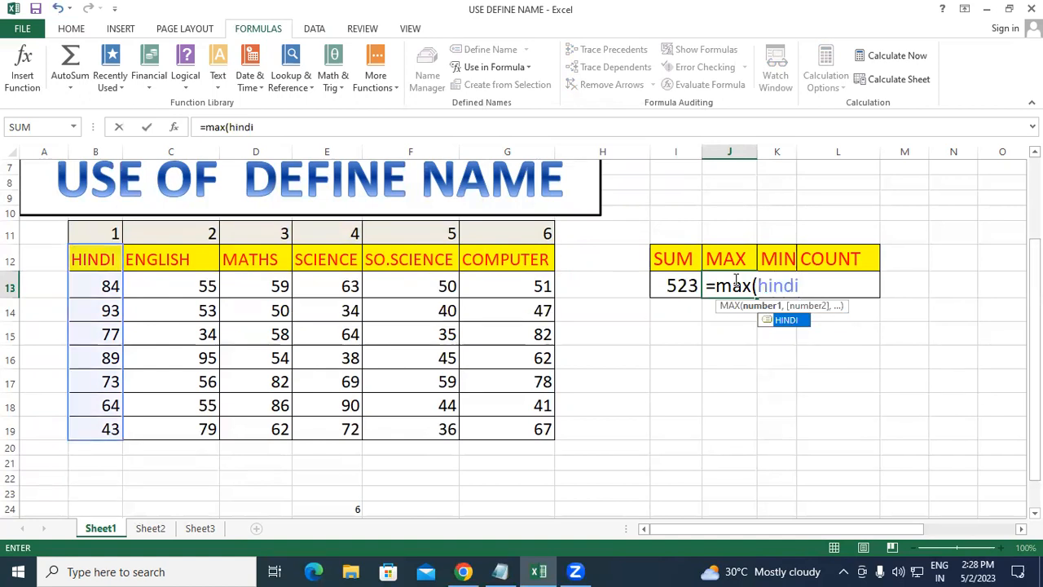
{"action": "type", "text": ")"}
{"action": "key", "text": "Return"}
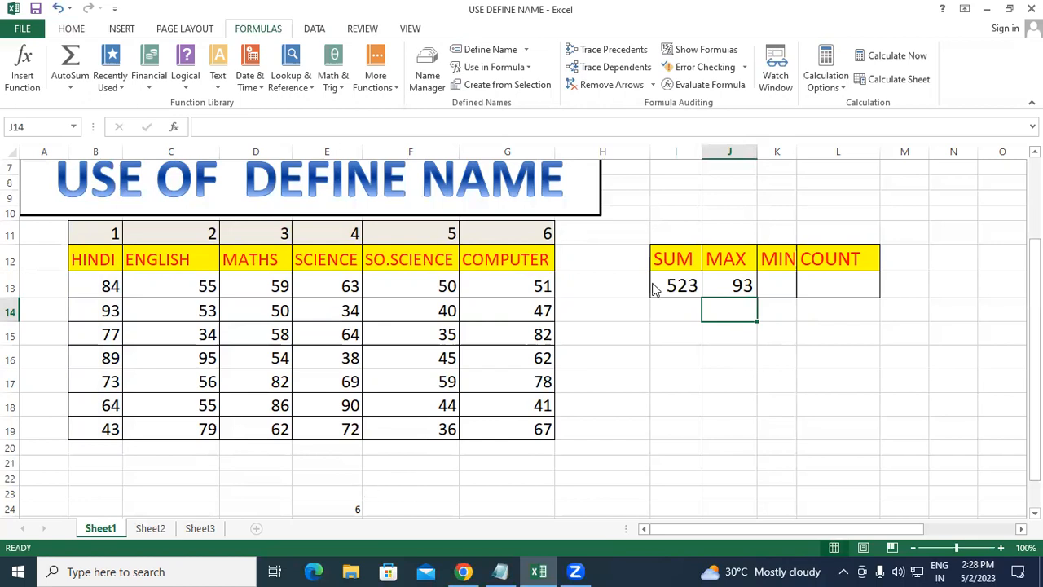
Step: Enter =Sum(Hindi) in the distant cell V13 and reselect the cell to check its formula
{"action": "left_click_drag", "start_coordinate": [765, 530], "coordinate": [915, 531]}
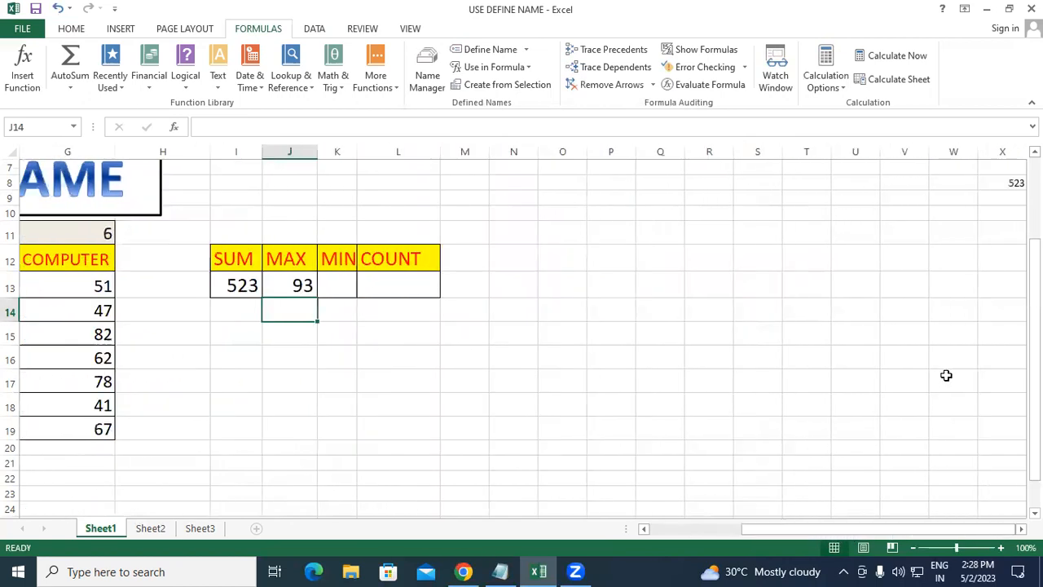
{"action": "left_click", "coordinate": [915, 284]}
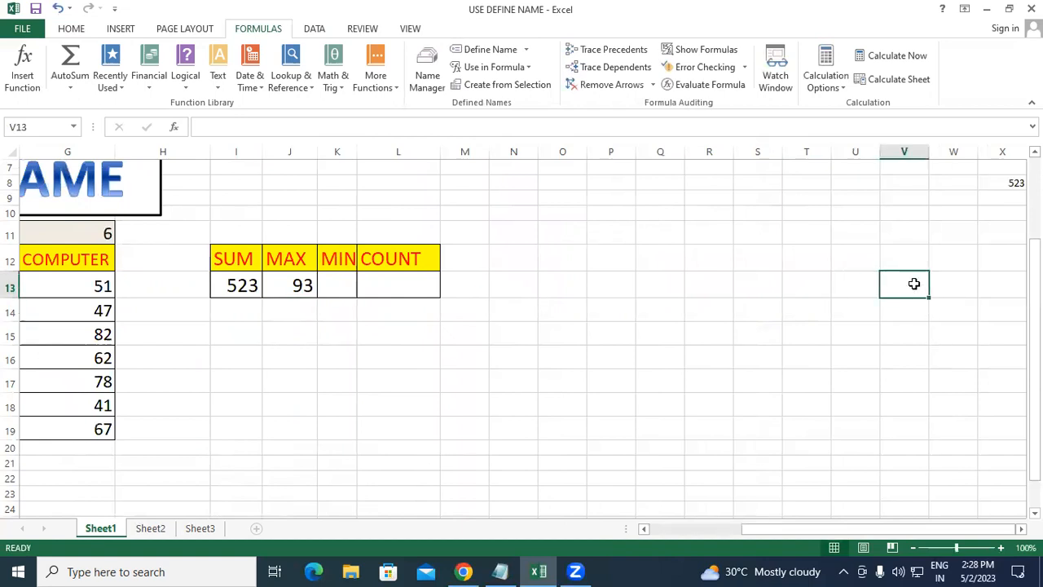
{"action": "type", "text": "="}
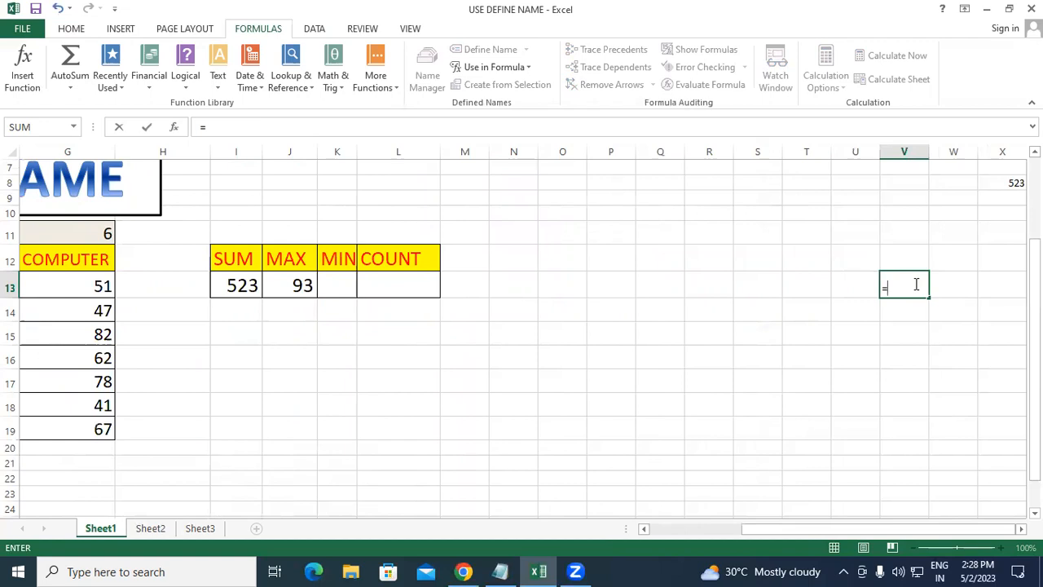
{"action": "type", "text": "Sum"}
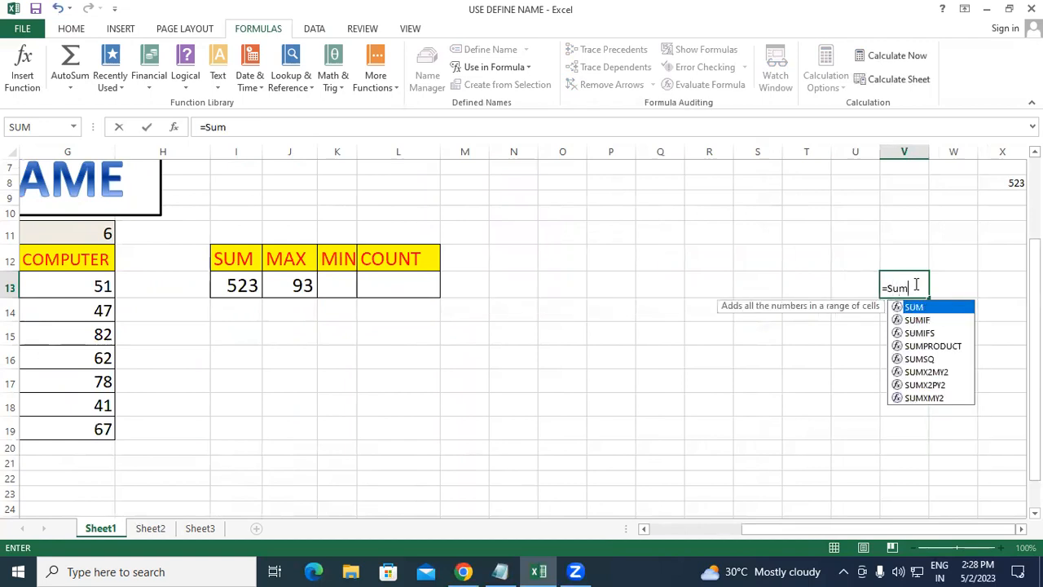
{"action": "type", "text": "("}
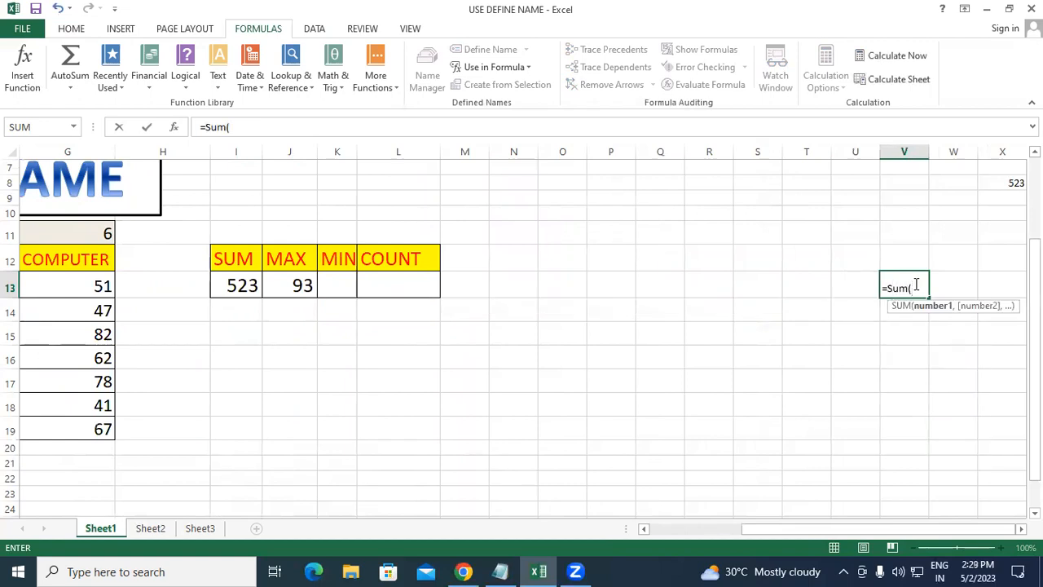
{"action": "type", "text": "Hindi"}
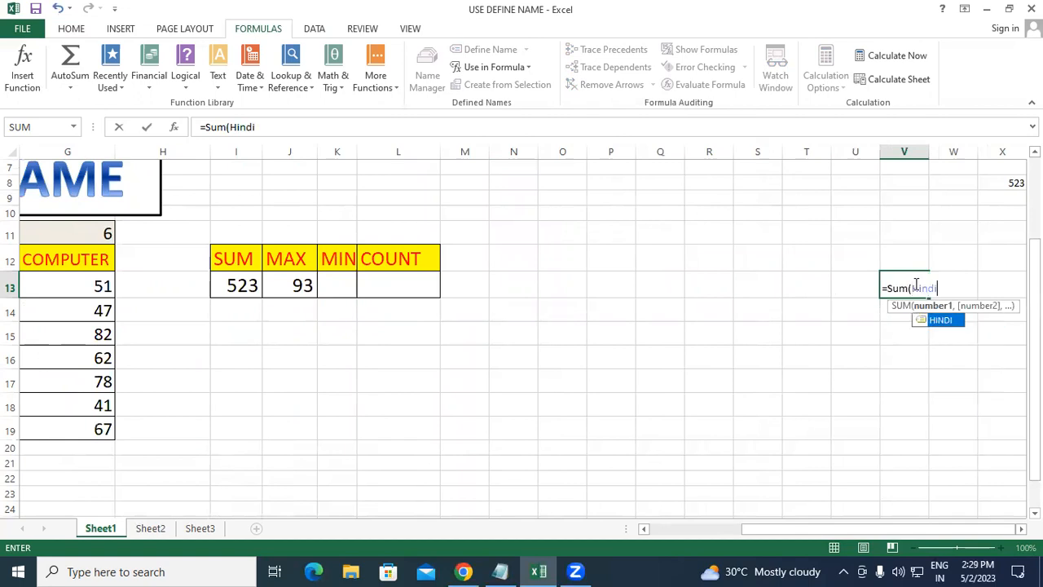
{"action": "type", "text": ")"}
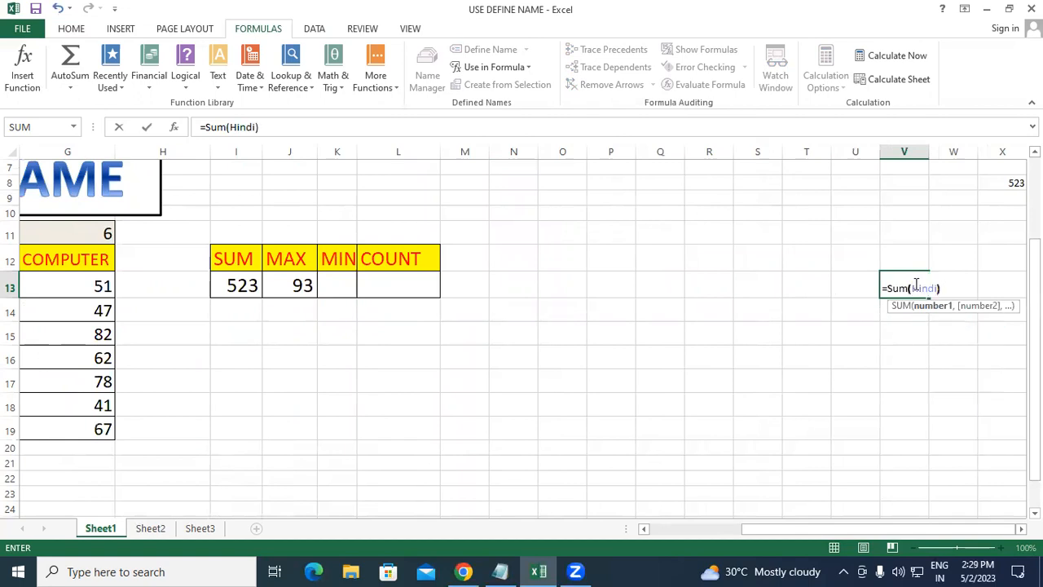
{"action": "key", "text": "Return"}
{"action": "left_click", "coordinate": [908, 289]}
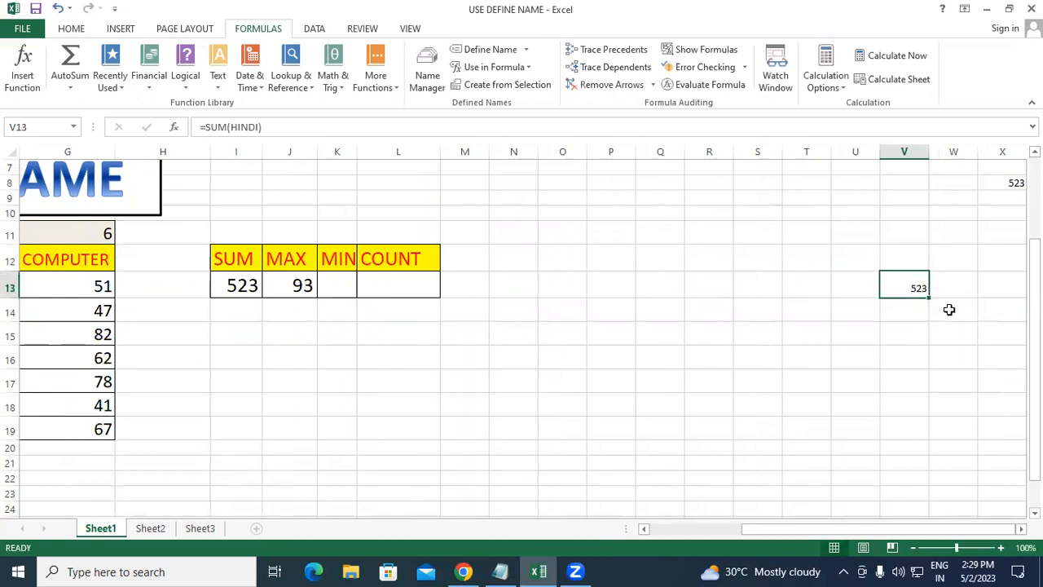
{"action": "left_click", "coordinate": [954, 287]}
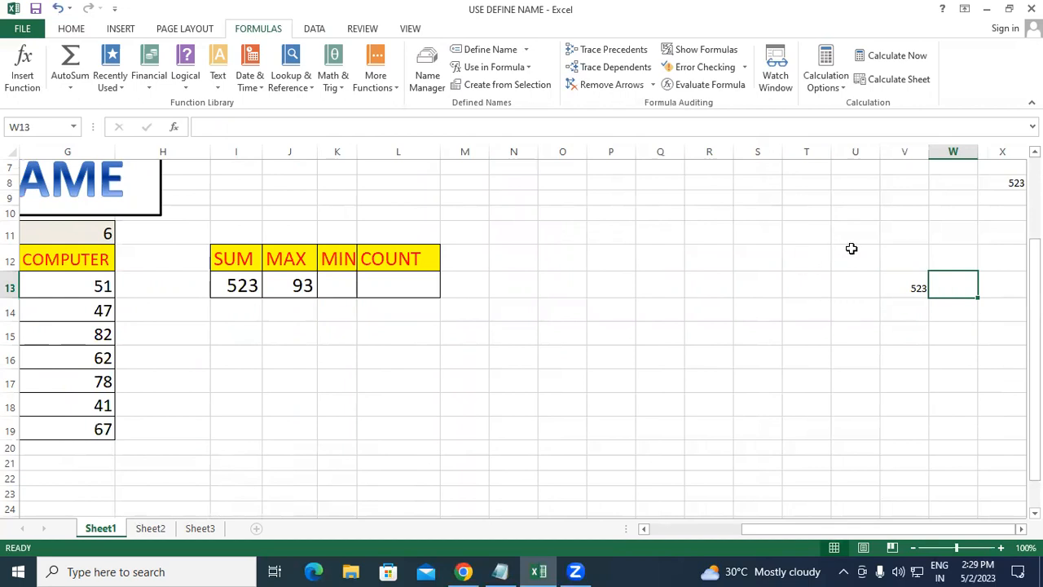
Step: Enter =max(hindi) in cell V14 below the distant total and reselect the cell to check its formula
{"action": "left_click", "coordinate": [902, 316]}
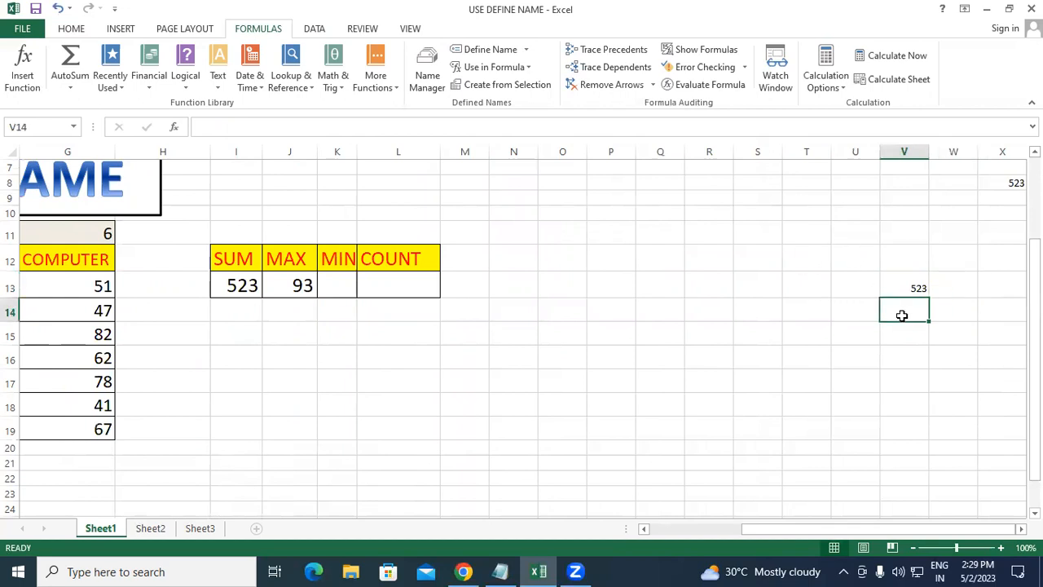
{"action": "type", "text": "=max("}
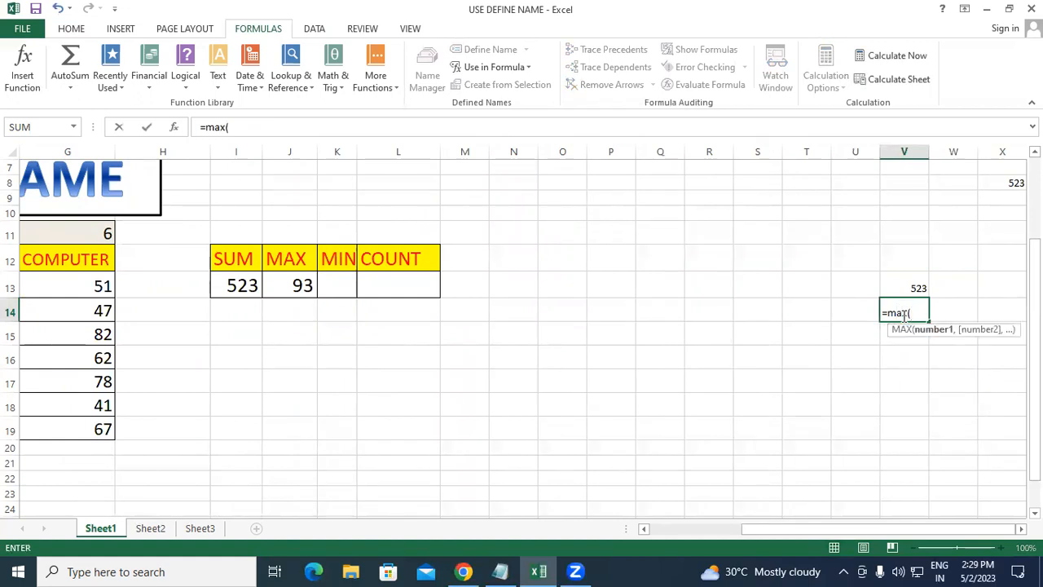
{"action": "type", "text": "hindi"}
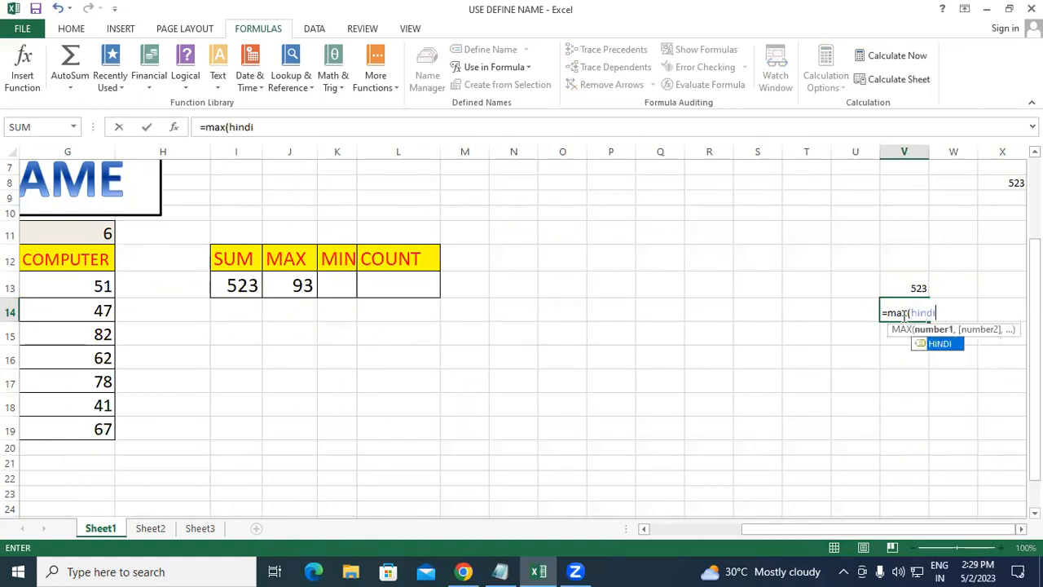
{"action": "type", "text": ")"}
{"action": "key", "text": "Return"}
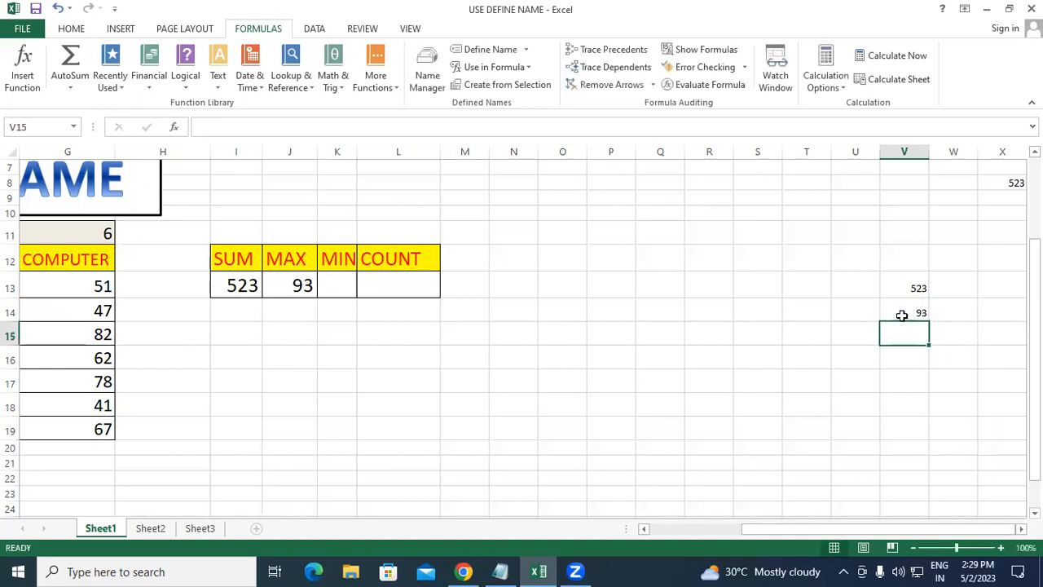
{"action": "left_click", "coordinate": [902, 314]}
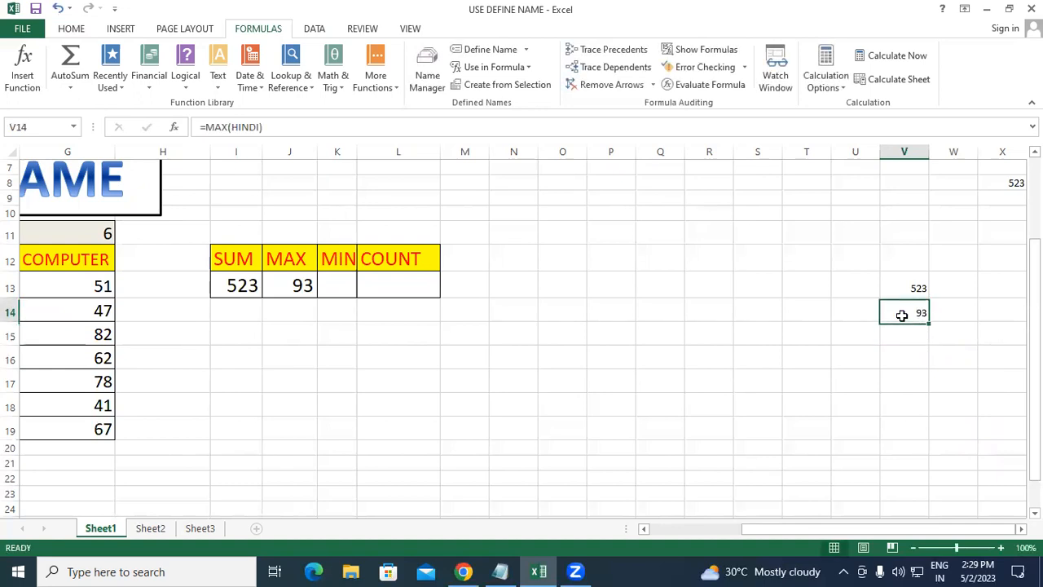
Step: Highlight the HINDI marks in B13:B19, compare them with the distant formula results, and glance at Sheet2
{"action": "left_click_drag", "start_coordinate": [854, 531], "coordinate": [763, 530]}
{"action": "left_click", "coordinate": [85, 289]}
{"action": "left_click_drag", "start_coordinate": [90, 335], "coordinate": [104, 426]}
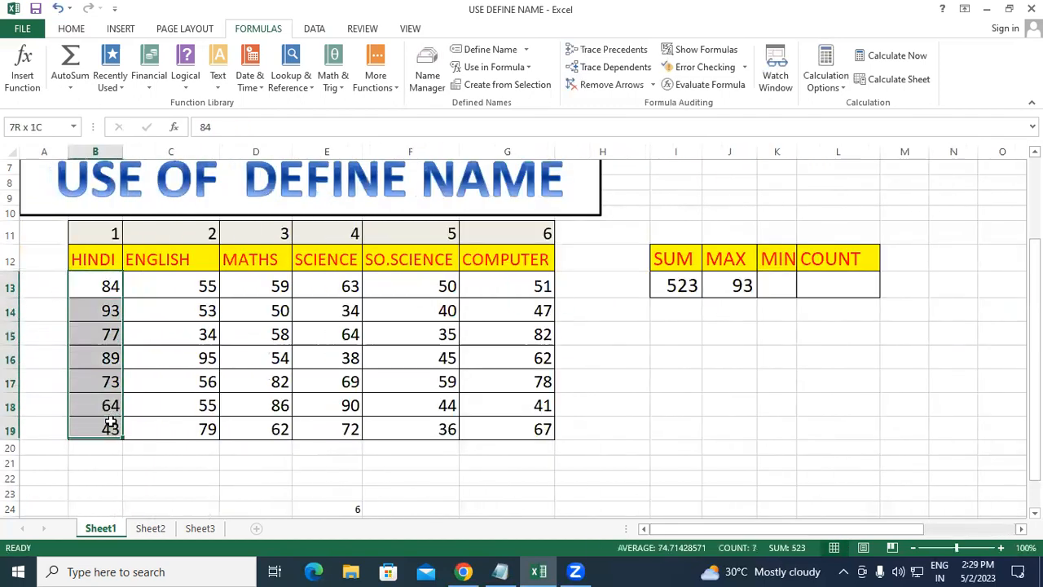
{"action": "left_click_drag", "start_coordinate": [808, 530], "coordinate": [990, 531]}
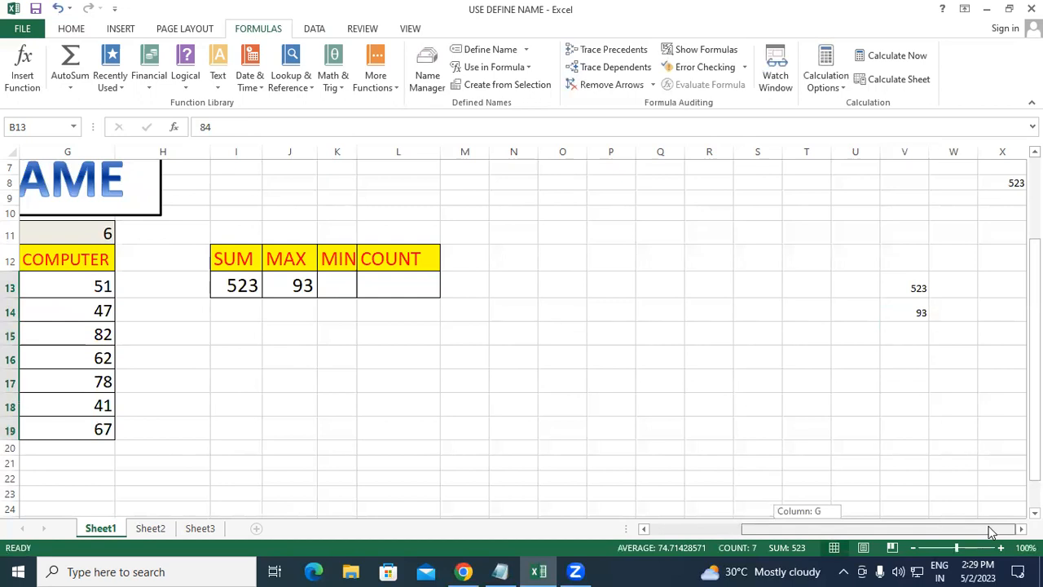
{"action": "left_click", "coordinate": [159, 530]}
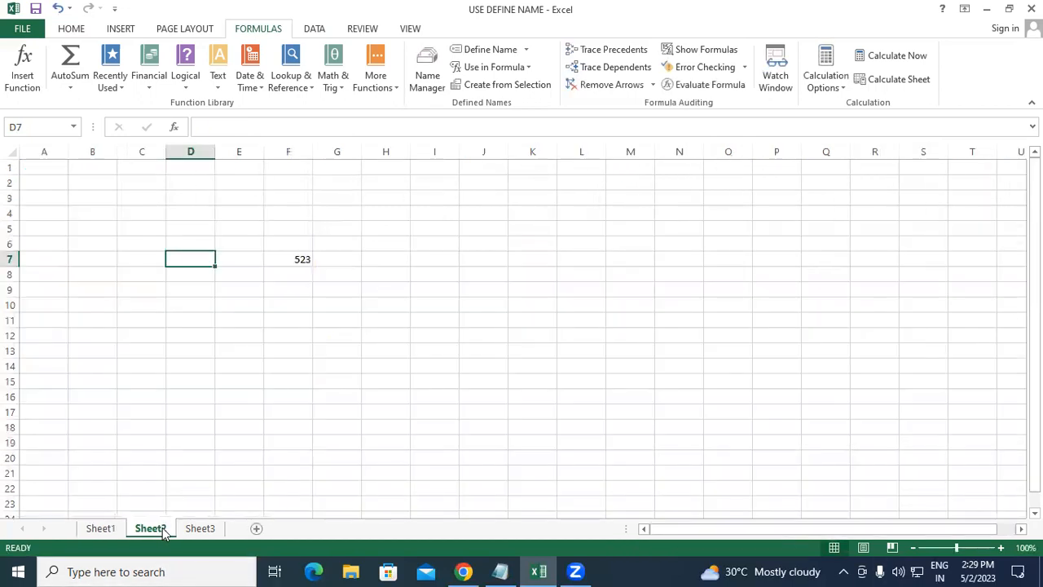
{"action": "left_click", "coordinate": [101, 528]}
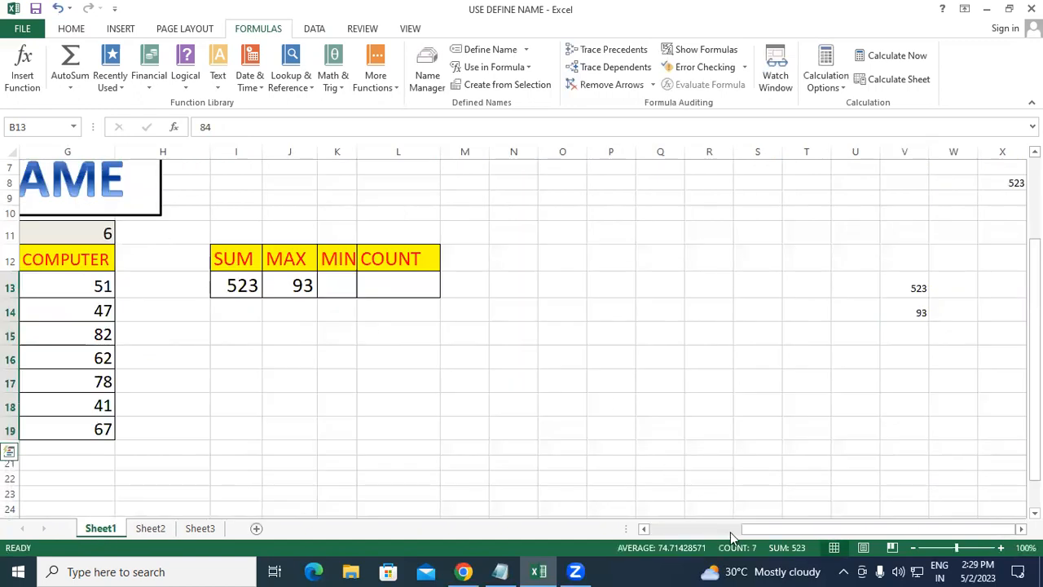
Step: Define the name ENGLISH with workbook scope for the ENGLISH column range C12:C19 on Sheet1
{"action": "left_click_drag", "start_coordinate": [795, 530], "coordinate": [648, 530]}
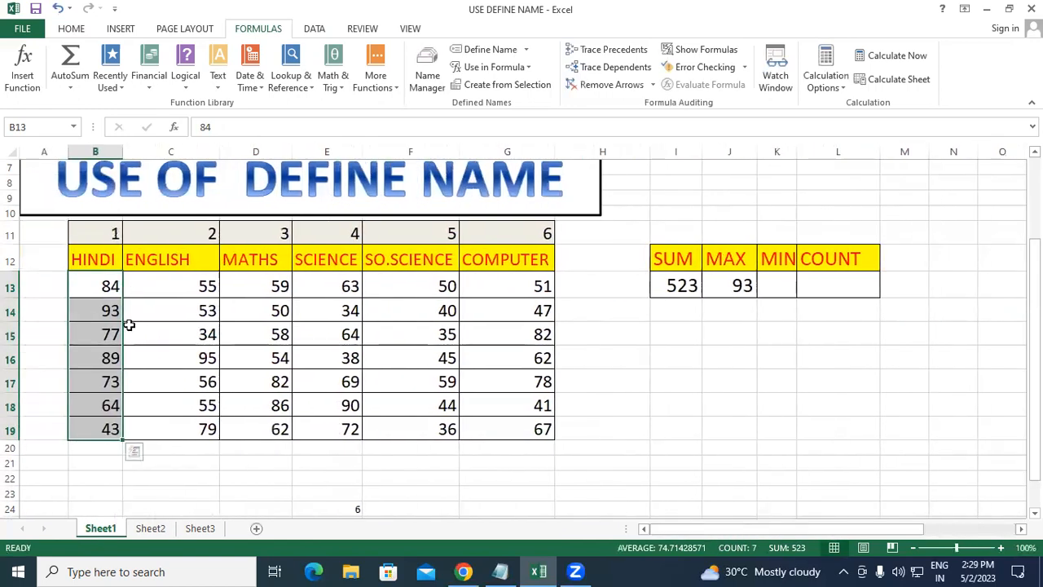
{"action": "left_click", "coordinate": [174, 318]}
{"action": "left_click_drag", "start_coordinate": [162, 261], "coordinate": [175, 430]}
{"action": "left_click", "coordinate": [481, 50]}
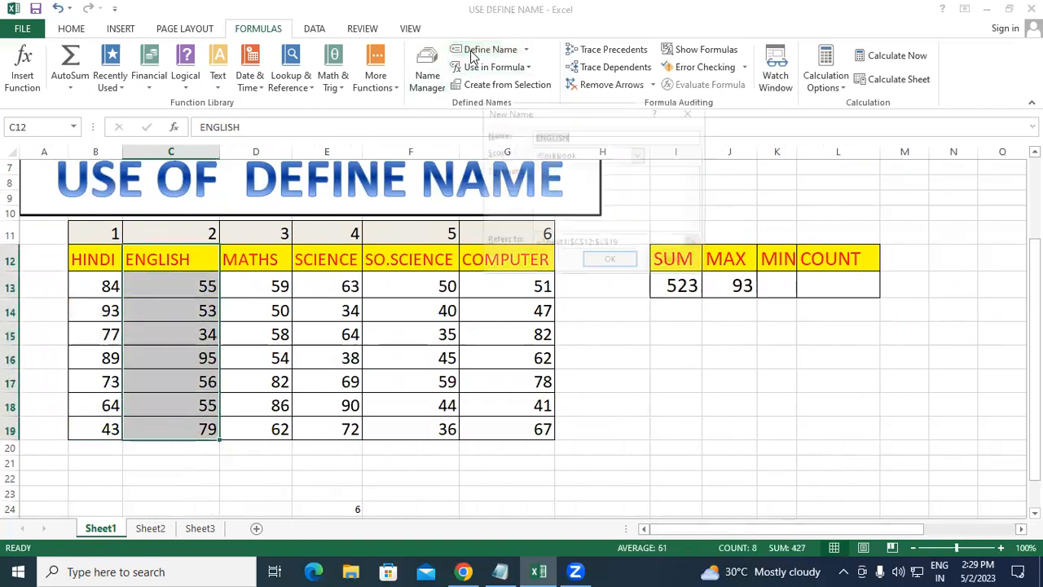
{"action": "left_click", "coordinate": [605, 261]}
Step: Define the name MATHS with workbook scope for the MATHS column range D12:D19
{"action": "left_click_drag", "start_coordinate": [252, 258], "coordinate": [254, 430]}
{"action": "left_click", "coordinate": [488, 49]}
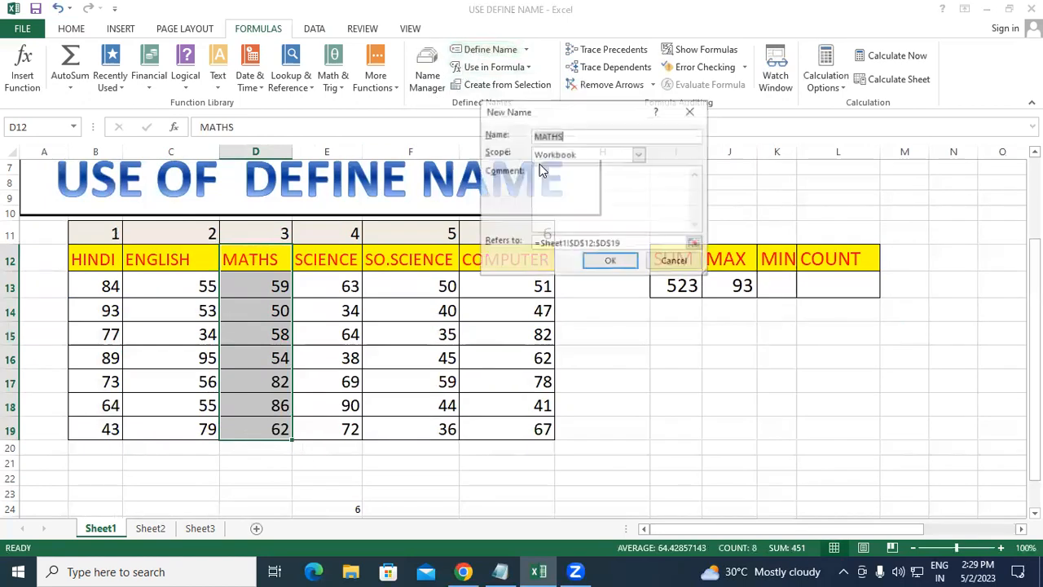
{"action": "left_click", "coordinate": [607, 261]}
Step: Define the name SCIENCE with workbook scope for the SCIENCE column range E12:E19
{"action": "left_click_drag", "start_coordinate": [318, 261], "coordinate": [330, 432]}
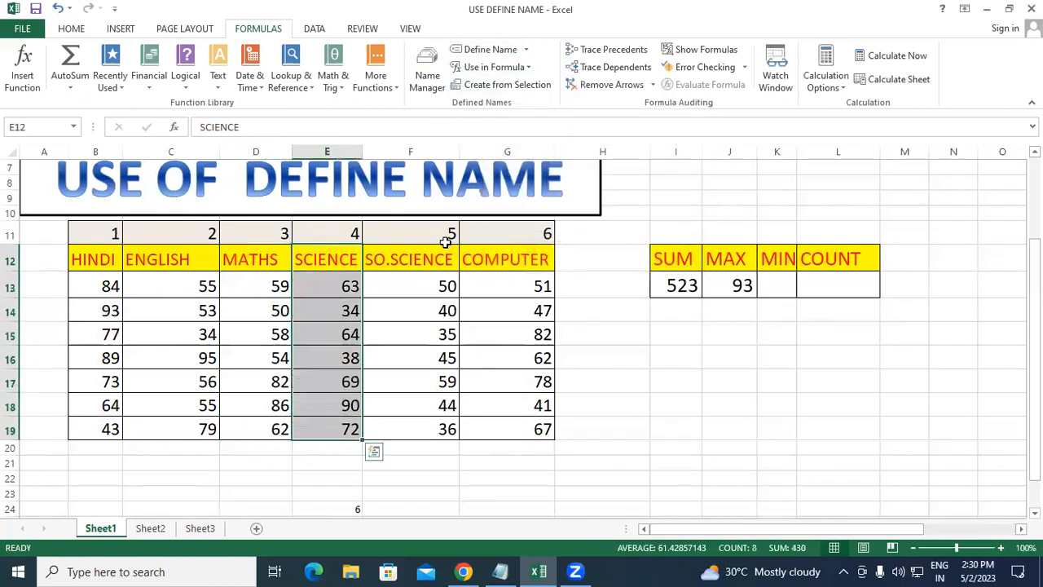
{"action": "left_click", "coordinate": [487, 50]}
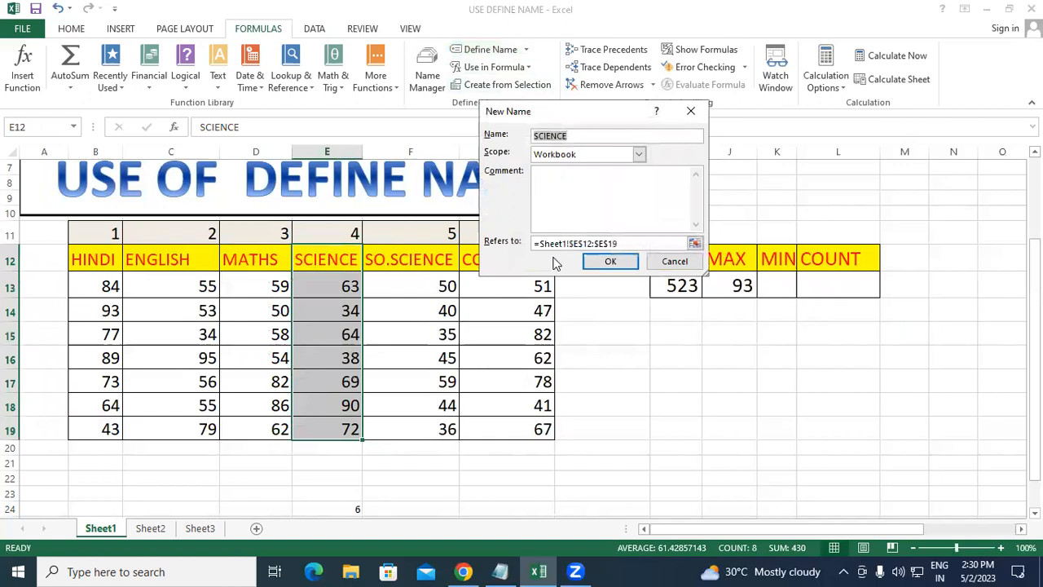
{"action": "left_click", "coordinate": [607, 259]}
Step: Enter =sum(hindi) in cell F11 of Sheet2 to total the HINDI marks from another sheet
{"action": "left_click", "coordinate": [155, 528]}
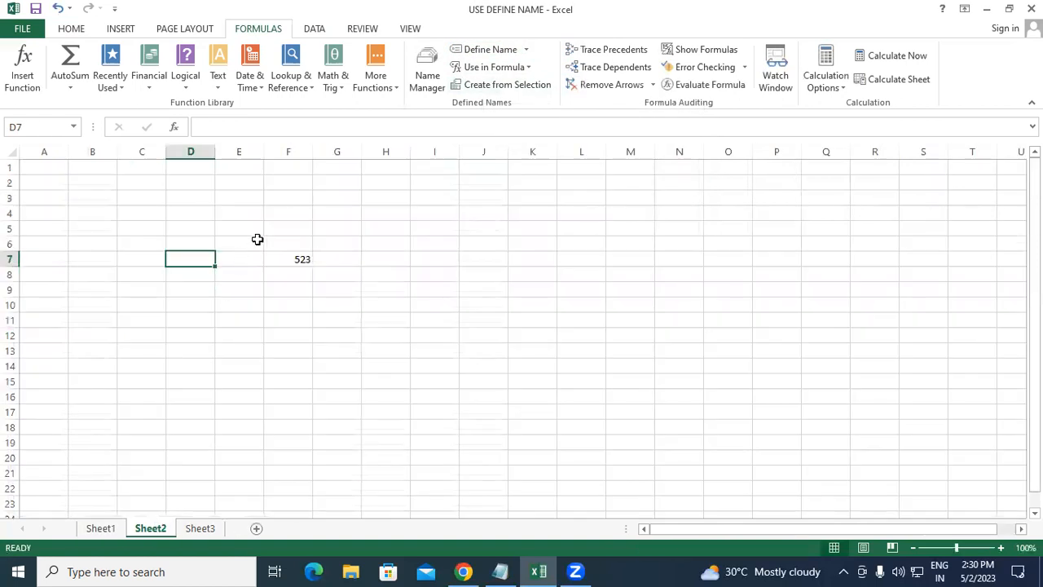
{"action": "left_click", "coordinate": [306, 322]}
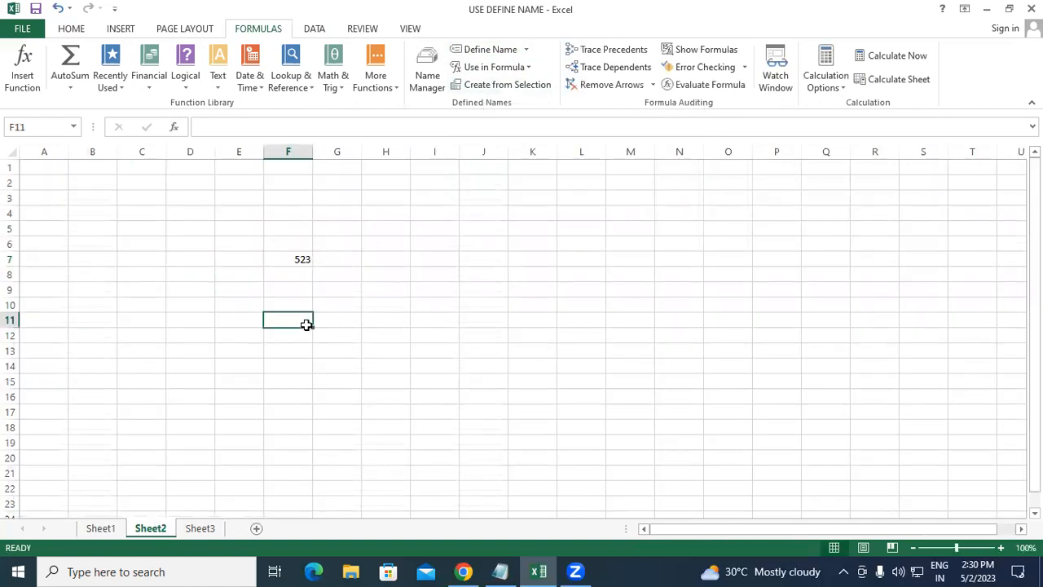
{"action": "type", "text": "=sum"}
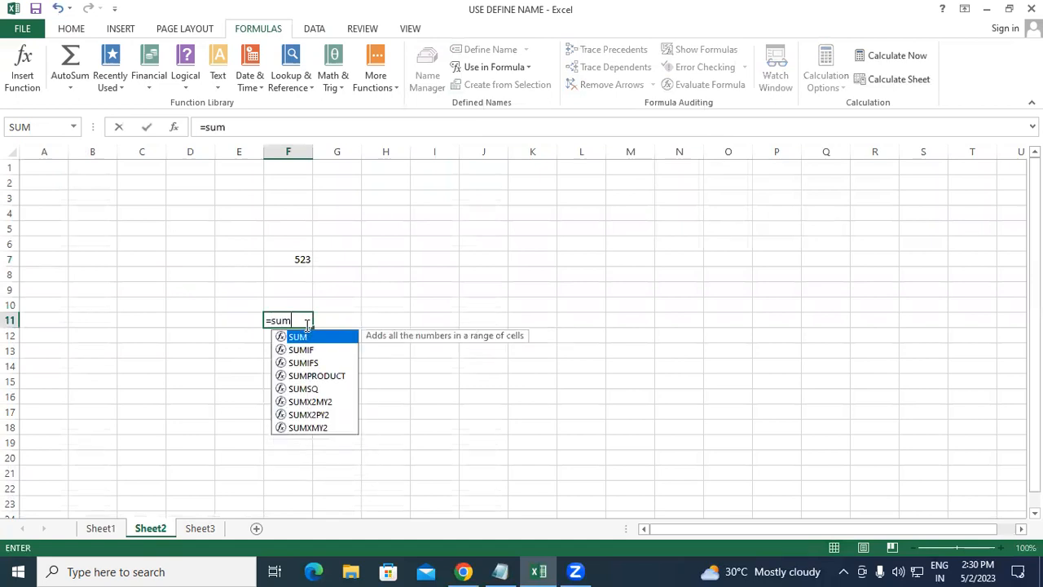
{"action": "type", "text": "(hidn"}
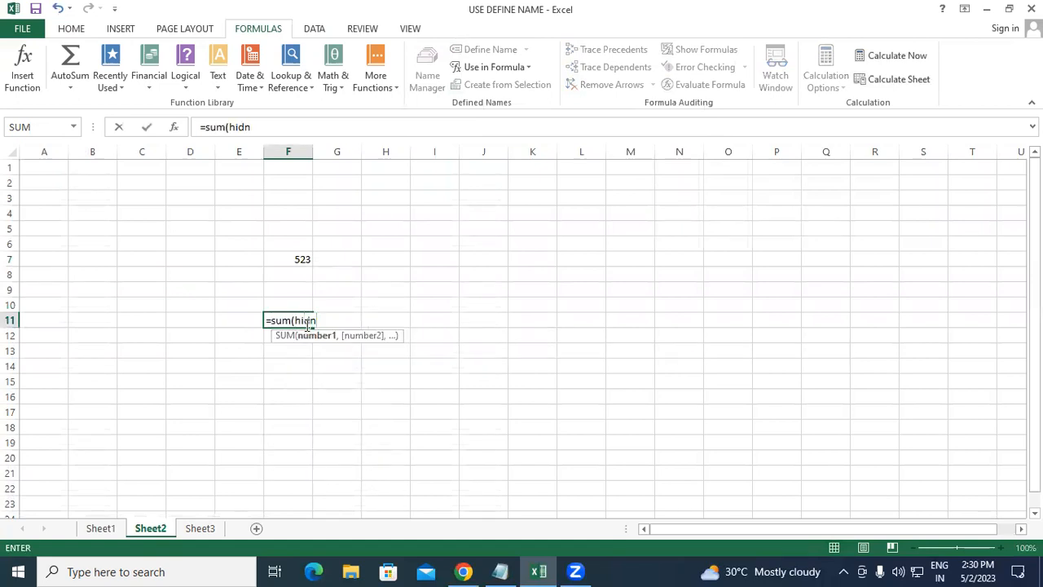
{"action": "key", "text": "BackSpace"}
{"action": "type", "text": "ndi"}
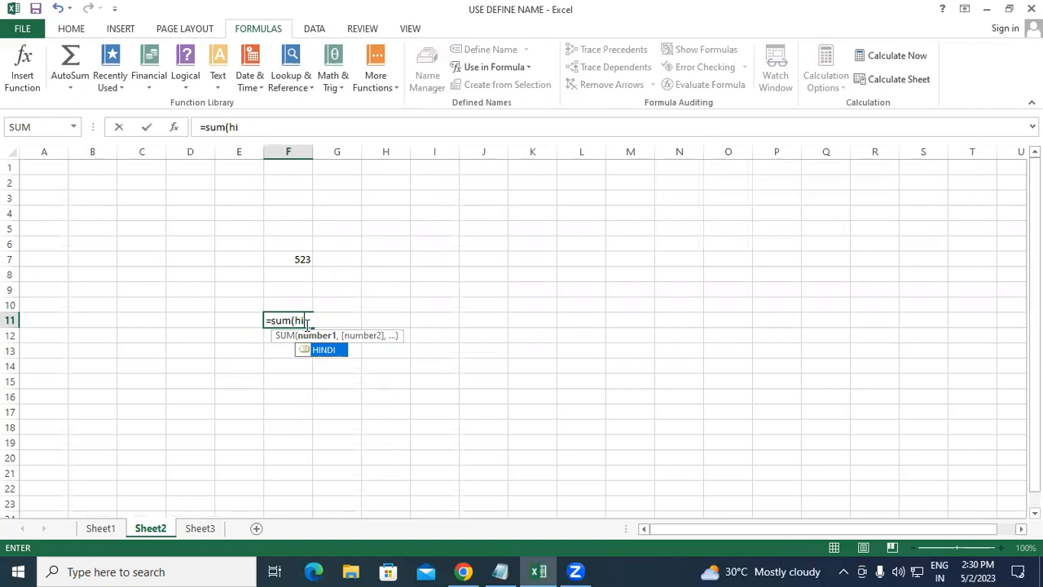
{"action": "type", "text": ")"}
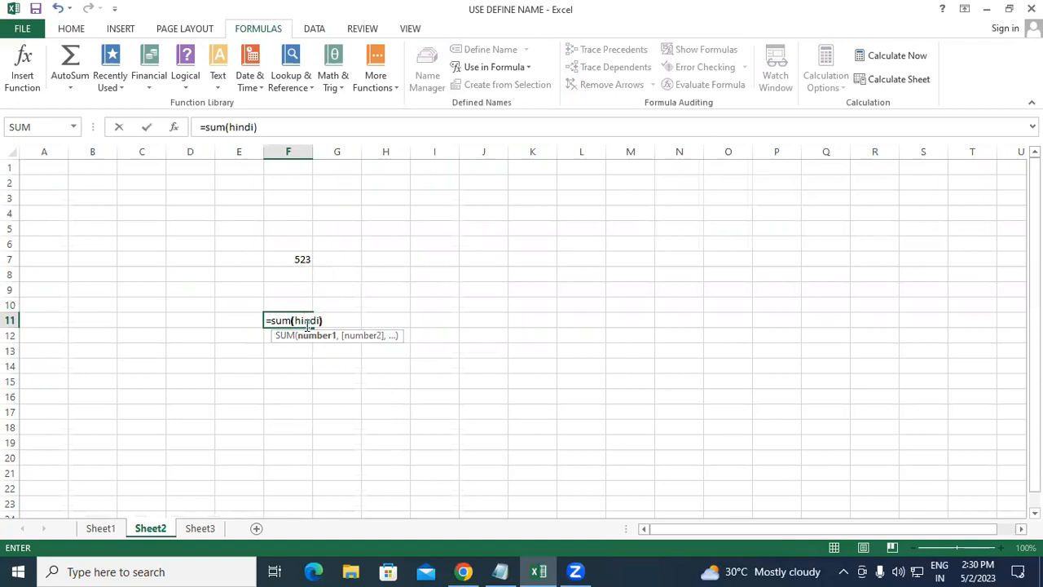
{"action": "key", "text": "Return"}
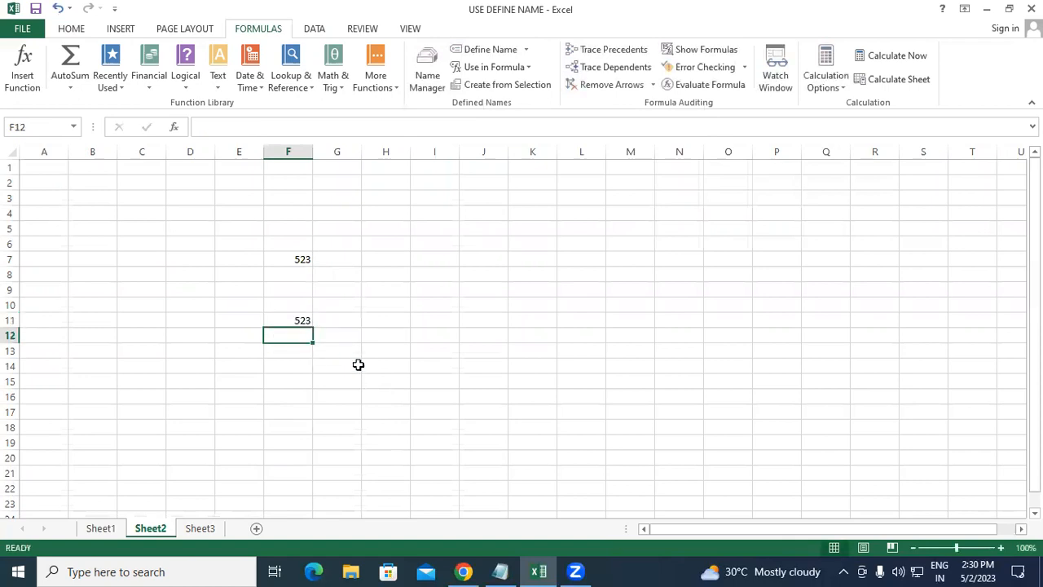
Step: Enter =max(english) in cell F14 of Sheet2 to find the highest ENGLISH mark using the defined name
{"action": "left_click", "coordinate": [300, 360]}
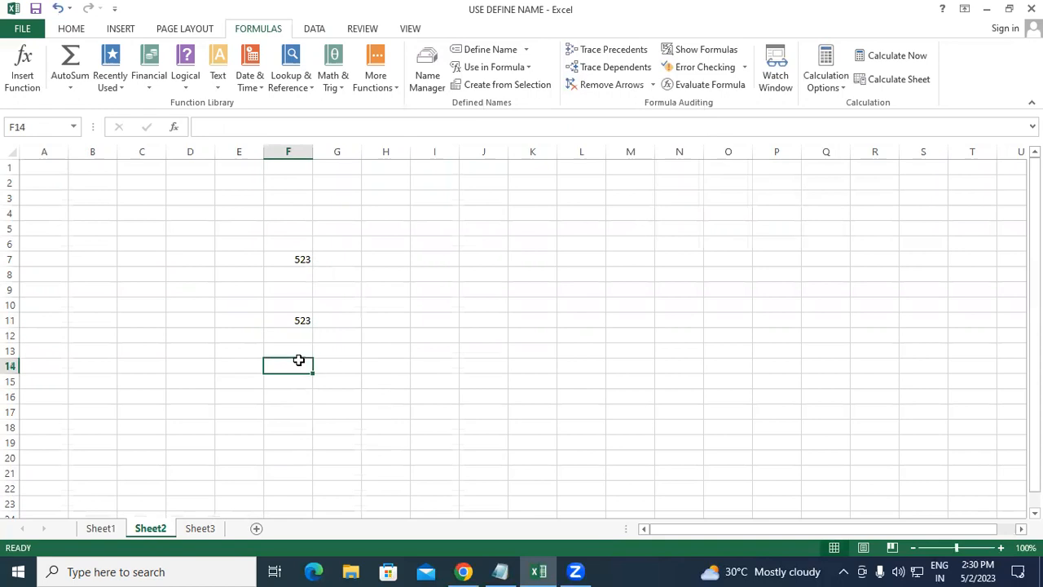
{"action": "type", "text": "=max"}
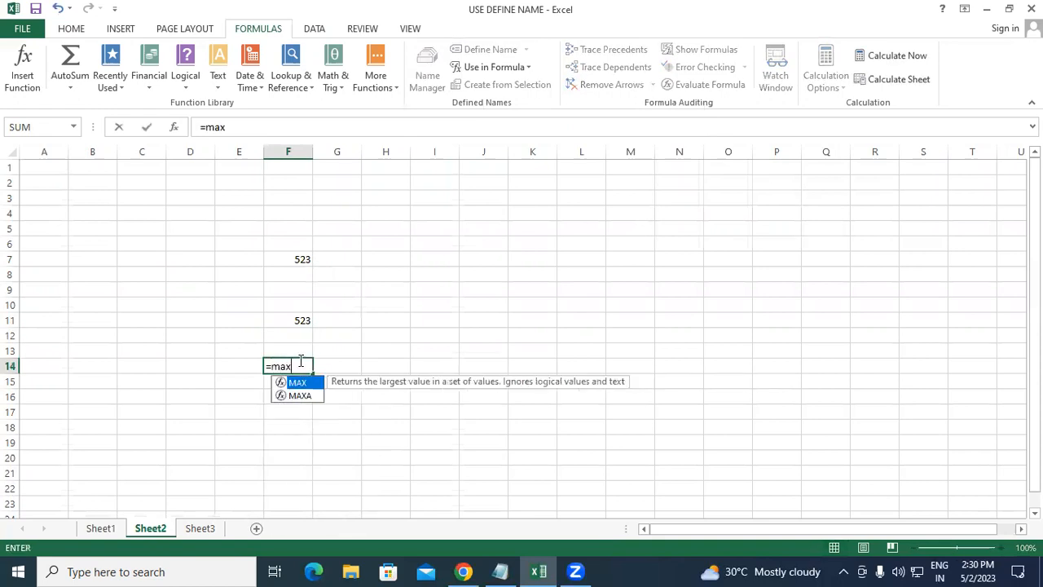
{"action": "type", "text": "(en"}
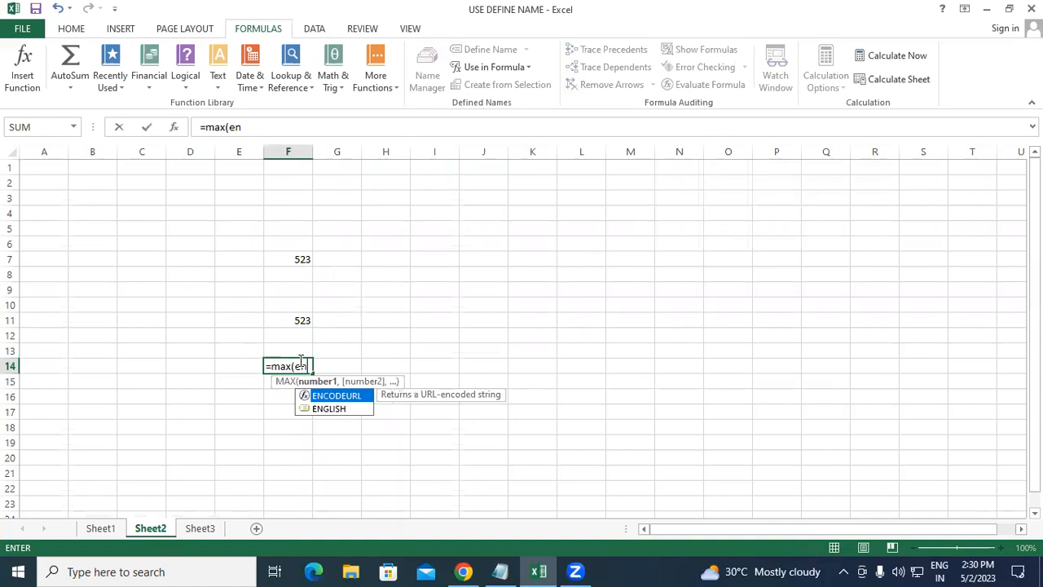
{"action": "type", "text": "glish)"}
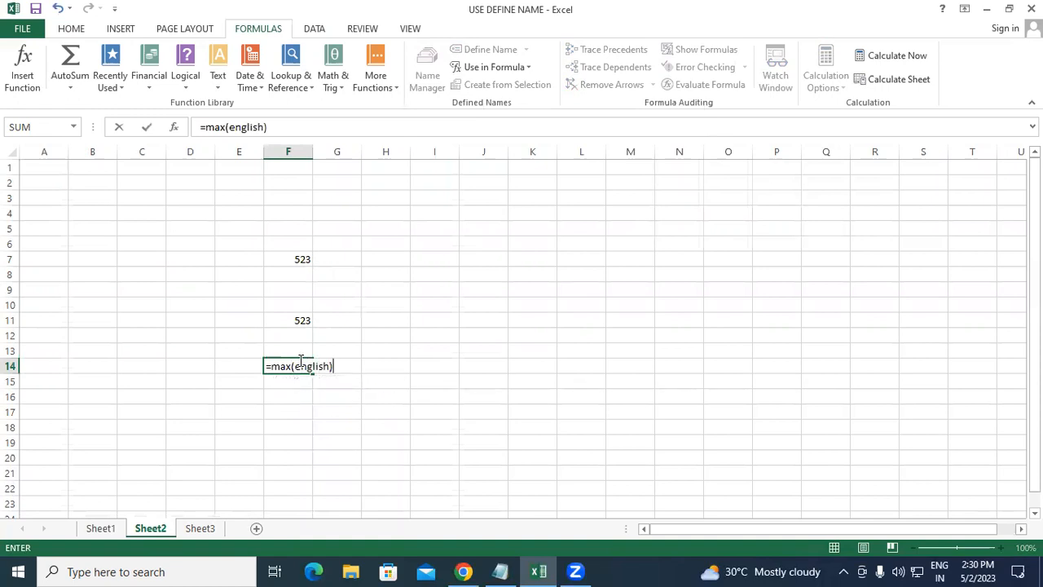
{"action": "key", "text": "Return"}
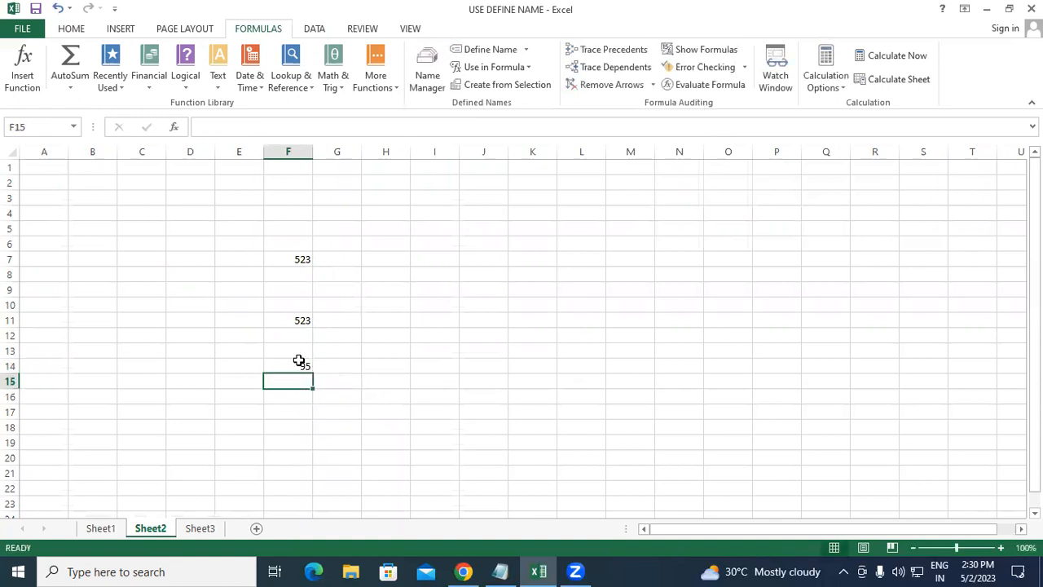
{"action": "left_click", "coordinate": [348, 378]}
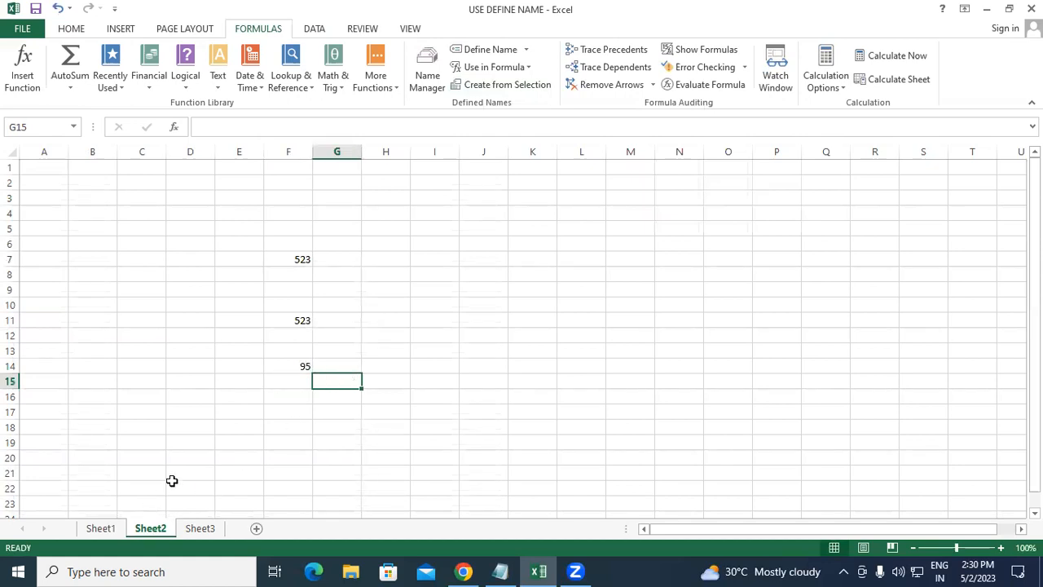
{"action": "left_click", "coordinate": [294, 423]}
{"action": "type", "text": "="}
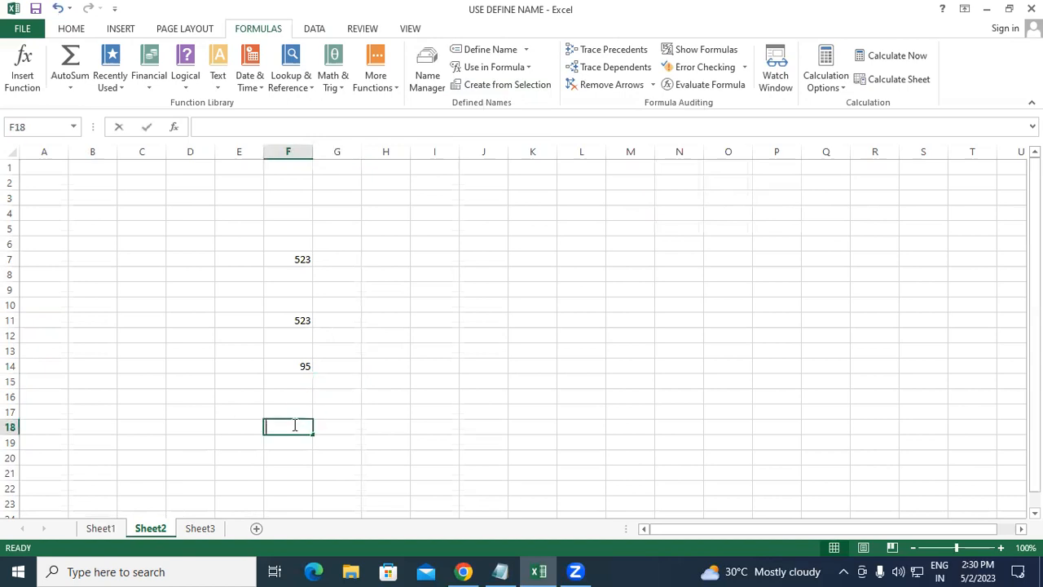
{"action": "type", "text": "sm"}
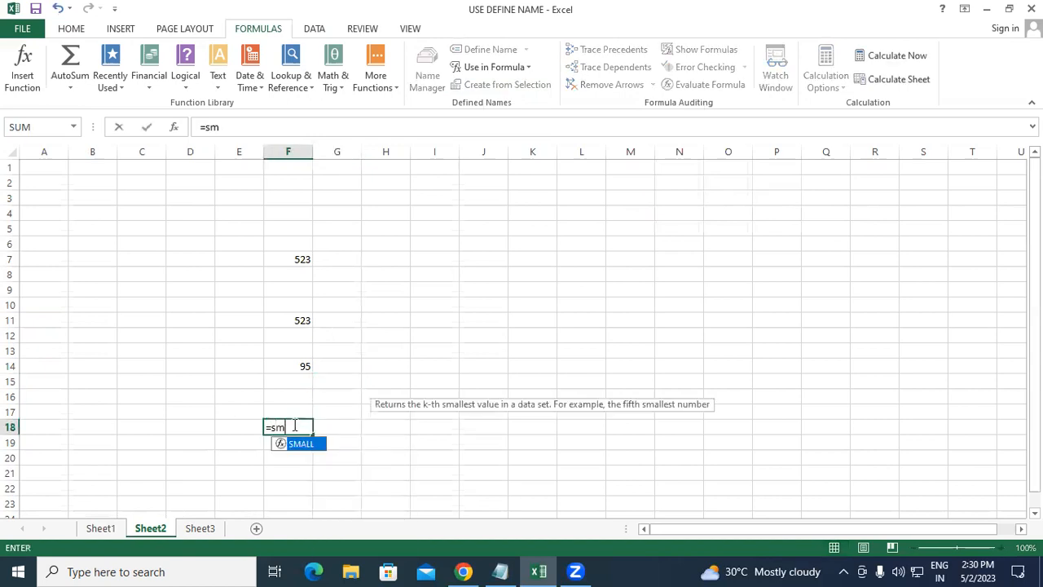
{"action": "type", "text": "u("}
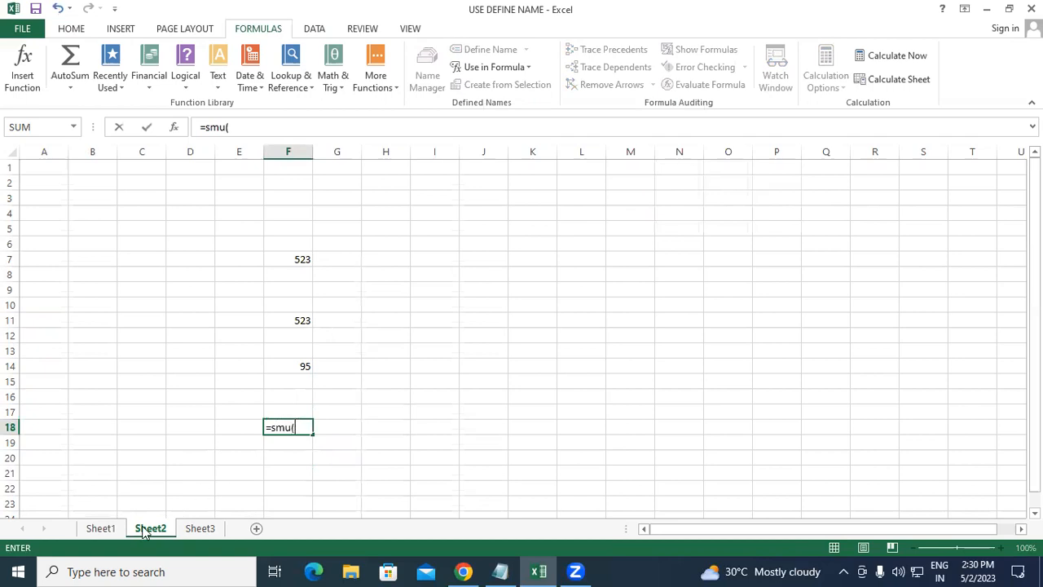
{"action": "left_click", "coordinate": [106, 529]}
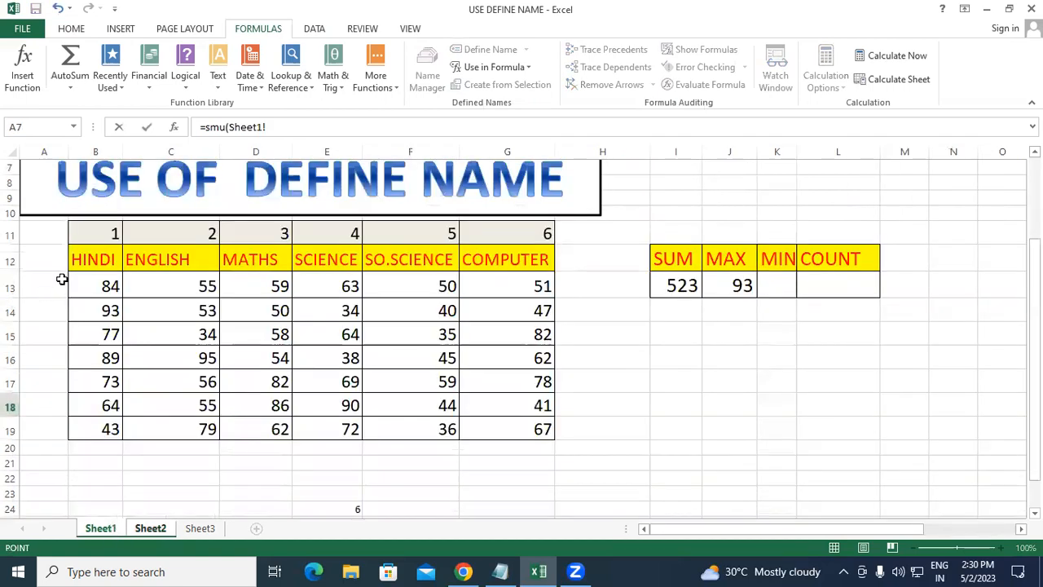
{"action": "left_click_drag", "start_coordinate": [79, 282], "coordinate": [95, 427]}
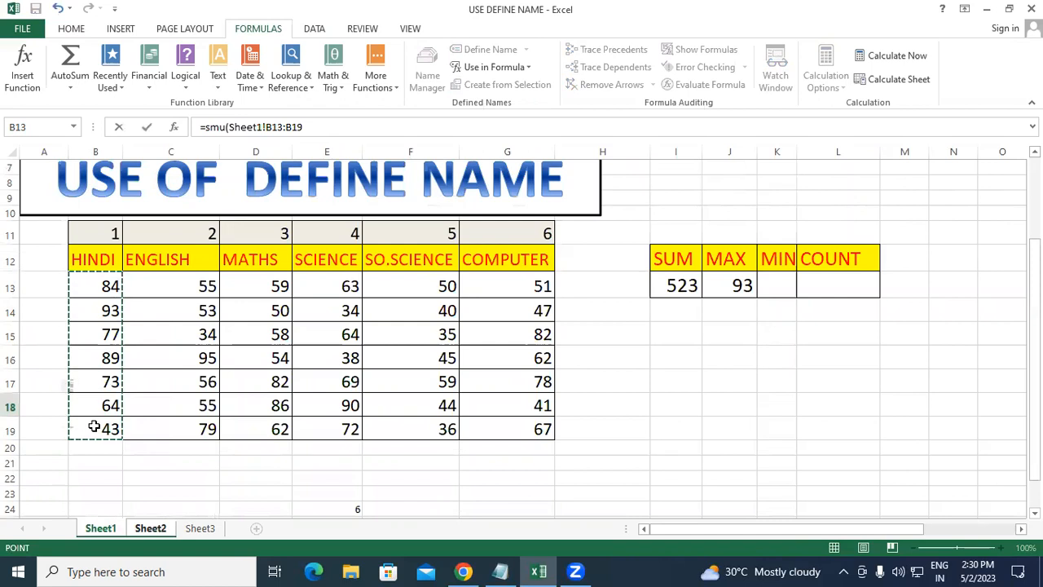
{"action": "left_click", "coordinate": [345, 127]}
{"action": "key", "text": "BackSpace"}
{"action": "key", "text": "BackSpace"}
{"action": "key", "text": "BackSpace"}
{"action": "key", "text": "BackSpace"}
{"action": "key", "text": "BackSpace"}
{"action": "key", "text": "BackSpace"}
{"action": "key", "text": "BackSpace"}
{"action": "key", "text": "BackSpace"}
{"action": "key", "text": "BackSpace"}
{"action": "key", "text": "BackSpace"}
{"action": "key", "text": "BackSpace"}
{"action": "key", "text": "BackSpace"}
{"action": "key", "text": "BackSpace"}
{"action": "key", "text": "BackSpace"}
{"action": "key", "text": "BackSpace"}
{"action": "key", "text": "BackSpace"}
{"action": "key", "text": "BackSpace"}
{"action": "key", "text": "BackSpace"}
{"action": "key", "text": "BackSpace"}
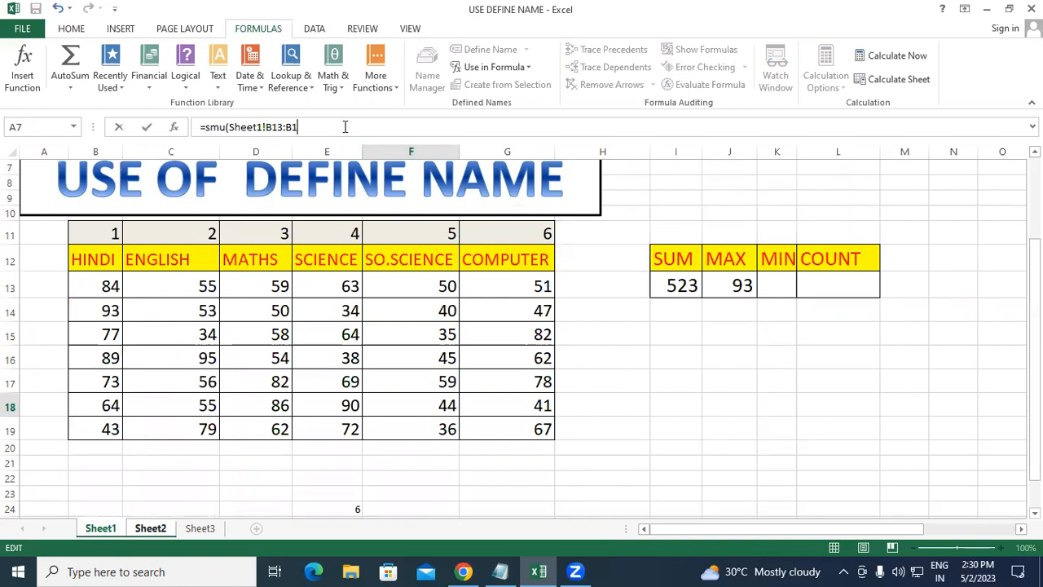
{"action": "left_click", "coordinate": [471, 394]}
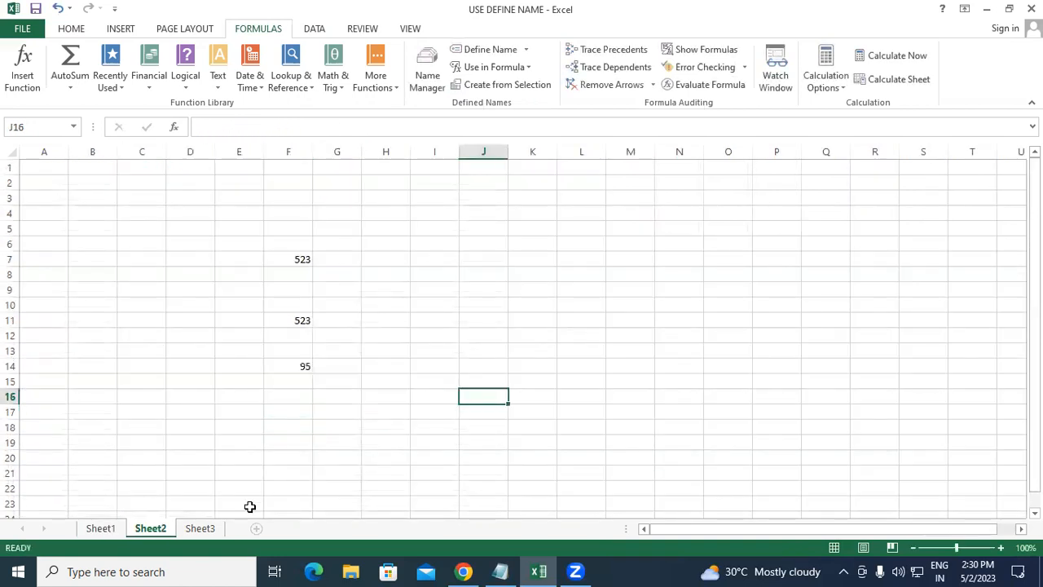
Step: Return to the marks table on Sheet1
{"action": "left_click", "coordinate": [103, 529]}
{"action": "left_click", "coordinate": [474, 292]}
{"action": "left_click", "coordinate": [558, 334]}
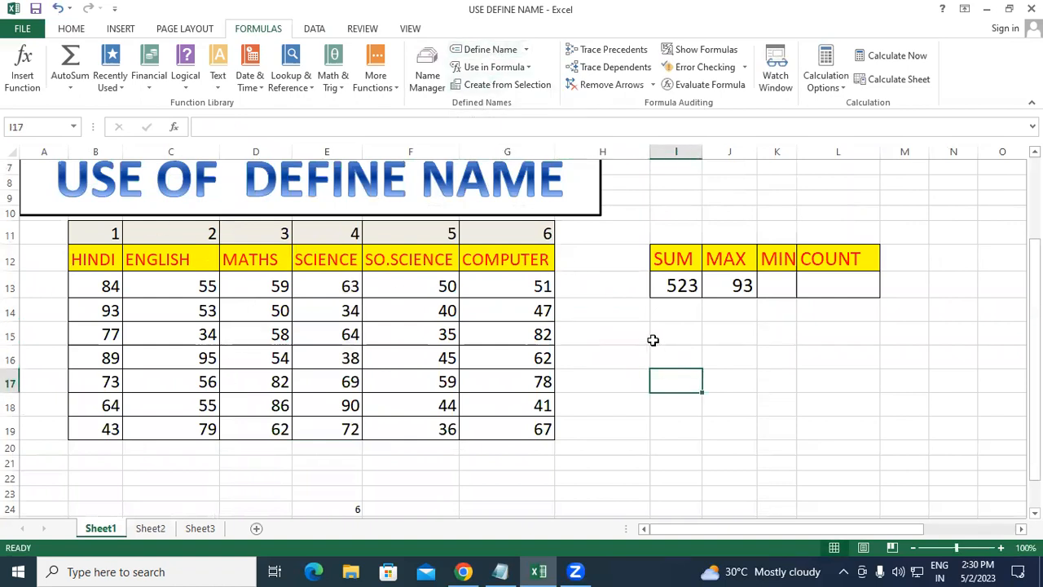
{"action": "left_click", "coordinate": [768, 320]}
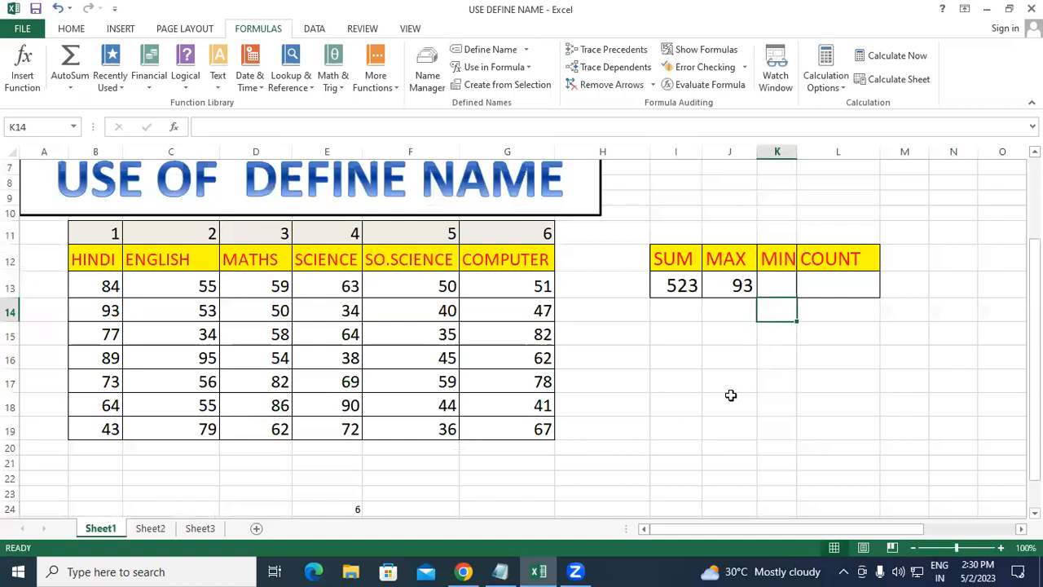
{"action": "left_click", "coordinate": [692, 429]}
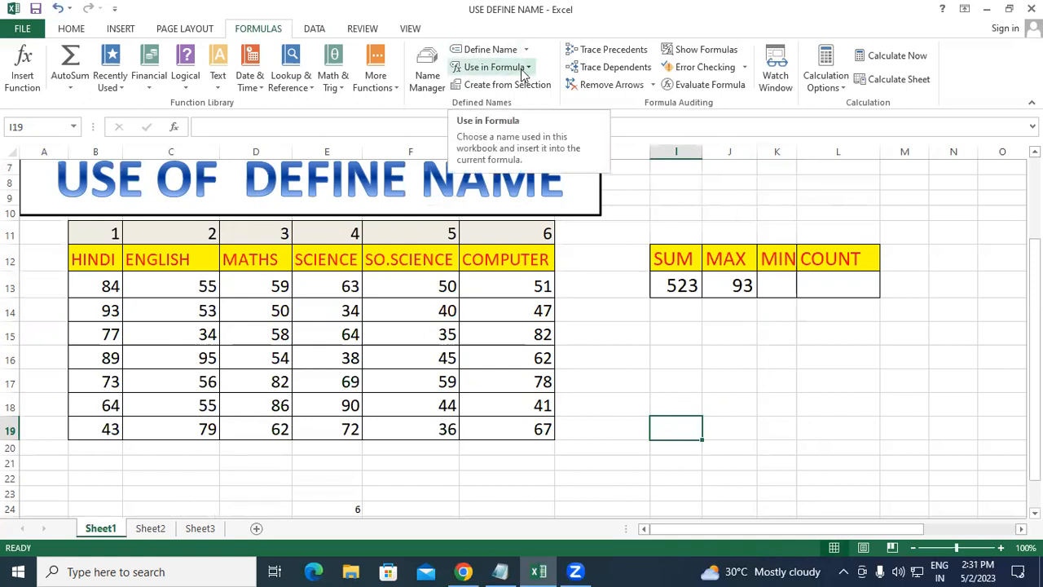
{"action": "left_click", "coordinate": [670, 383]}
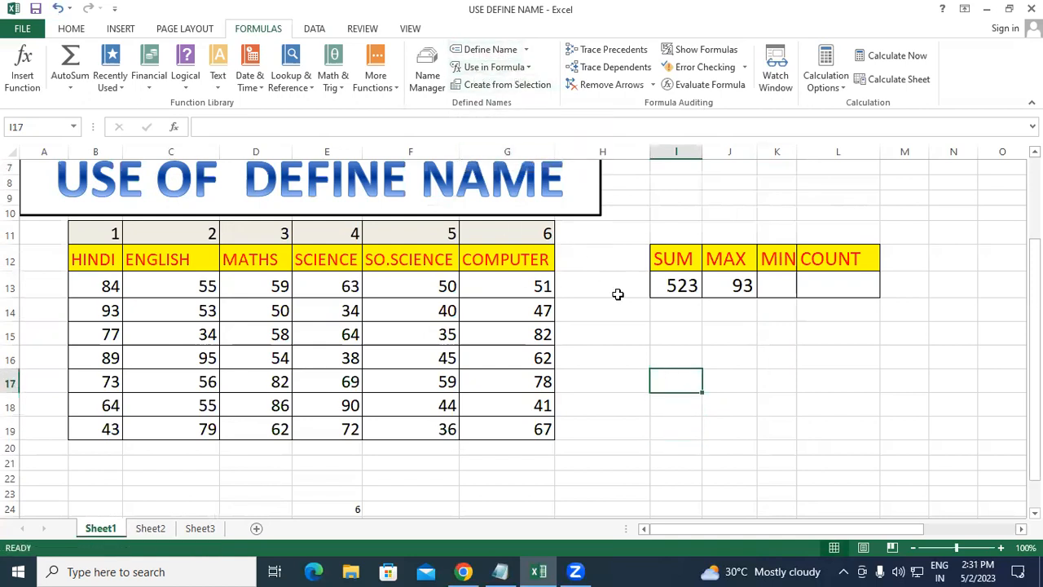
{"action": "left_click", "coordinate": [689, 336]}
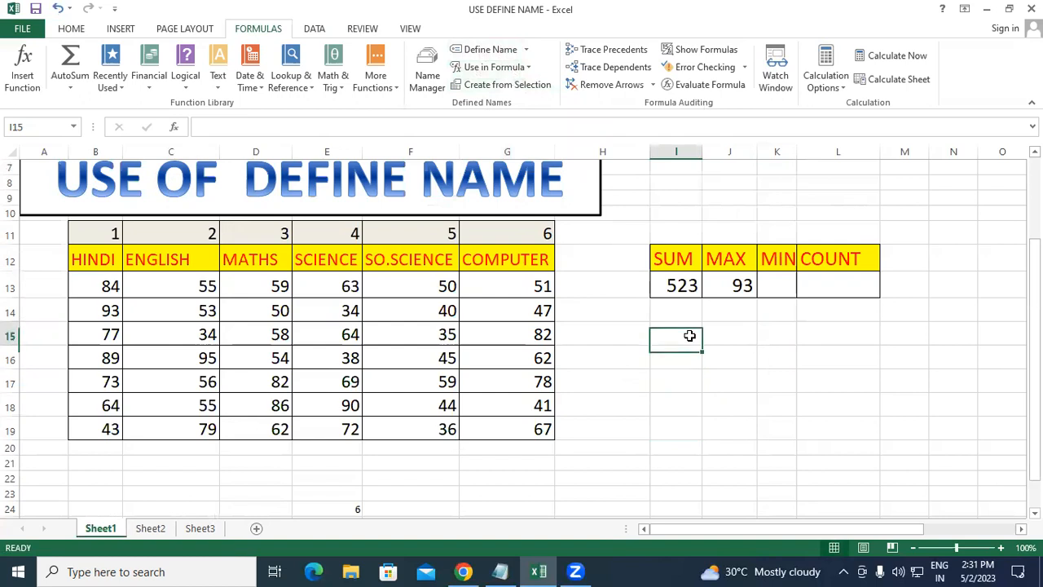
Step: Check which defined names are available for use in formulas
{"action": "left_click", "coordinate": [524, 67]}
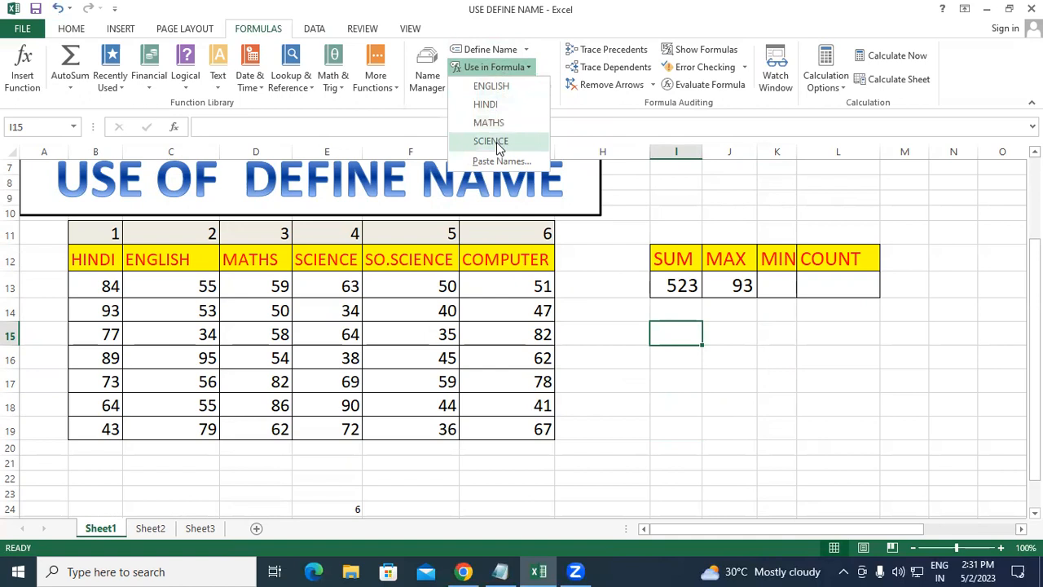
{"action": "left_click", "coordinate": [629, 347]}
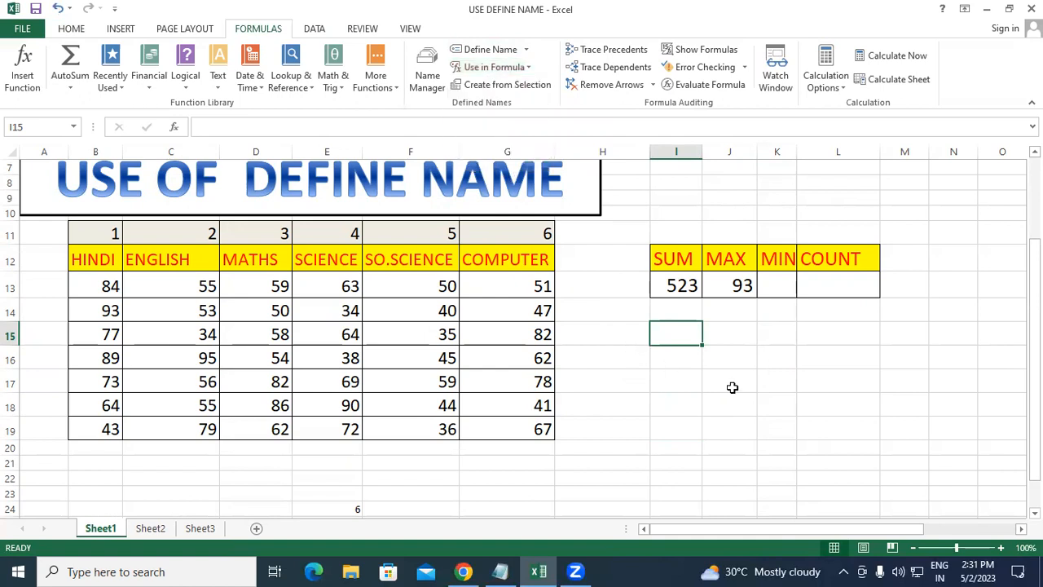
{"action": "left_click", "coordinate": [732, 388]}
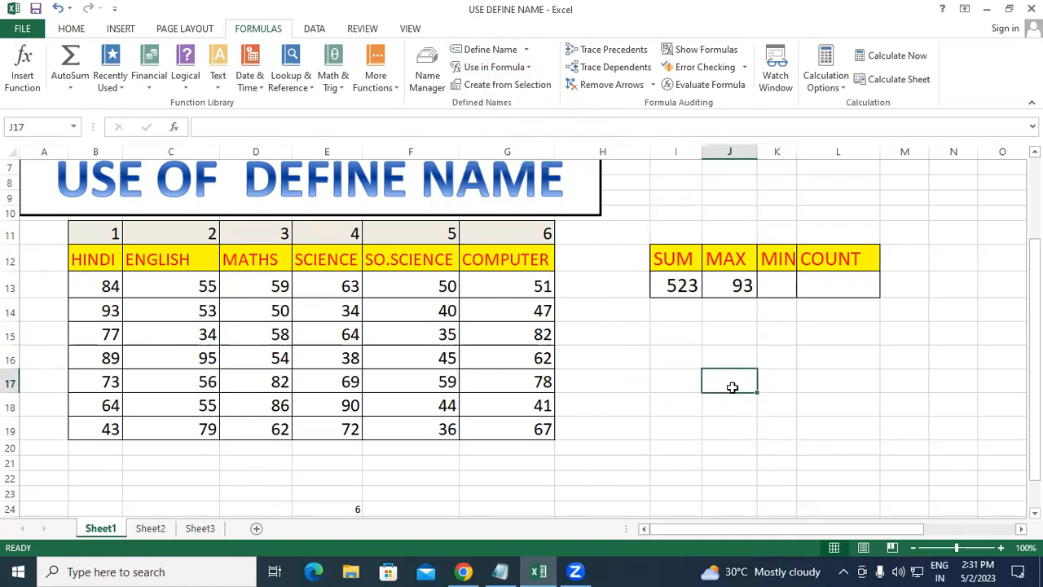
Step: Review the HINDI and MATHS names and the ranges they refer to in the Name Manager
{"action": "left_click", "coordinate": [662, 329]}
{"action": "left_click", "coordinate": [673, 351]}
{"action": "left_click", "coordinate": [660, 333]}
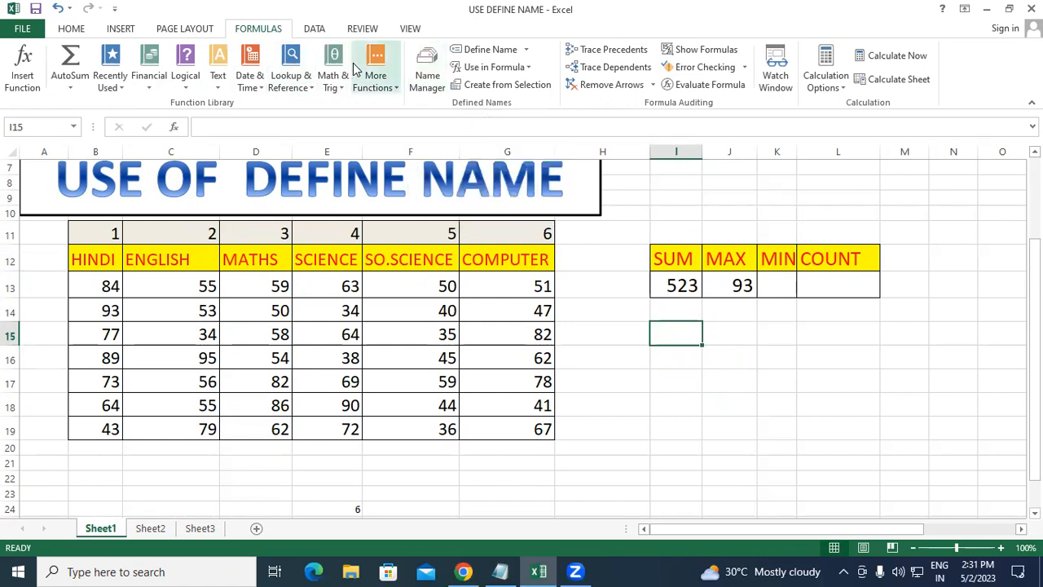
{"action": "left_click", "coordinate": [424, 72]}
{"action": "left_click_drag", "start_coordinate": [511, 34], "coordinate": [479, 53]}
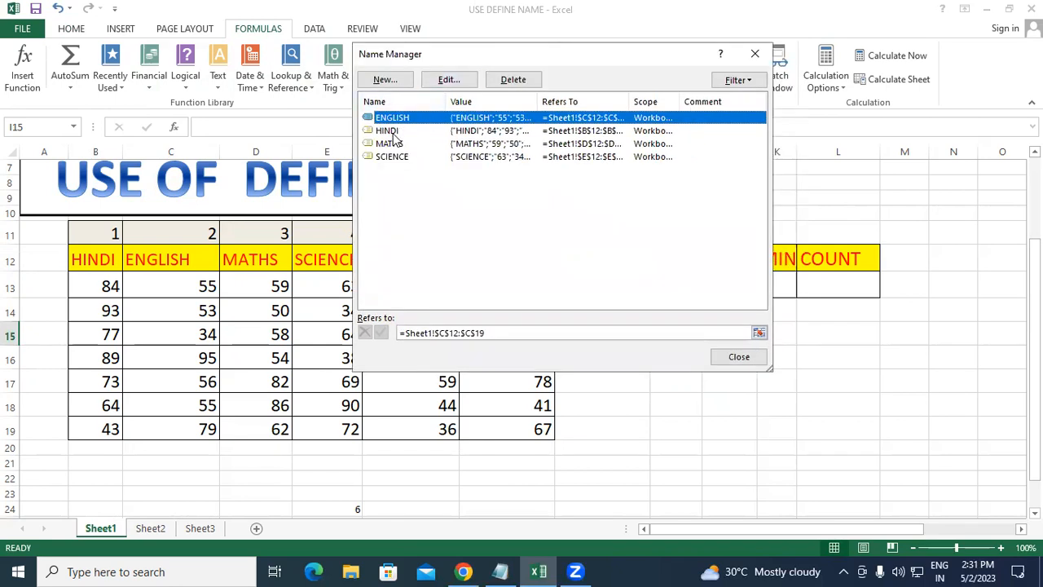
{"action": "left_click", "coordinate": [389, 133]}
{"action": "left_click", "coordinate": [389, 145]}
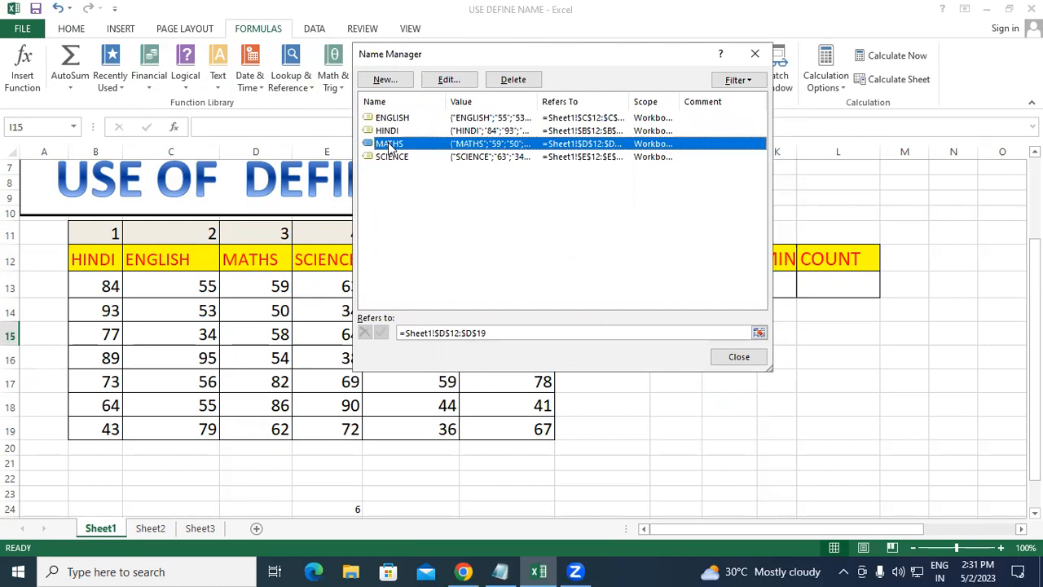
Step: Delete the defined names SCIENCE, MATHS and HINDI in the Name Manager, confirming each deletion, and close it
{"action": "left_click", "coordinate": [400, 157]}
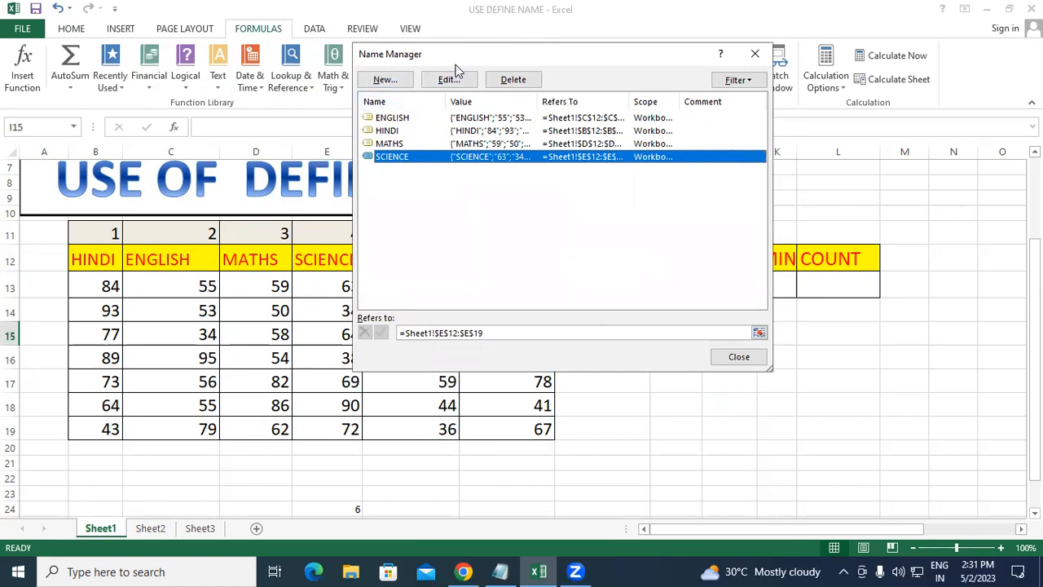
{"action": "left_click", "coordinate": [514, 80]}
{"action": "left_click", "coordinate": [495, 325]}
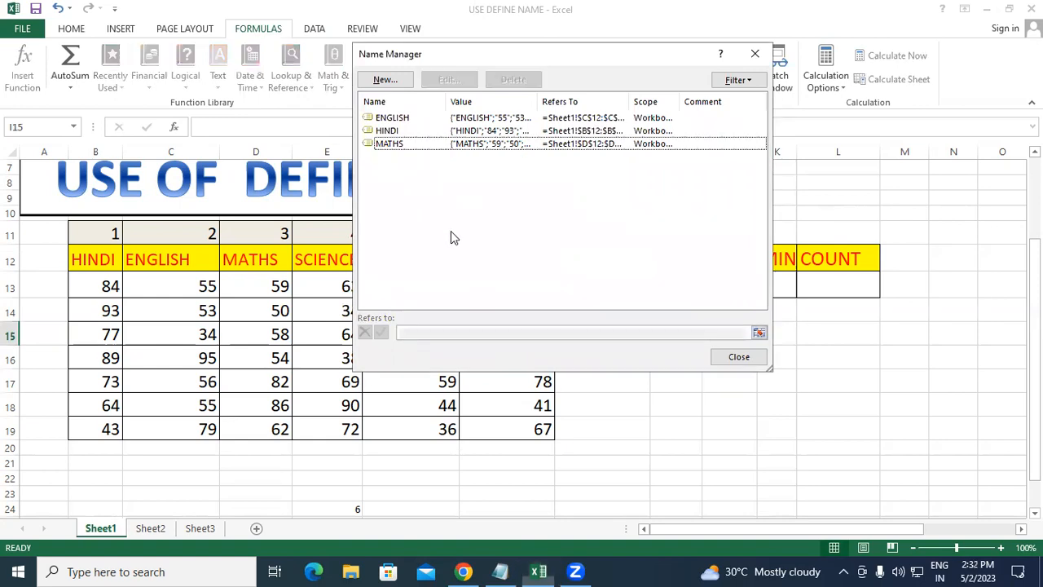
{"action": "left_click", "coordinate": [436, 144]}
{"action": "left_click", "coordinate": [514, 80]}
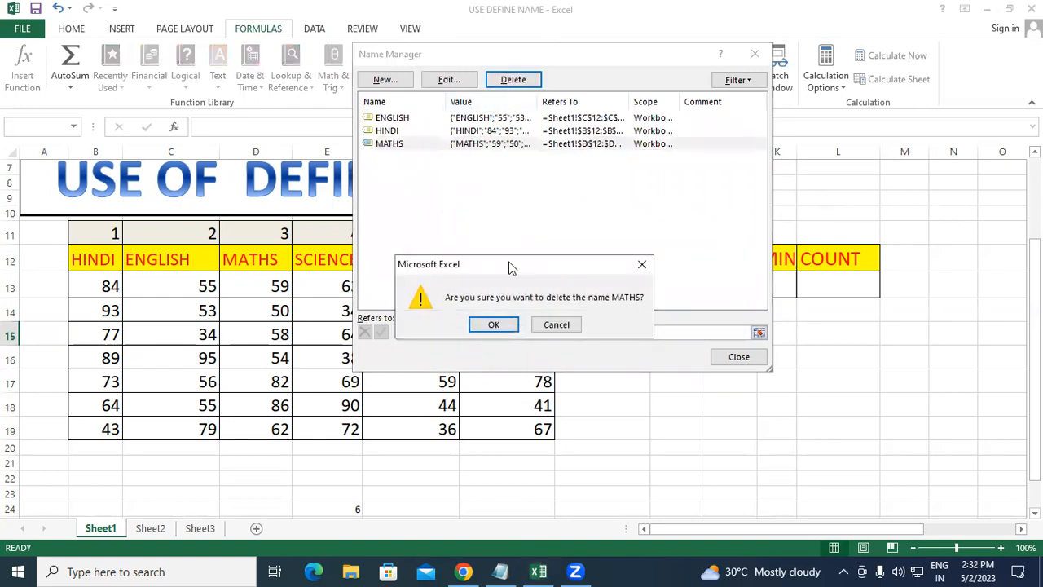
{"action": "left_click", "coordinate": [494, 325]}
{"action": "left_click", "coordinate": [444, 132]}
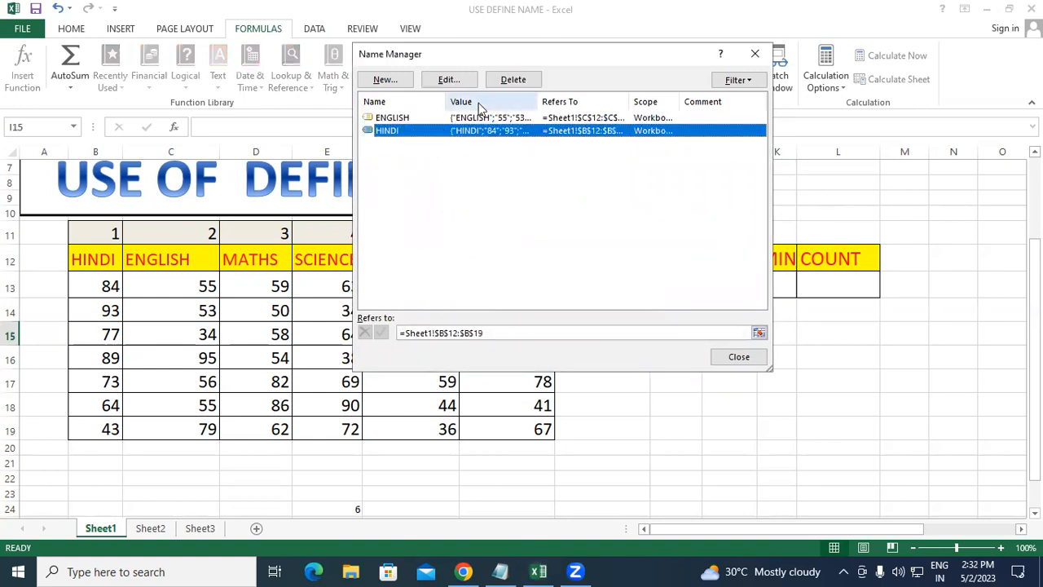
{"action": "left_click", "coordinate": [514, 80]}
{"action": "left_click", "coordinate": [501, 324]}
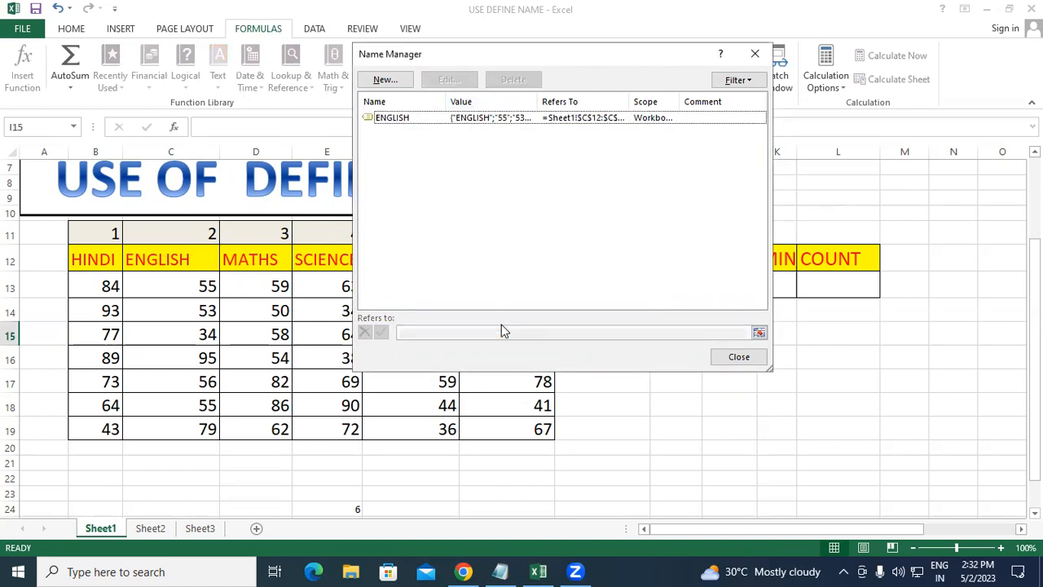
{"action": "left_click", "coordinate": [731, 357]}
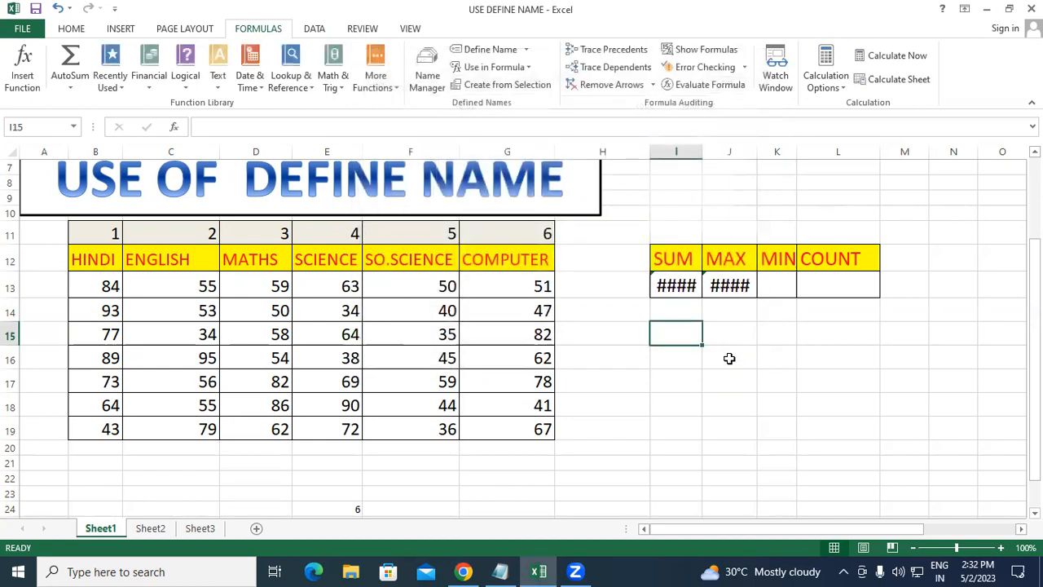
{"action": "left_click", "coordinate": [638, 450]}
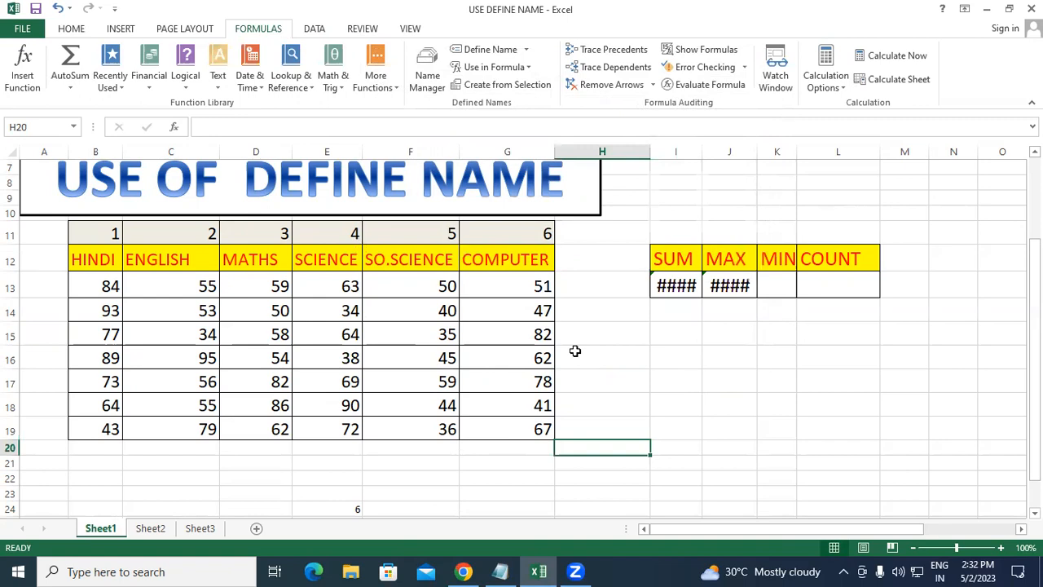
{"action": "left_click_drag", "start_coordinate": [72, 269], "coordinate": [90, 405]}
{"action": "left_click_drag", "start_coordinate": [176, 270], "coordinate": [192, 429]}
{"action": "left_click_drag", "start_coordinate": [249, 267], "coordinate": [268, 429]}
{"action": "left_click_drag", "start_coordinate": [320, 265], "coordinate": [332, 428]}
{"action": "left_click", "coordinate": [398, 314]}
{"action": "left_click_drag", "start_coordinate": [80, 263], "coordinate": [517, 421]}
{"action": "left_click", "coordinate": [692, 384]}
Step: Create names from the top row of the marks table B12:G19, replacing the existing ENGLISH definition
{"action": "left_click", "coordinate": [96, 259]}
{"action": "left_click_drag", "start_coordinate": [96, 259], "coordinate": [503, 426]}
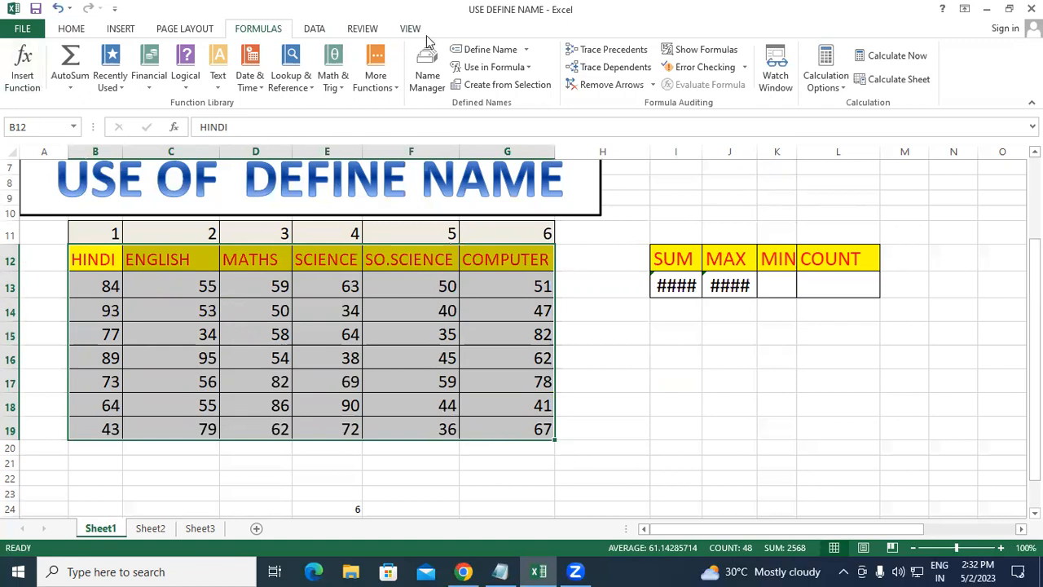
{"action": "left_click", "coordinate": [513, 86]}
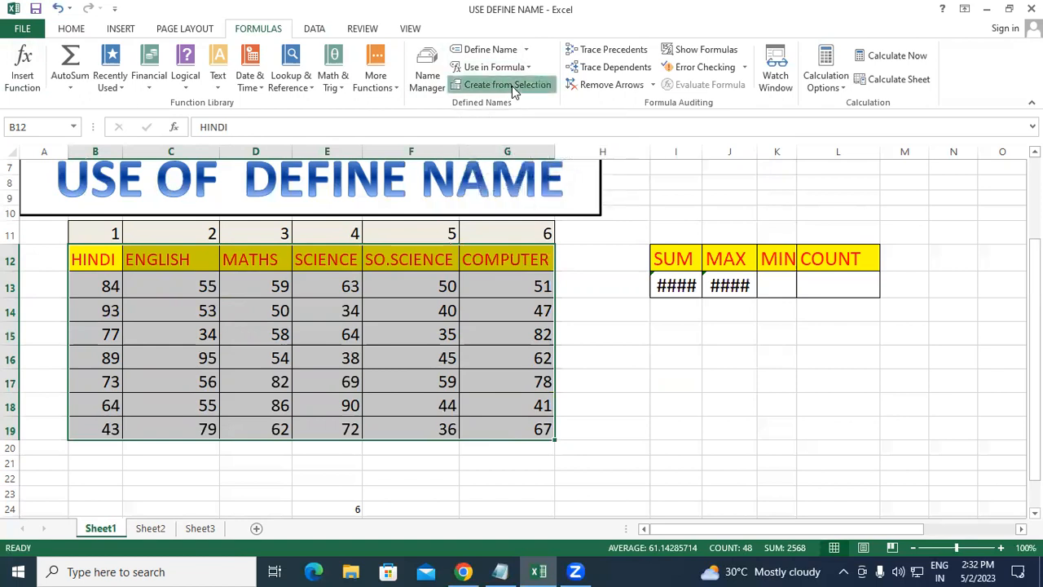
{"action": "left_click_drag", "start_coordinate": [519, 161], "coordinate": [612, 119]}
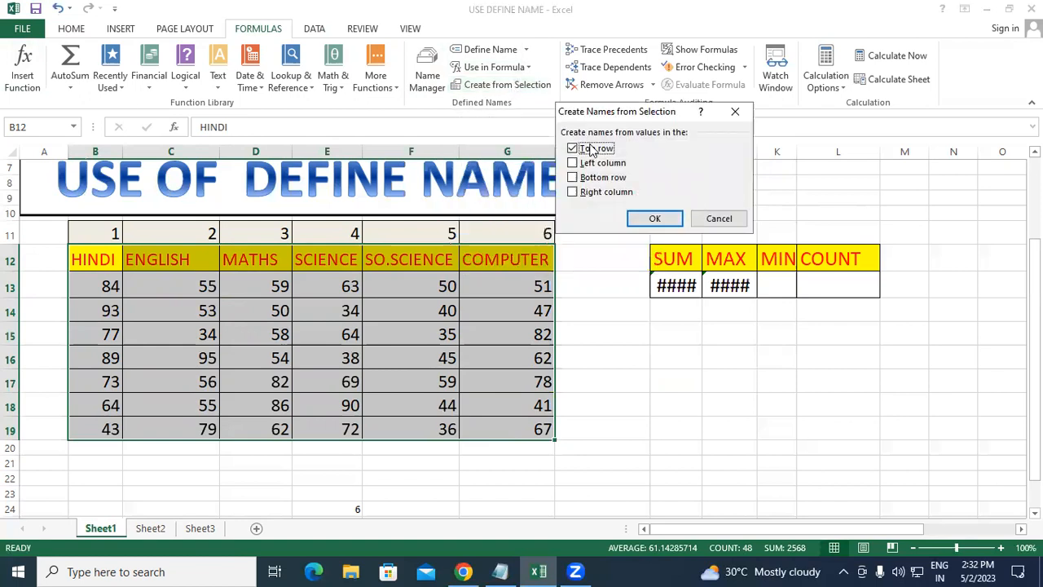
{"action": "left_click", "coordinate": [650, 224]}
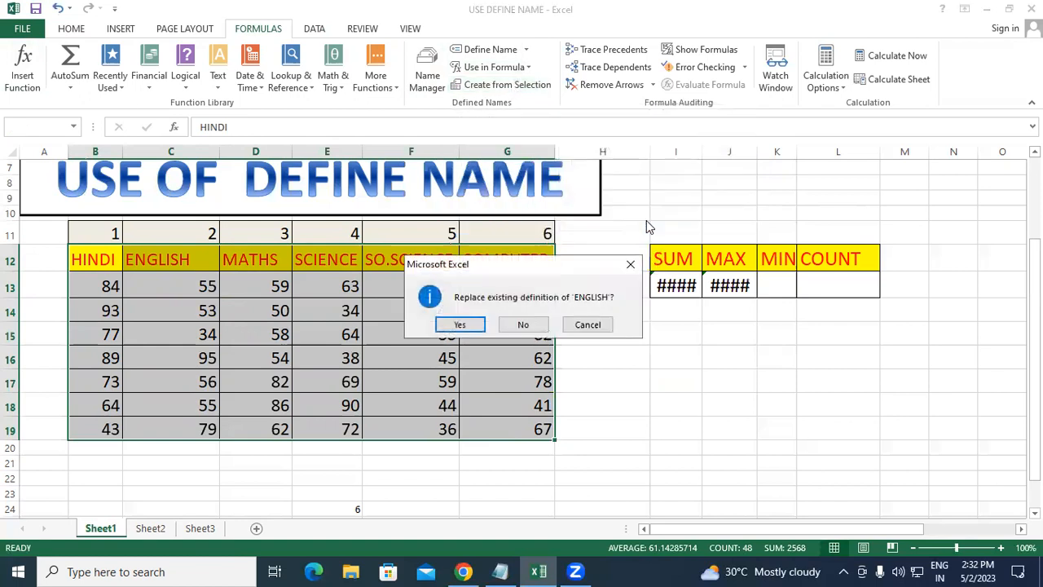
{"action": "left_click", "coordinate": [454, 322]}
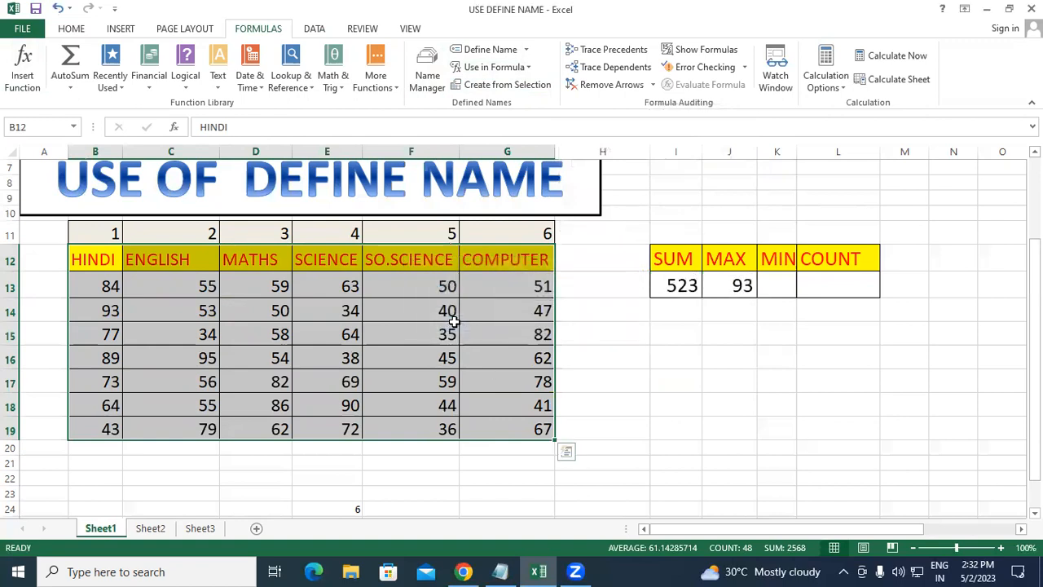
Step: Check the names created from the marks table in the list of names for formulas
{"action": "left_click", "coordinate": [574, 280]}
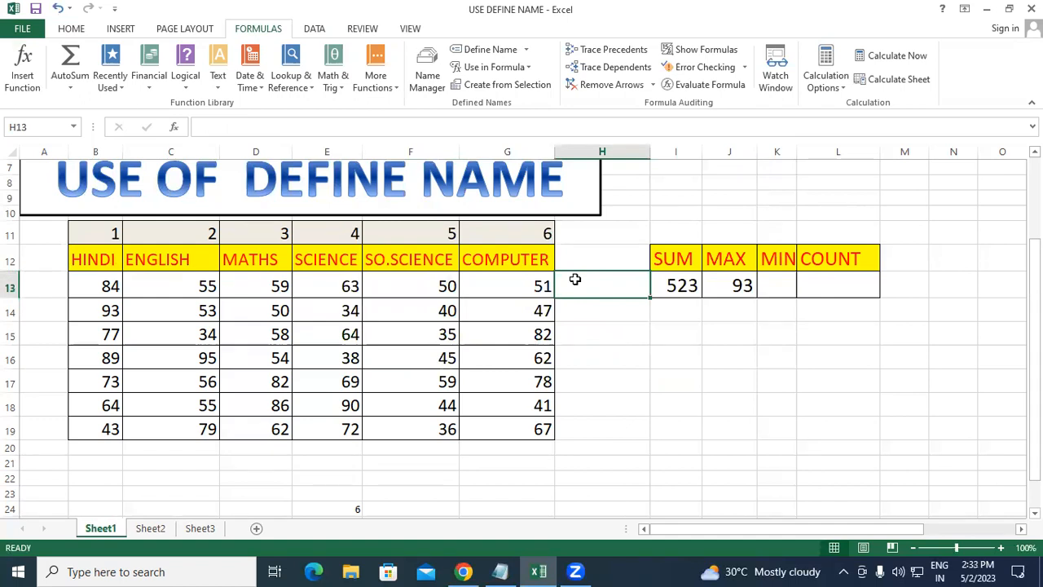
{"action": "left_click", "coordinate": [527, 69]}
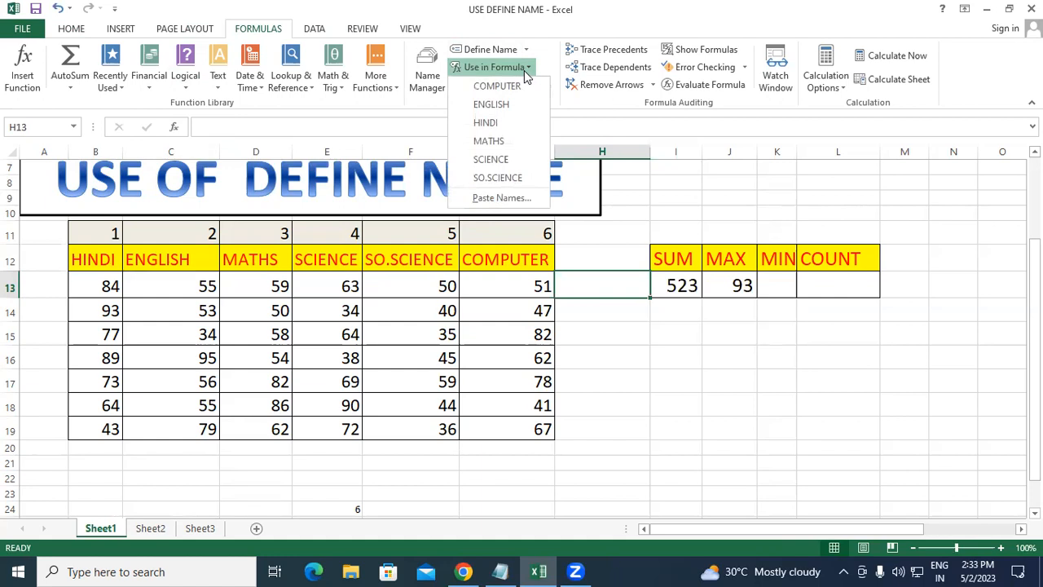
{"action": "left_click", "coordinate": [558, 291]}
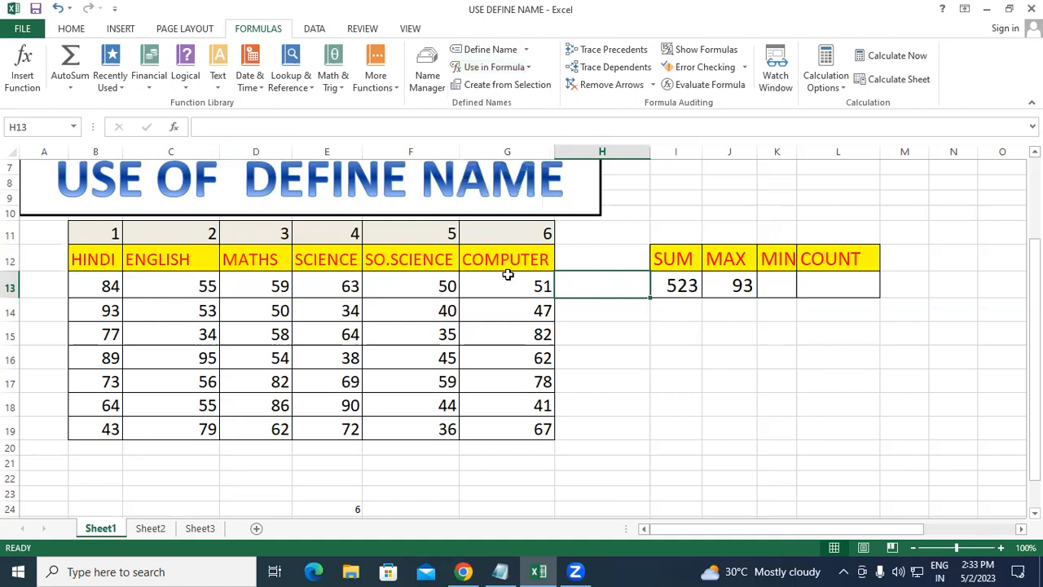
Step: Enter =sum(computer) in cell K16 to total the COMPUTER marks using the defined name
{"action": "left_click", "coordinate": [779, 357]}
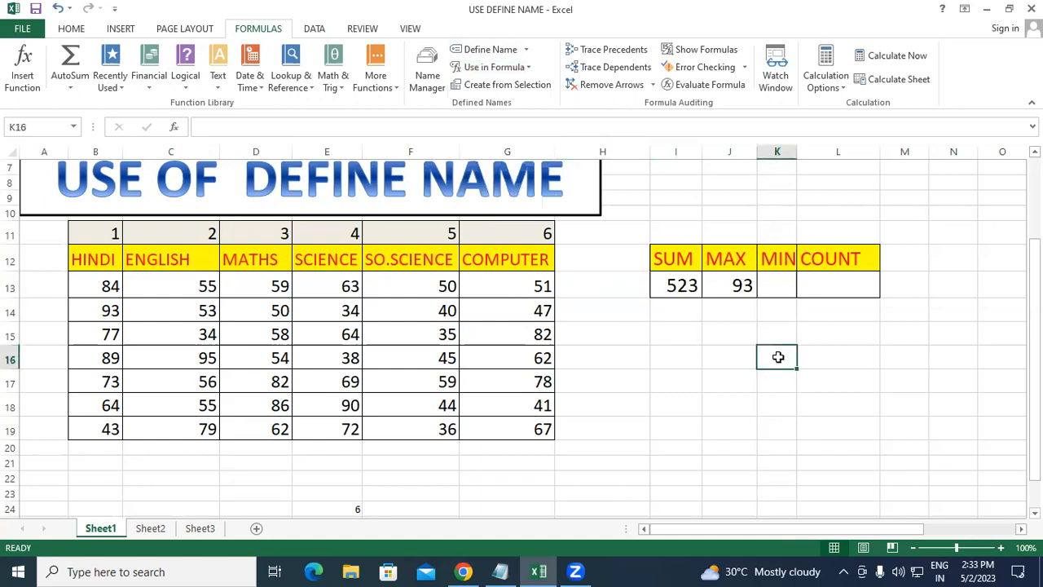
{"action": "type", "text": "="}
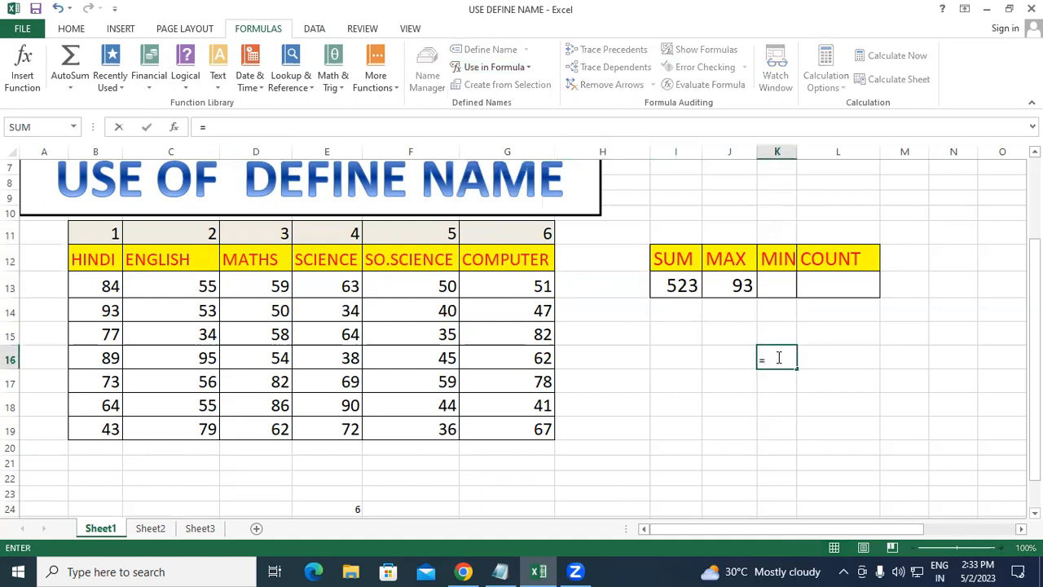
{"action": "type", "text": "sum("}
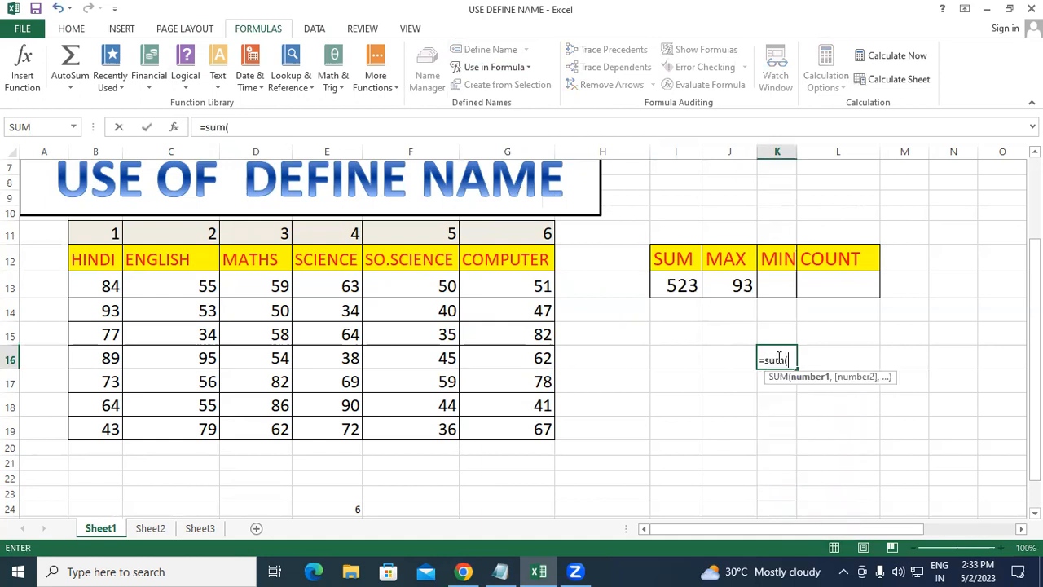
{"action": "type", "text": "computer"}
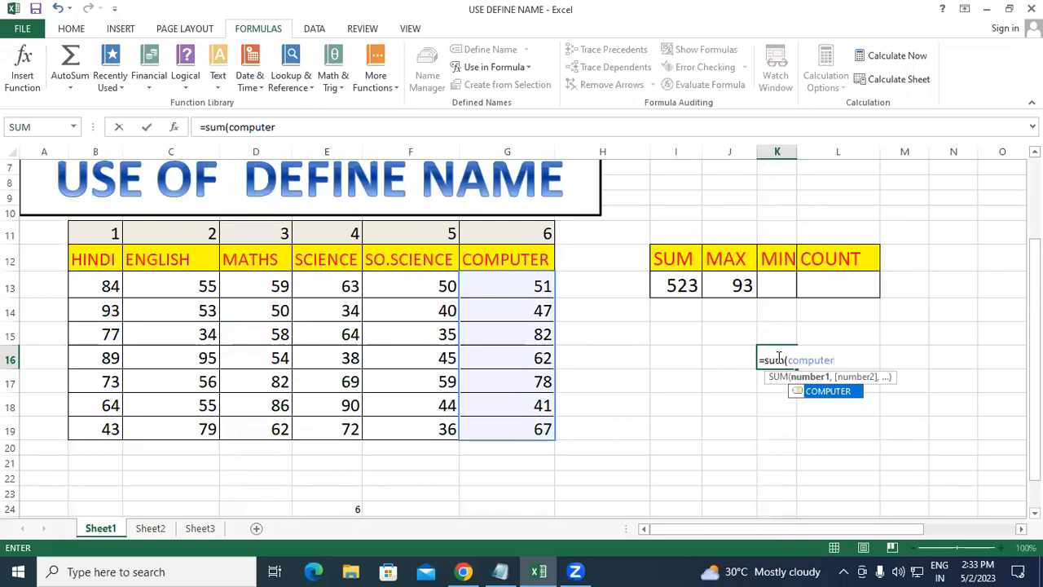
{"action": "type", "text": ")"}
{"action": "key", "text": "Return"}
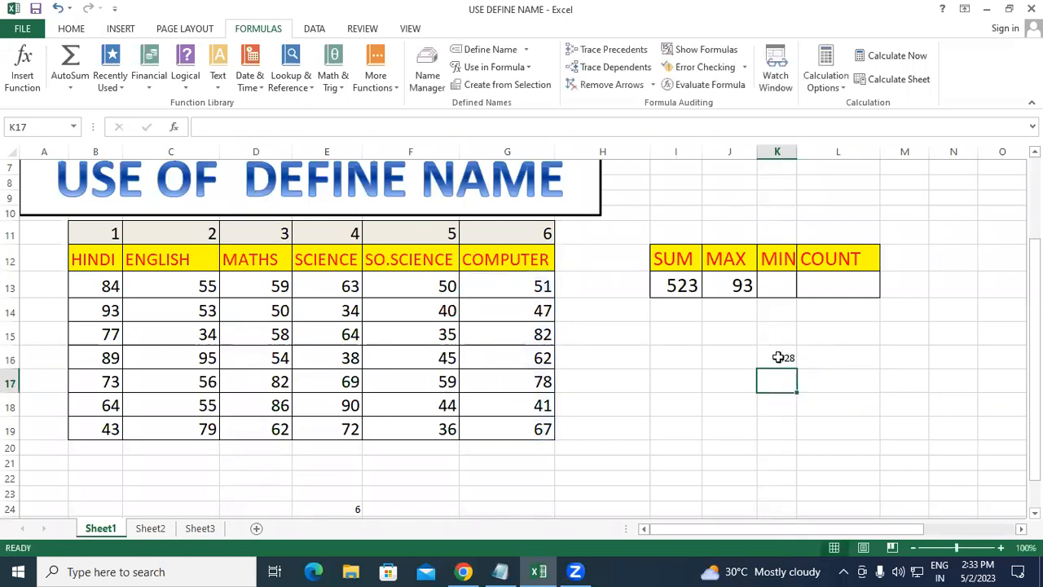
{"action": "left_click", "coordinate": [783, 356]}
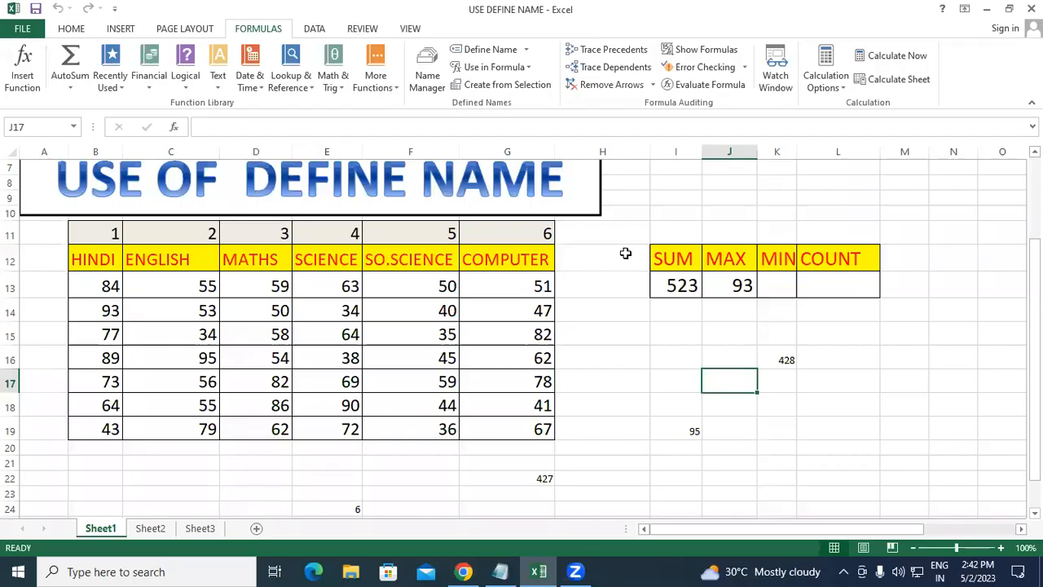
Step: Show the formulas in the cells of Sheet1 to inspect the named-range SUM and MAX formulas, and switch back to values
{"action": "left_click", "coordinate": [617, 357]}
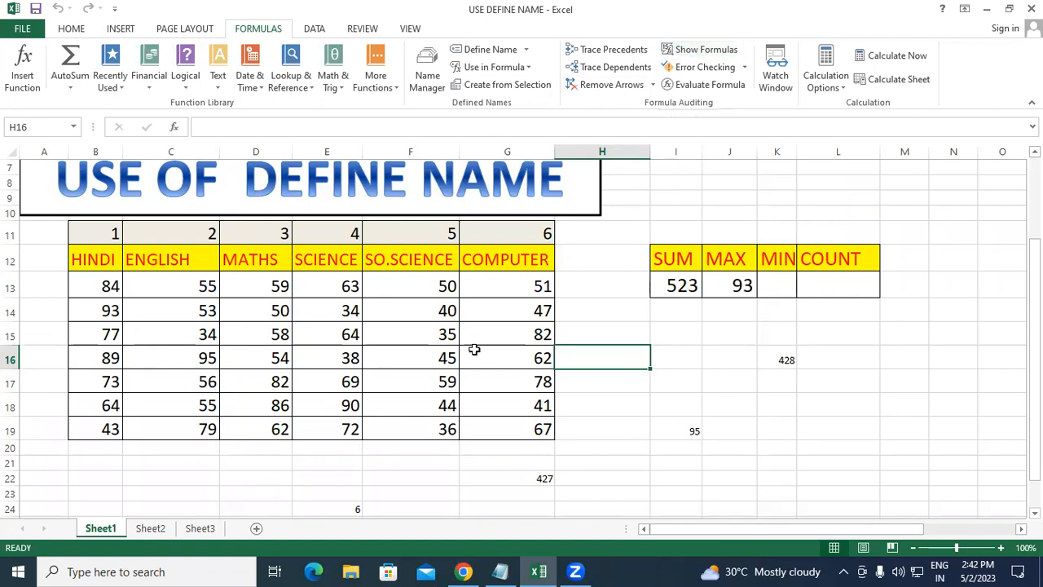
{"action": "left_click", "coordinate": [737, 47]}
{"action": "left_click_drag", "start_coordinate": [740, 529], "coordinate": [828, 527]}
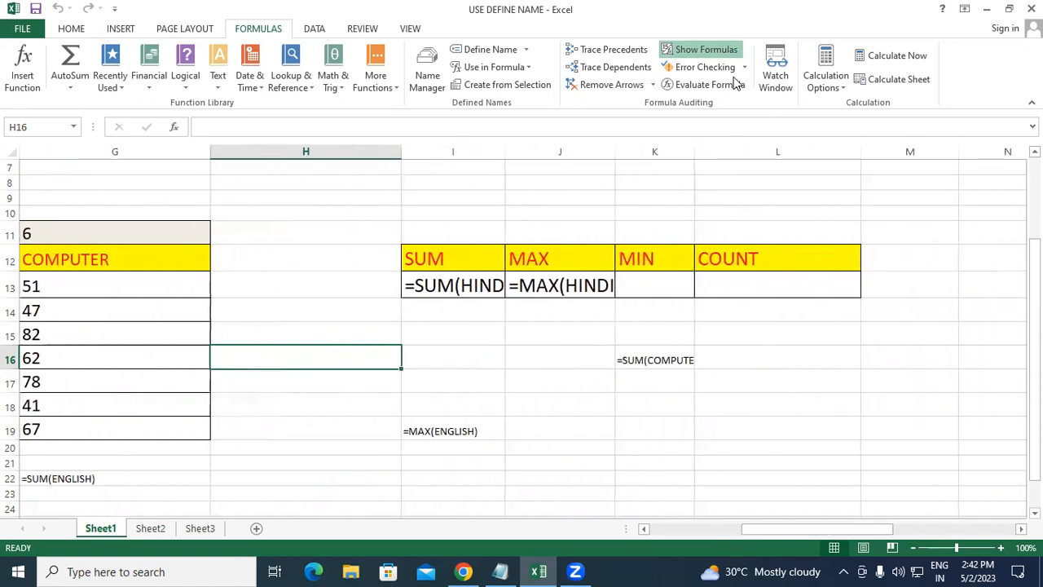
{"action": "left_click", "coordinate": [691, 53]}
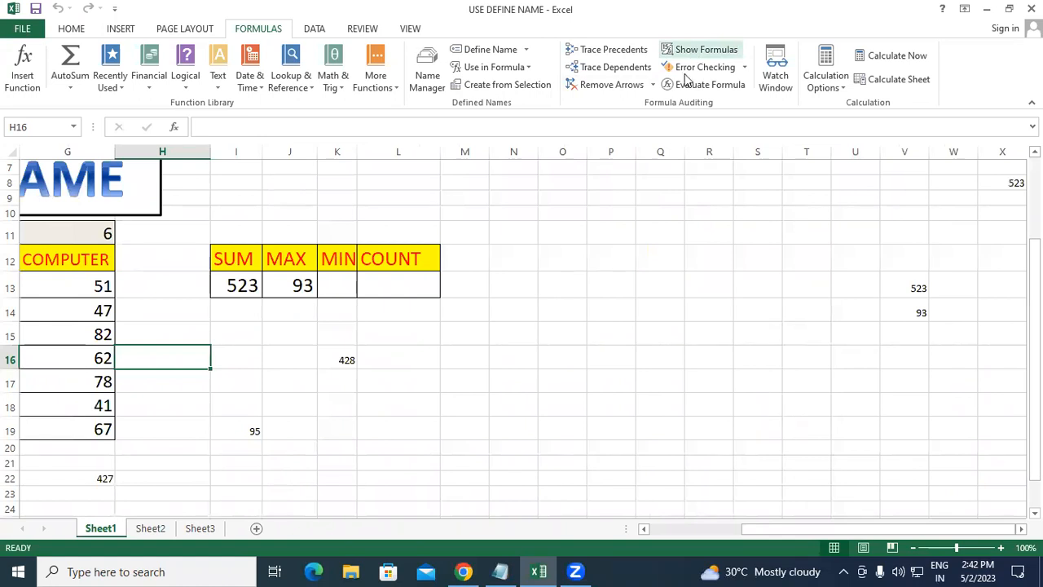
{"action": "left_click", "coordinate": [611, 334]}
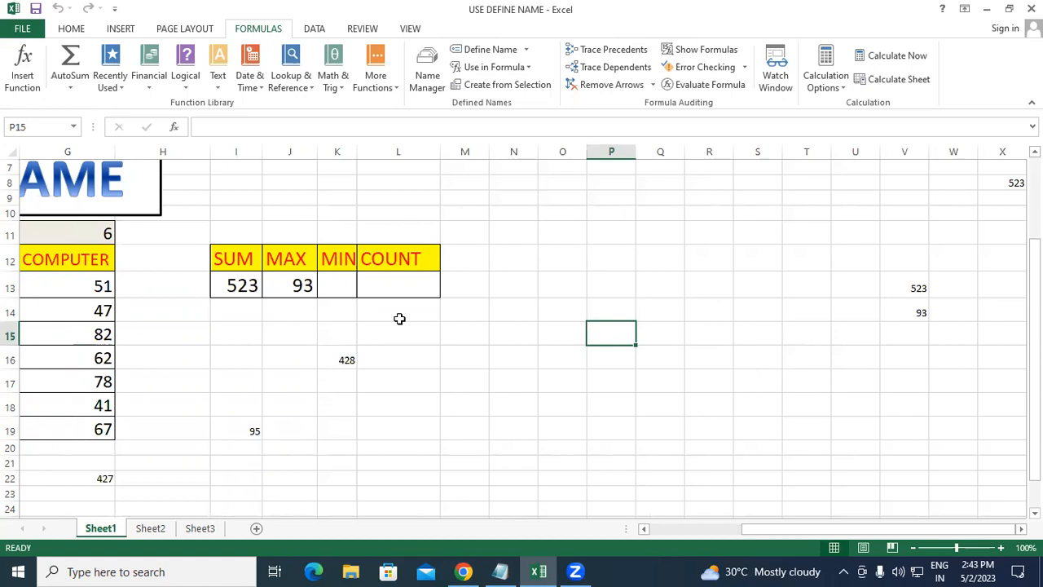
Step: Run error checking on Sheet1 and dismiss the completion notice
{"action": "left_click_drag", "start_coordinate": [800, 533], "coordinate": [724, 530]}
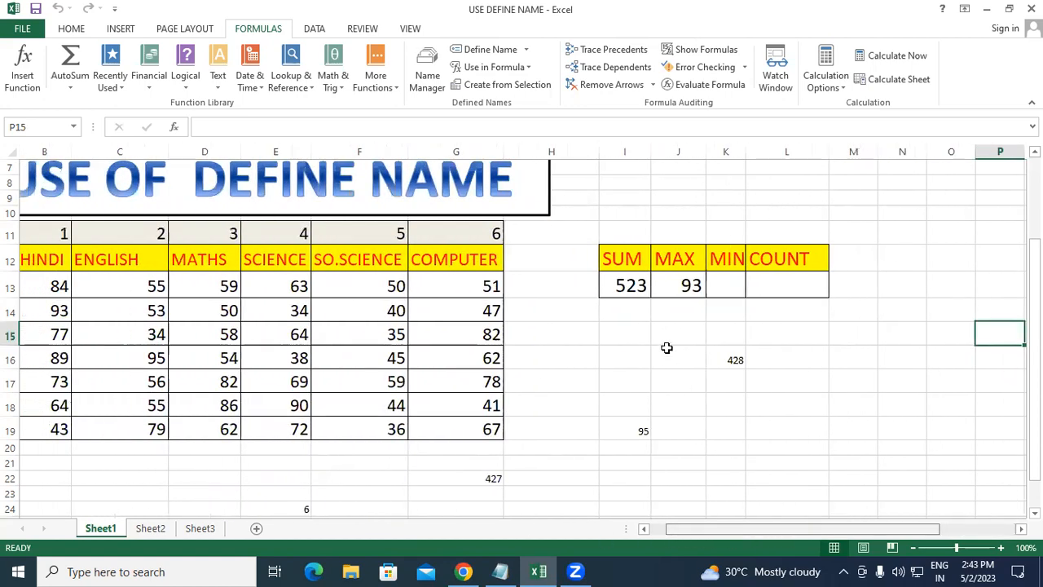
{"action": "left_click", "coordinate": [624, 285]}
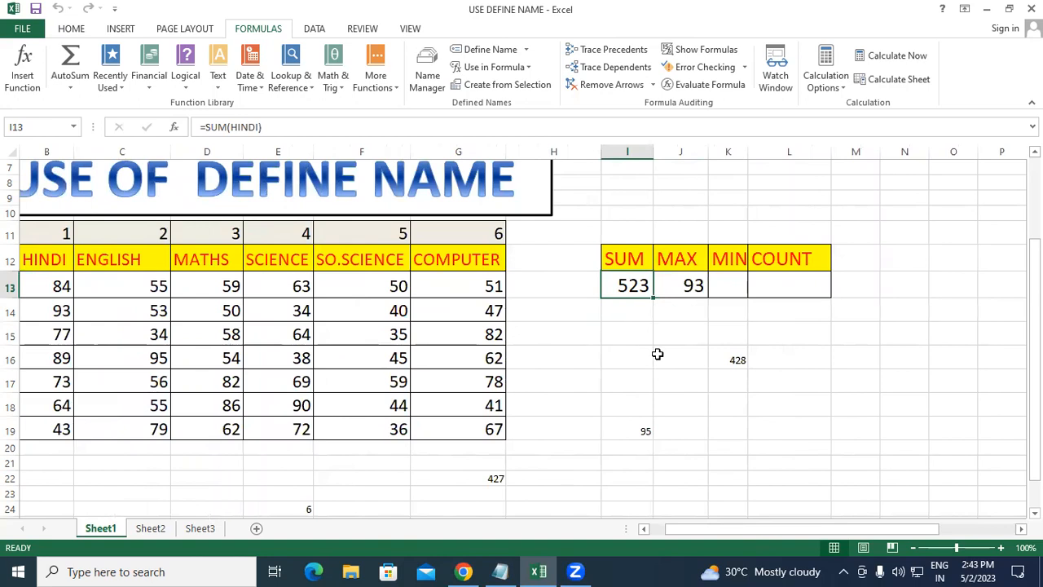
{"action": "left_click", "coordinate": [660, 357]}
{"action": "left_click", "coordinate": [706, 70]}
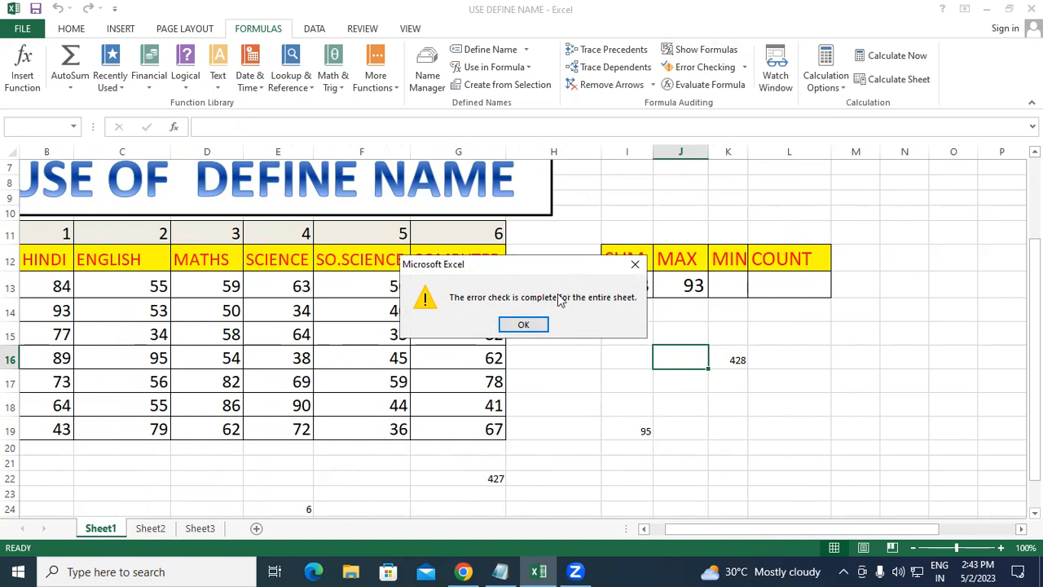
{"action": "left_click", "coordinate": [635, 264]}
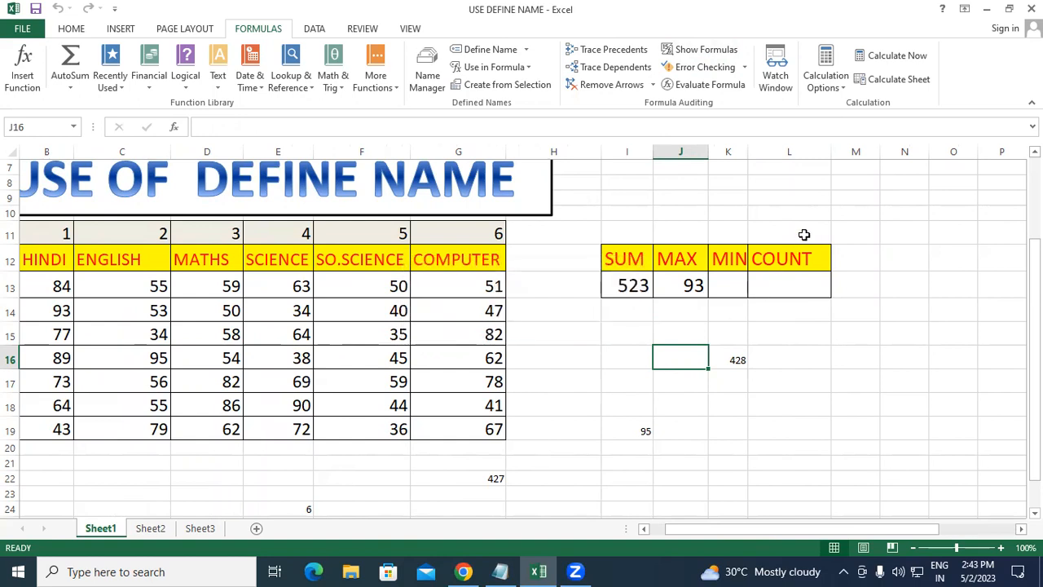
Step: Enter =sum(M14) in cell L16, referring to an empty cell
{"action": "left_click", "coordinate": [791, 214]}
{"action": "left_click", "coordinate": [781, 352]}
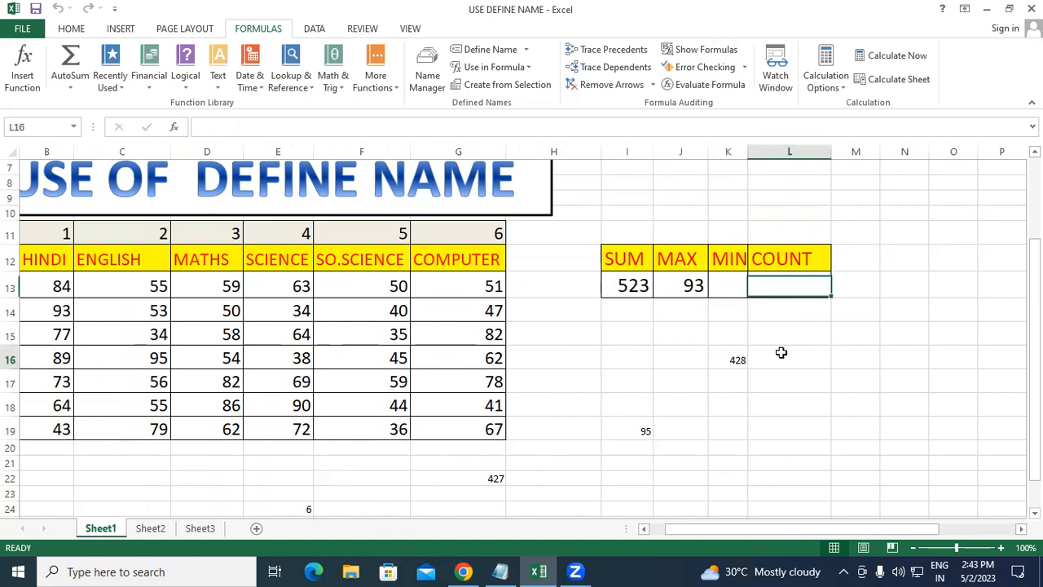
{"action": "type", "text": "="}
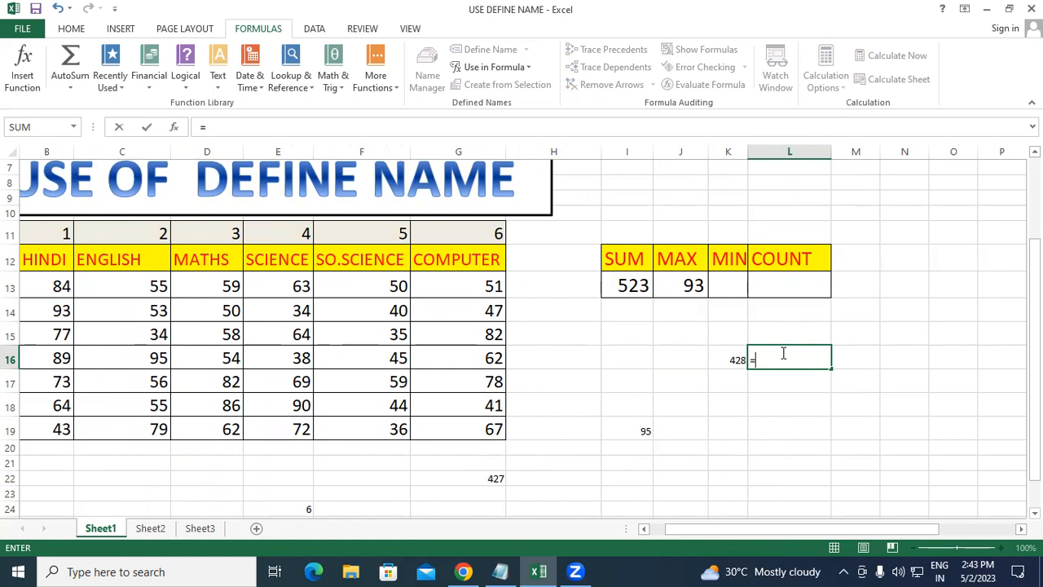
{"action": "type", "text": "sum"}
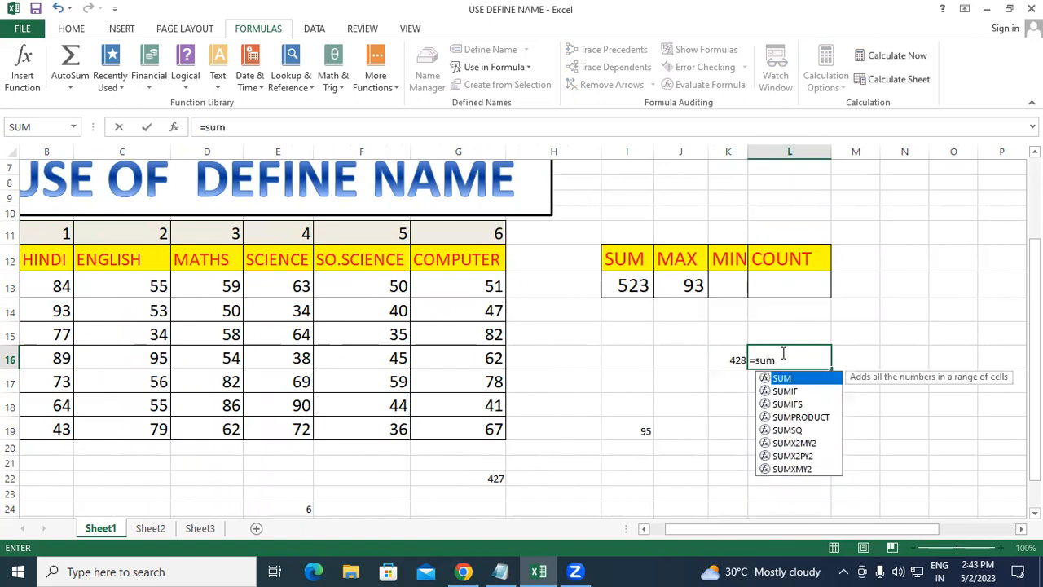
{"action": "type", "text": "("}
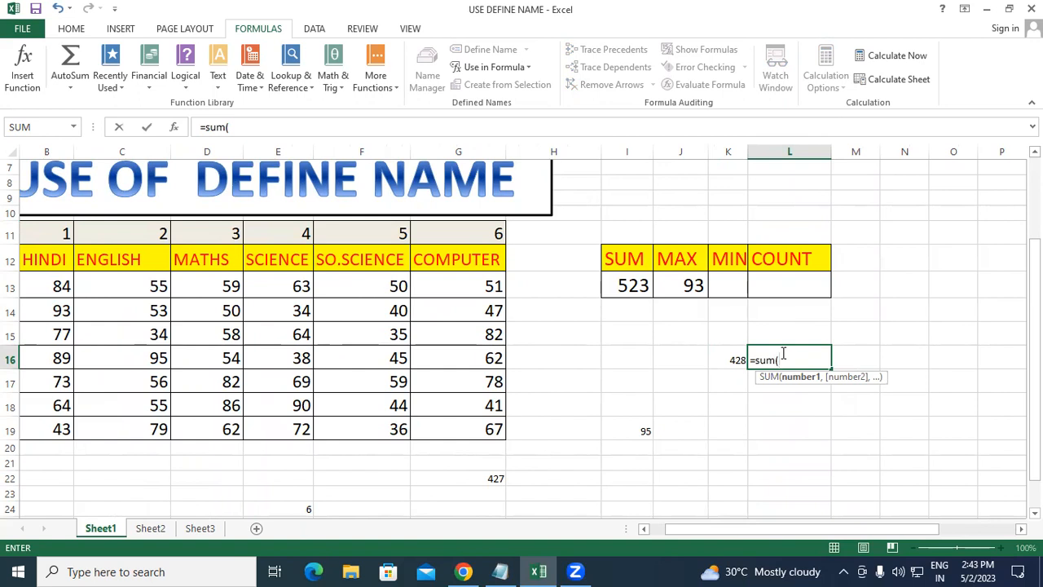
{"action": "left_click", "coordinate": [856, 314]}
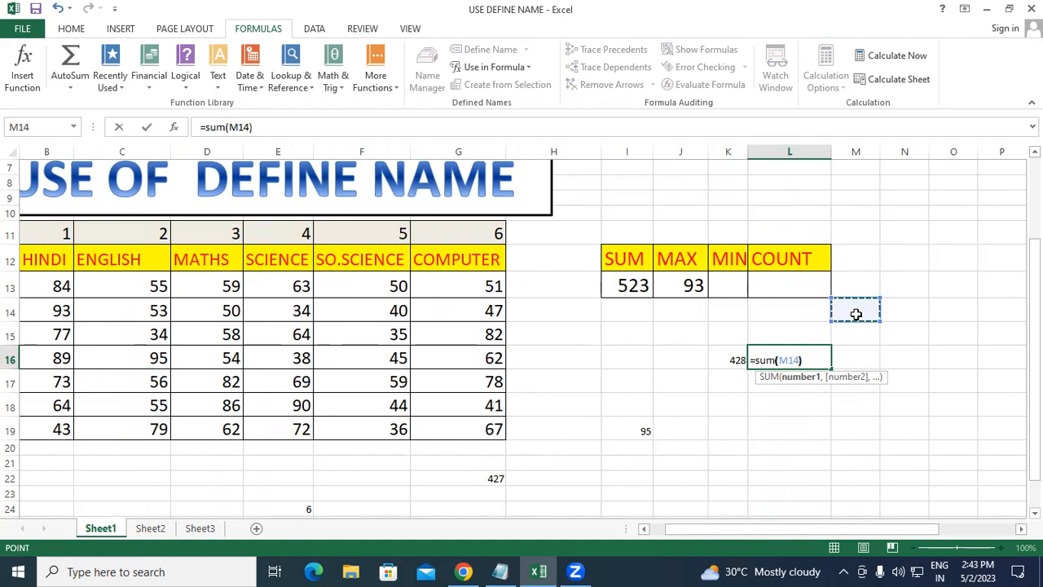
{"action": "key", "text": "Return"}
Step: Change the formula in cell L16 to =SUM(M14,)
{"action": "left_click", "coordinate": [791, 364]}
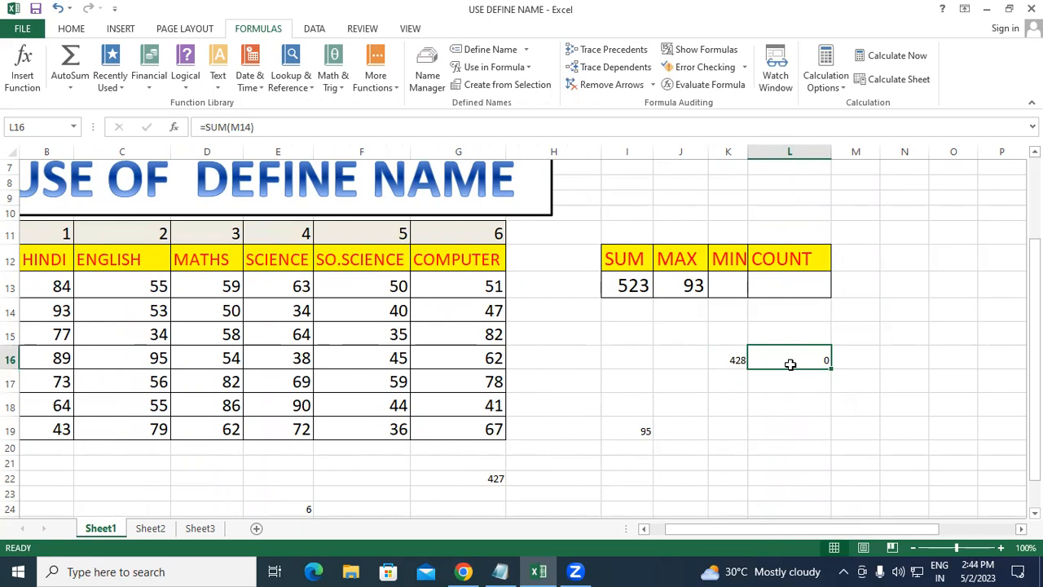
{"action": "double_click", "coordinate": [790, 365]}
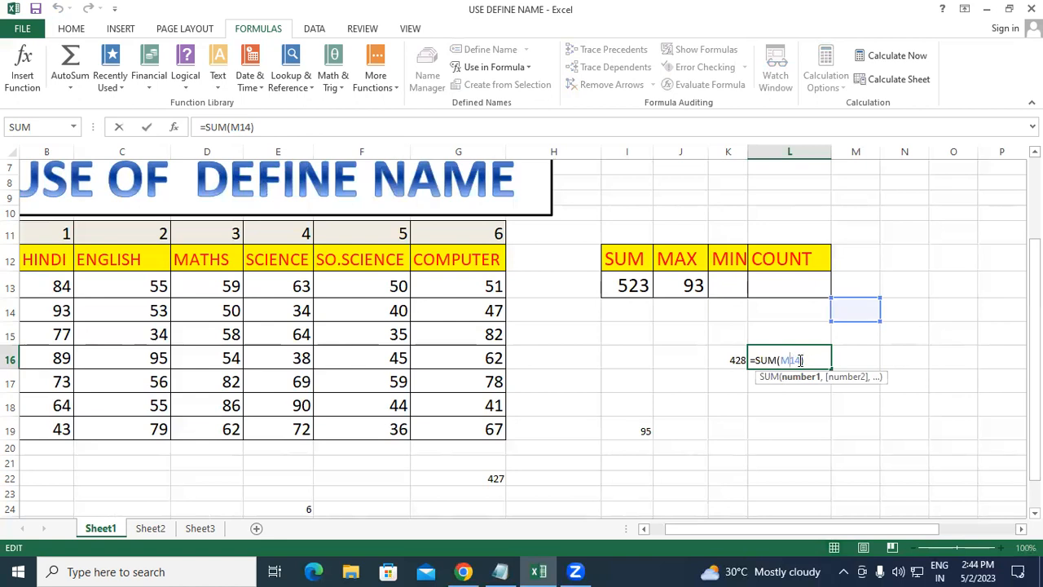
{"action": "type", "text": ","}
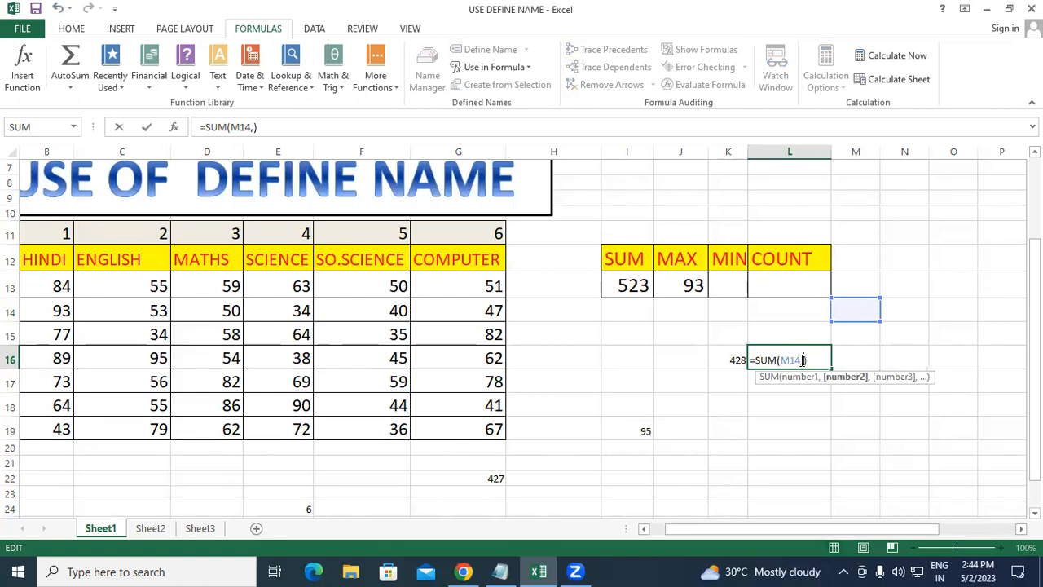
{"action": "key", "text": "Return"}
Step: Run error checking on the sheet again to test the formula in L16, and dismiss the notice
{"action": "left_click", "coordinate": [800, 359]}
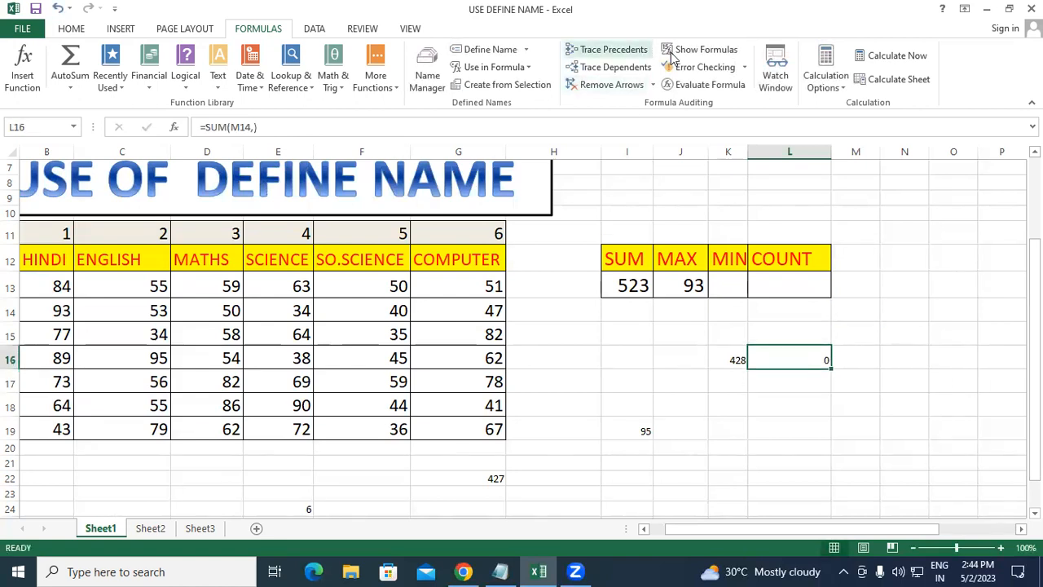
{"action": "left_click", "coordinate": [698, 67]}
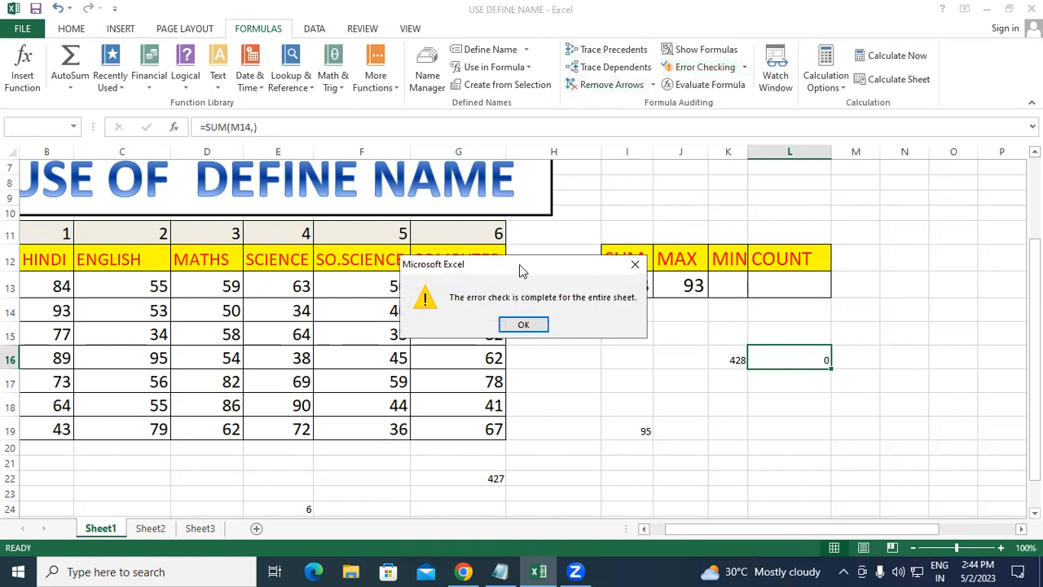
{"action": "left_click_drag", "start_coordinate": [517, 269], "coordinate": [584, 161]}
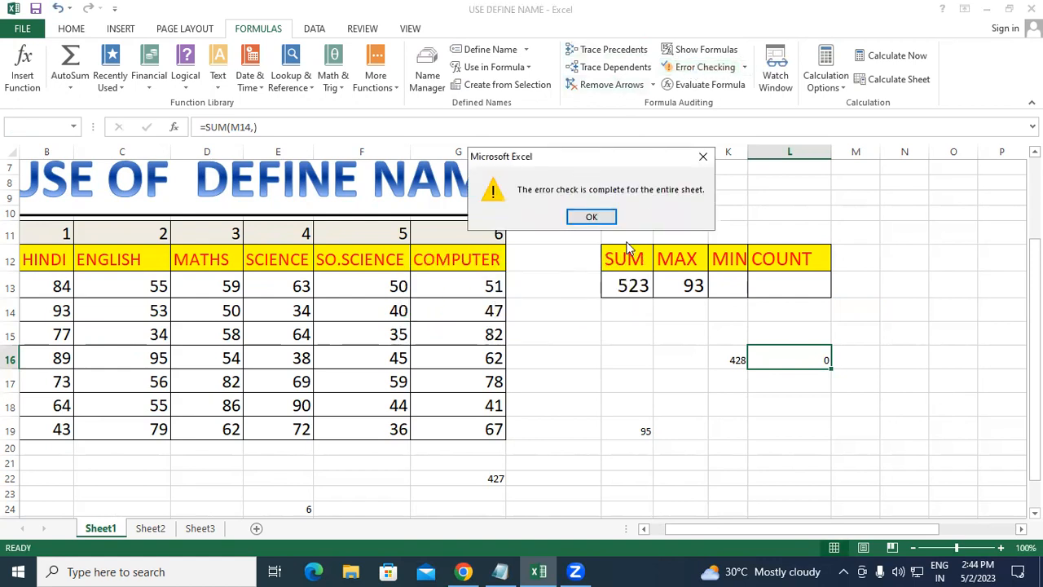
{"action": "left_click", "coordinate": [702, 156]}
Step: Clear the contents of the range I16:L19 below the summary table
{"action": "left_click", "coordinate": [641, 431]}
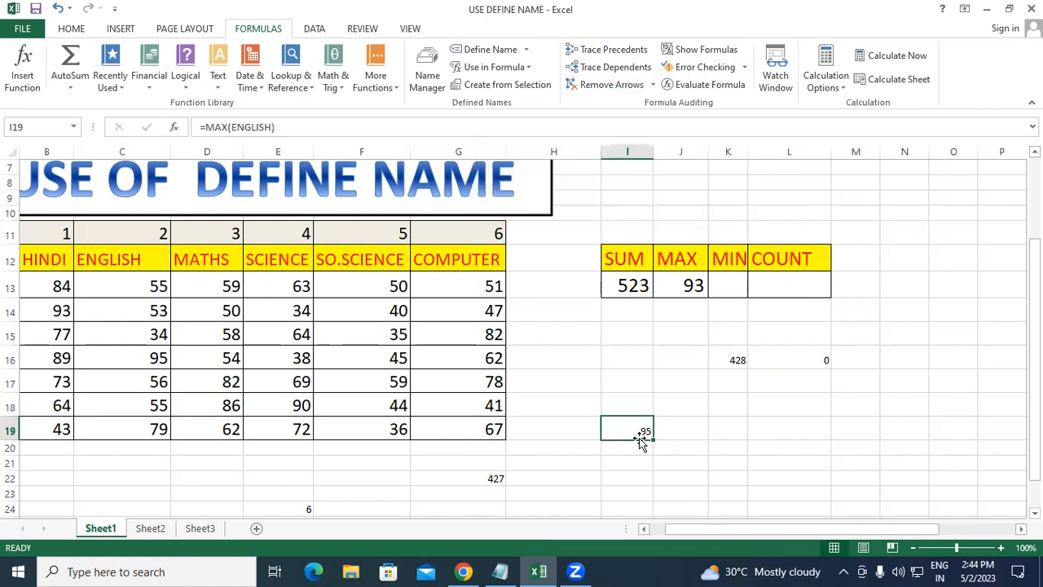
{"action": "left_click_drag", "start_coordinate": [648, 352], "coordinate": [799, 436]}
{"action": "key", "text": "Delete"}
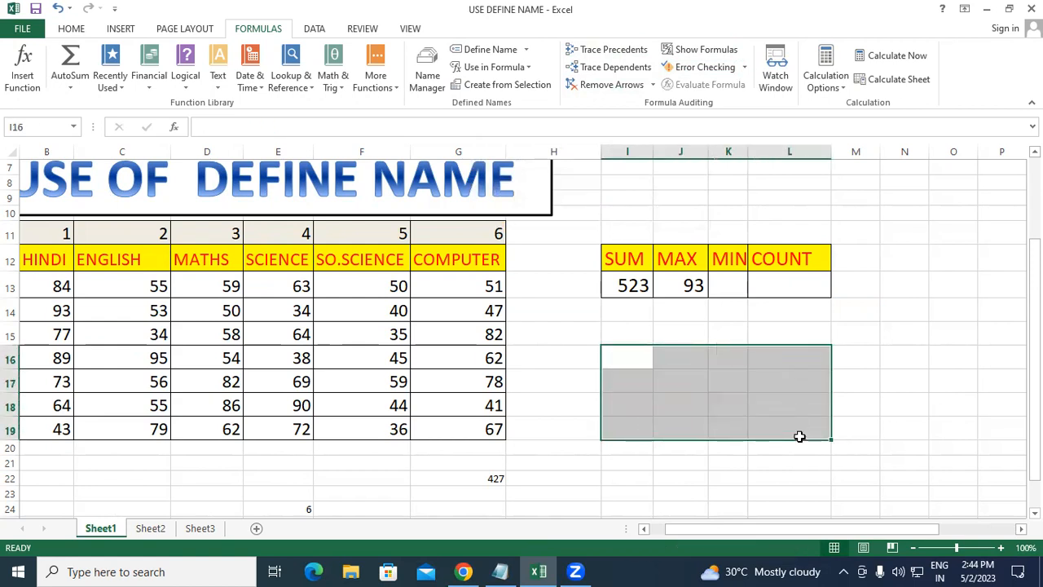
{"action": "left_click", "coordinate": [572, 335]}
Step: Enter =RANDBETWEEN(20,10) in cell I15 as a deliberately faulty formula
{"action": "left_click", "coordinate": [621, 331]}
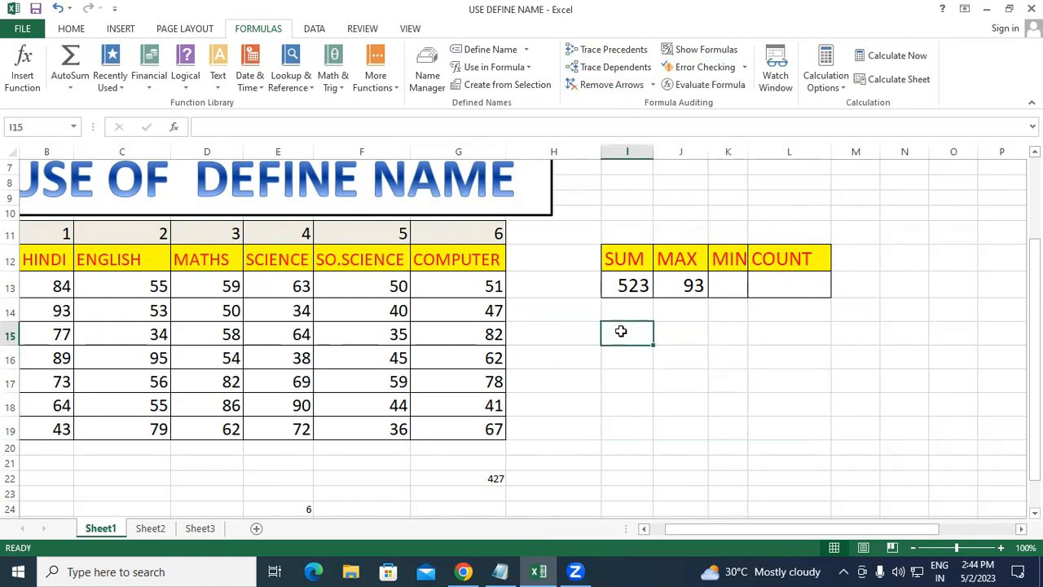
{"action": "type", "text": "=ran"}
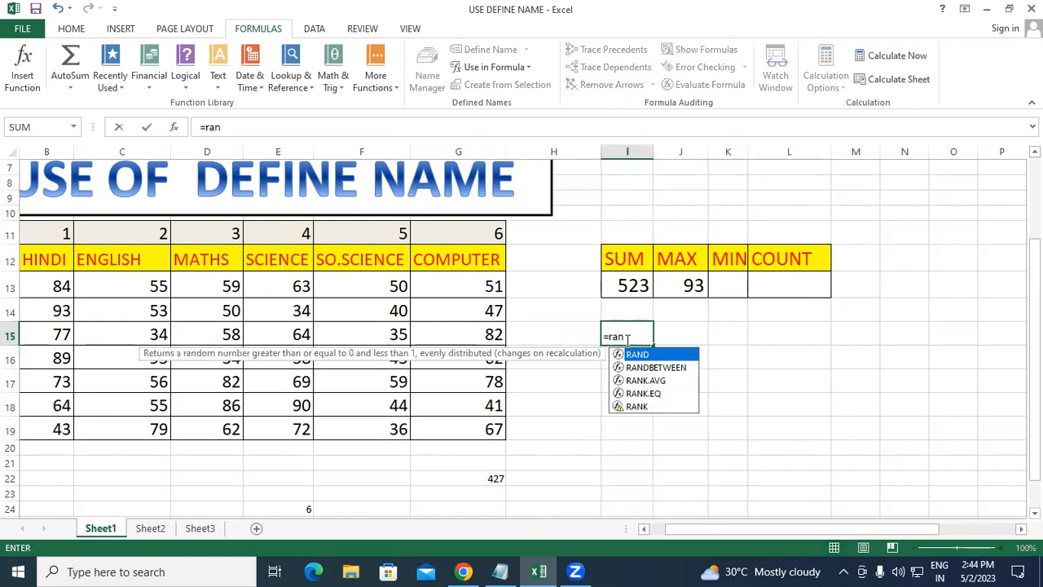
{"action": "left_click", "coordinate": [646, 372]}
{"action": "double_click", "coordinate": [646, 369]}
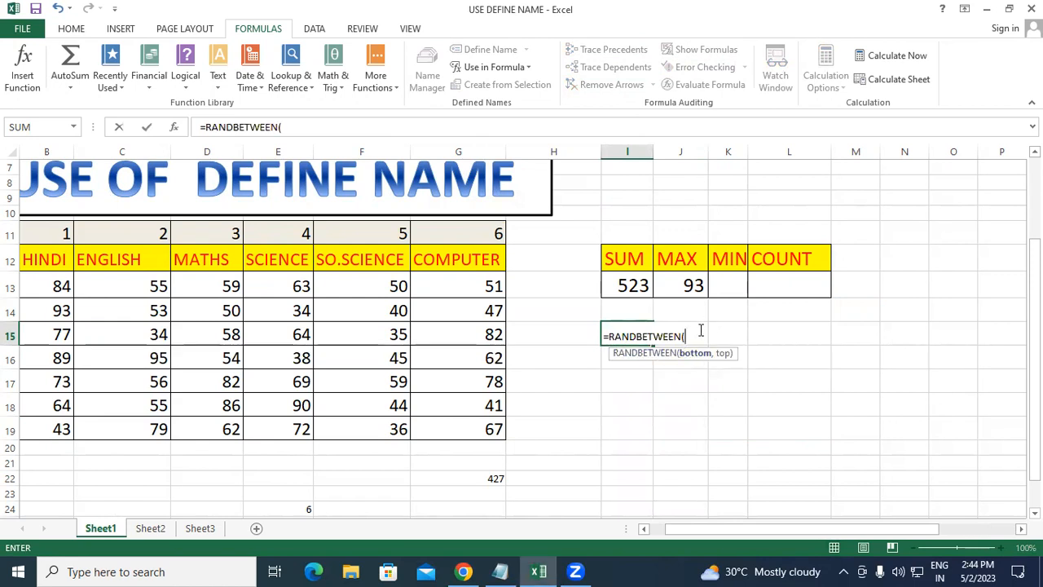
{"action": "type", "text": "20,"}
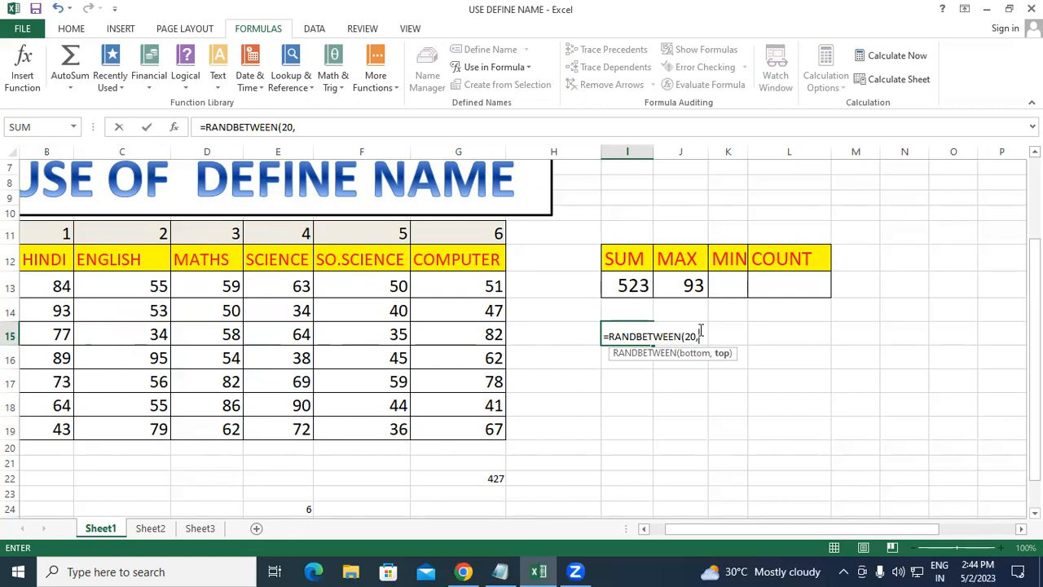
{"action": "type", "text": "10)"}
{"action": "key", "text": "Return"}
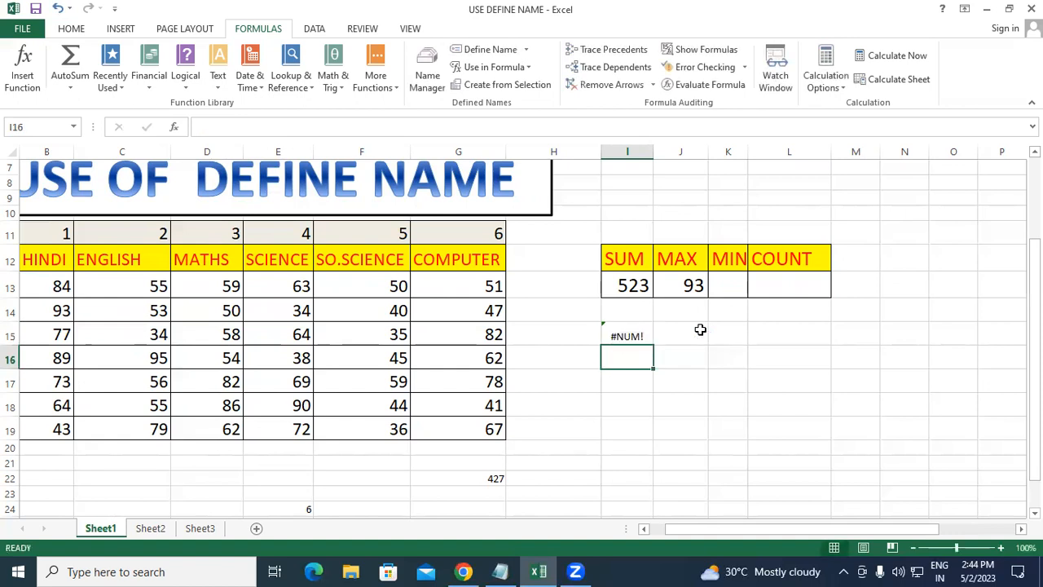
Step: Run error checking on the sheet and examine the number error reported for cell I15
{"action": "left_click", "coordinate": [626, 336]}
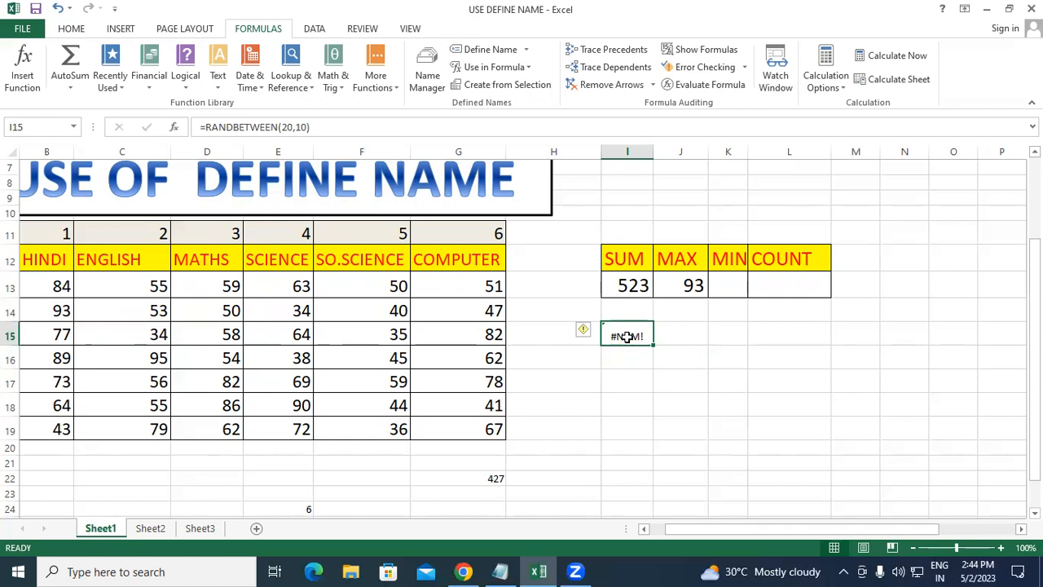
{"action": "left_click", "coordinate": [874, 201]}
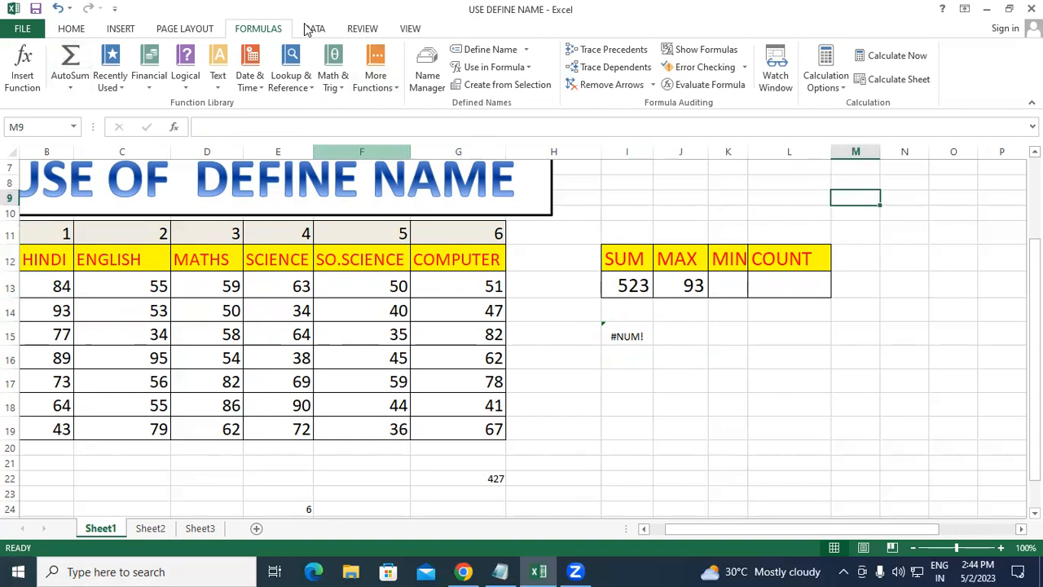
{"action": "left_click", "coordinate": [701, 67]}
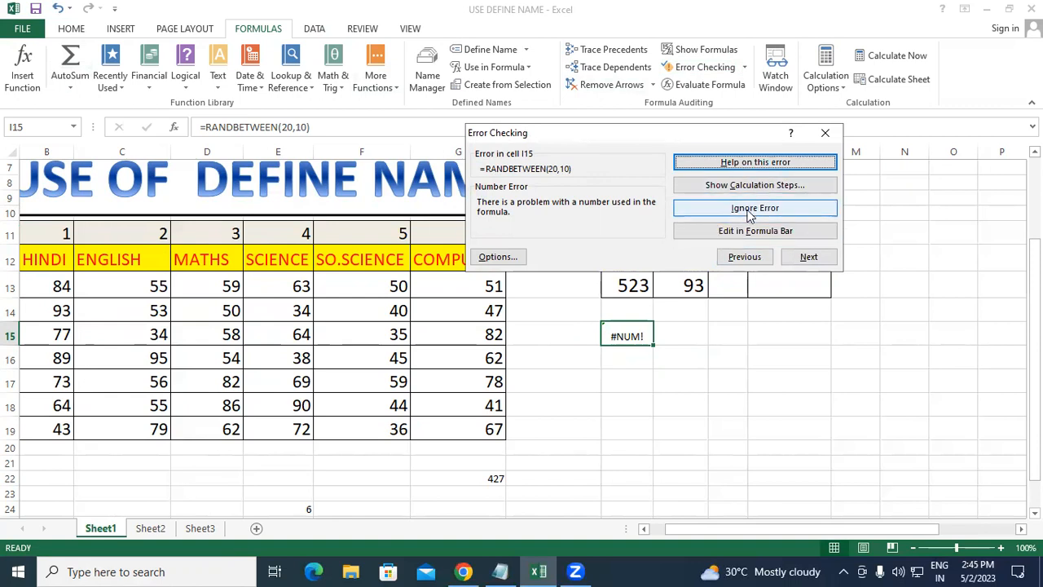
{"action": "left_click", "coordinate": [727, 226]}
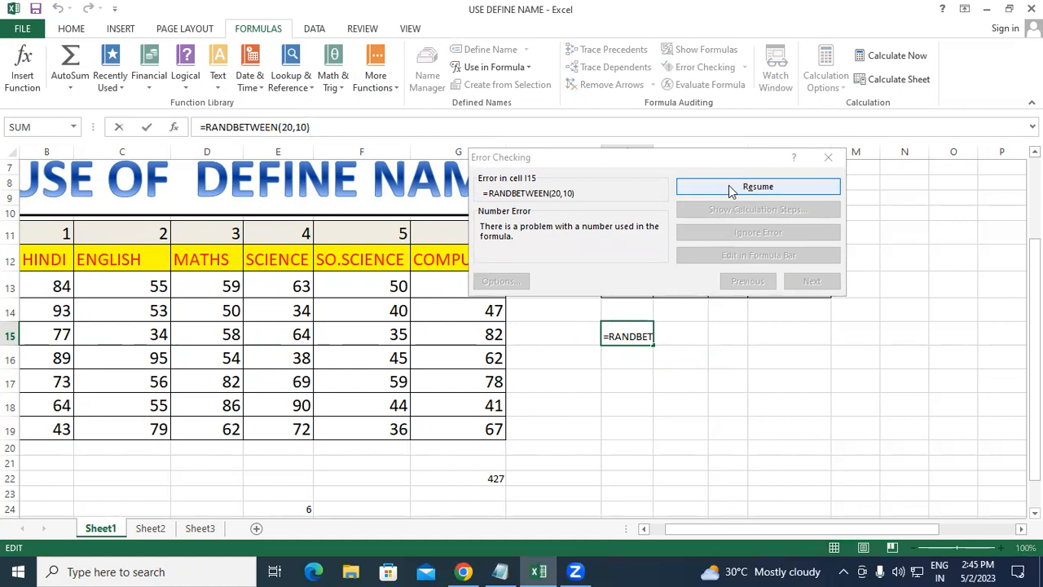
{"action": "left_click", "coordinate": [728, 186]}
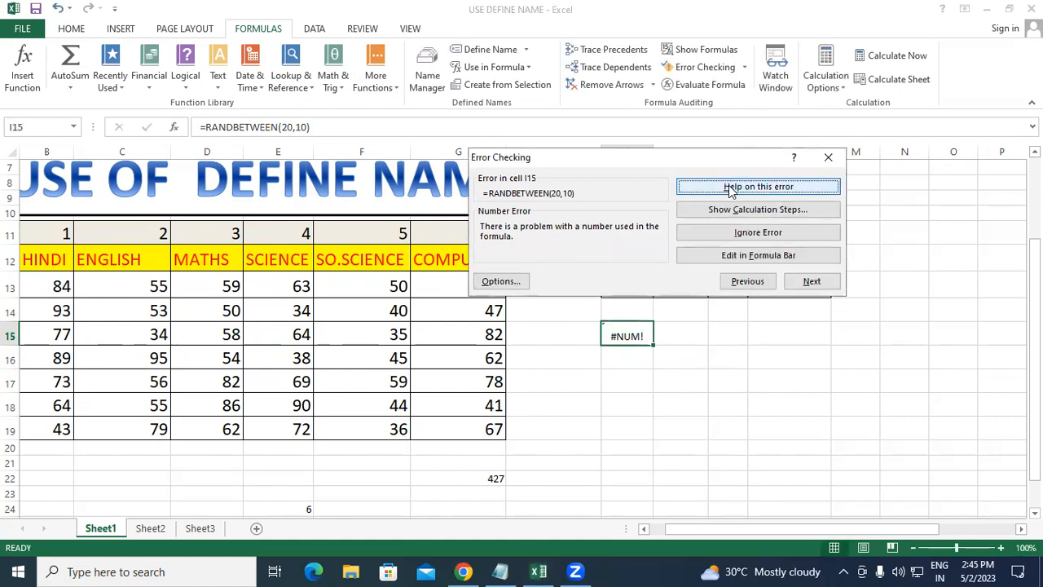
Step: Correct the I15 formula to =RANDBETWEEN(1,10) from within the error check, and finish the check
{"action": "left_click", "coordinate": [759, 256]}
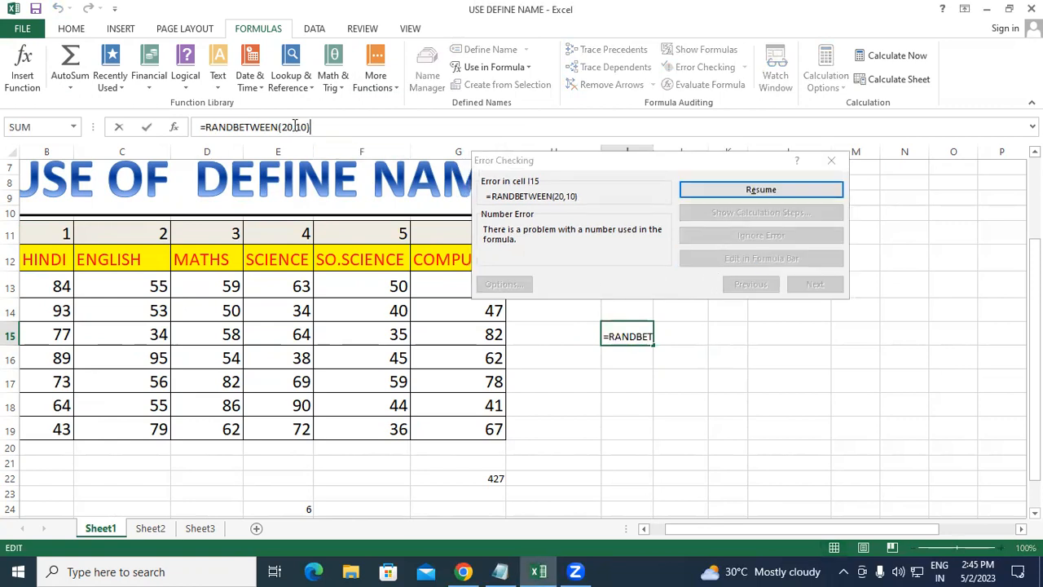
{"action": "left_click_drag", "start_coordinate": [293, 127], "coordinate": [282, 127]}
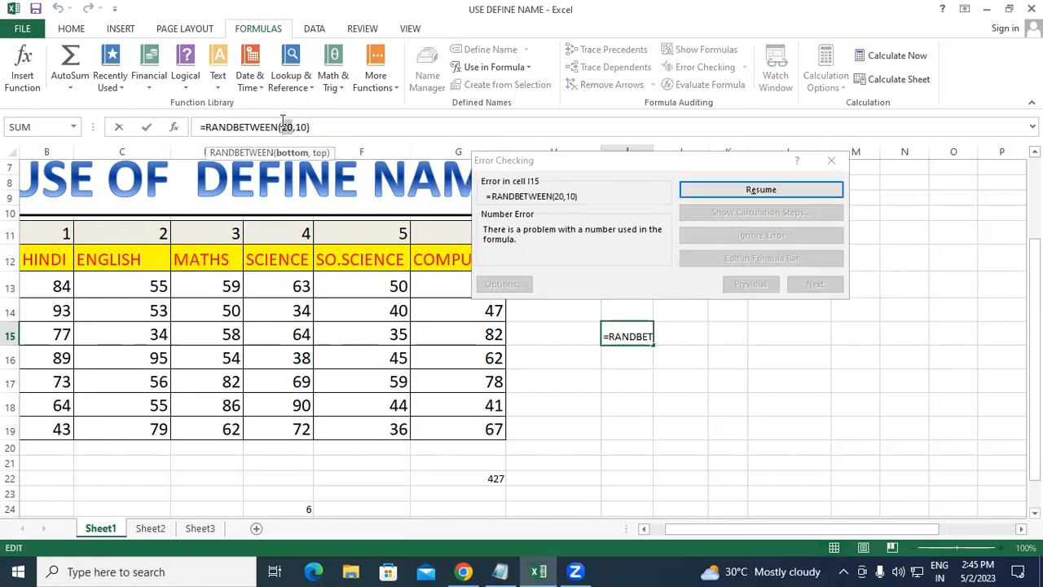
{"action": "type", "text": "1"}
{"action": "key", "text": "Return"}
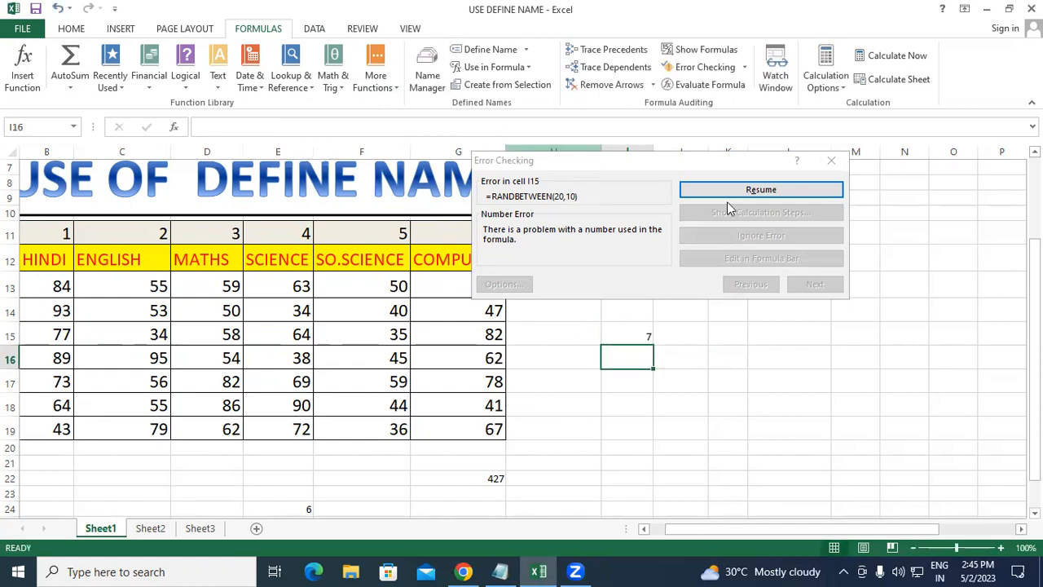
{"action": "left_click", "coordinate": [736, 191]}
{"action": "left_click", "coordinate": [531, 324]}
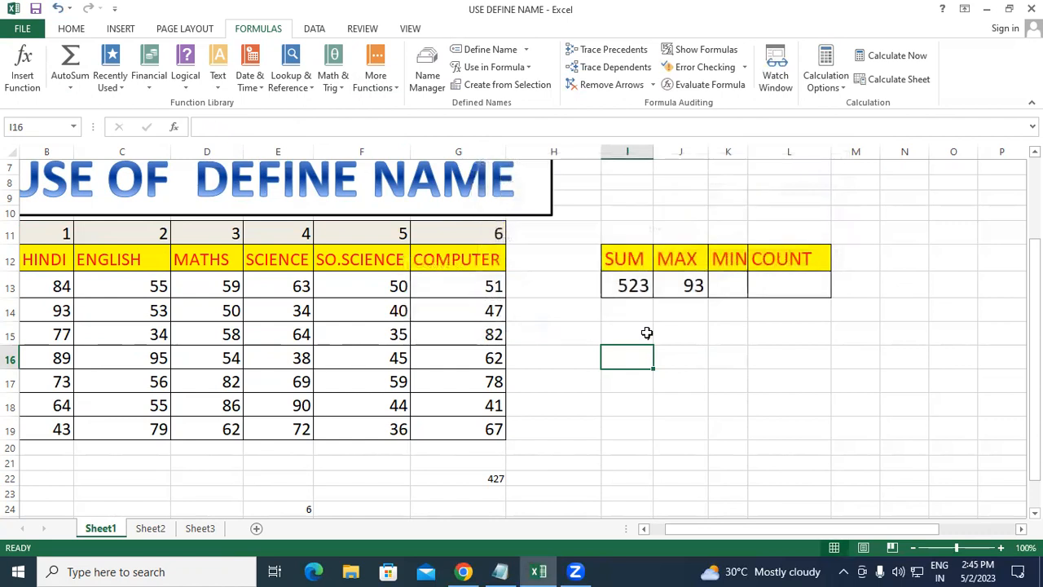
Step: Evaluate the =SUM(HINDI) formula in cell I13 step by step through to its result, and close the evaluation
{"action": "left_click", "coordinate": [646, 332]}
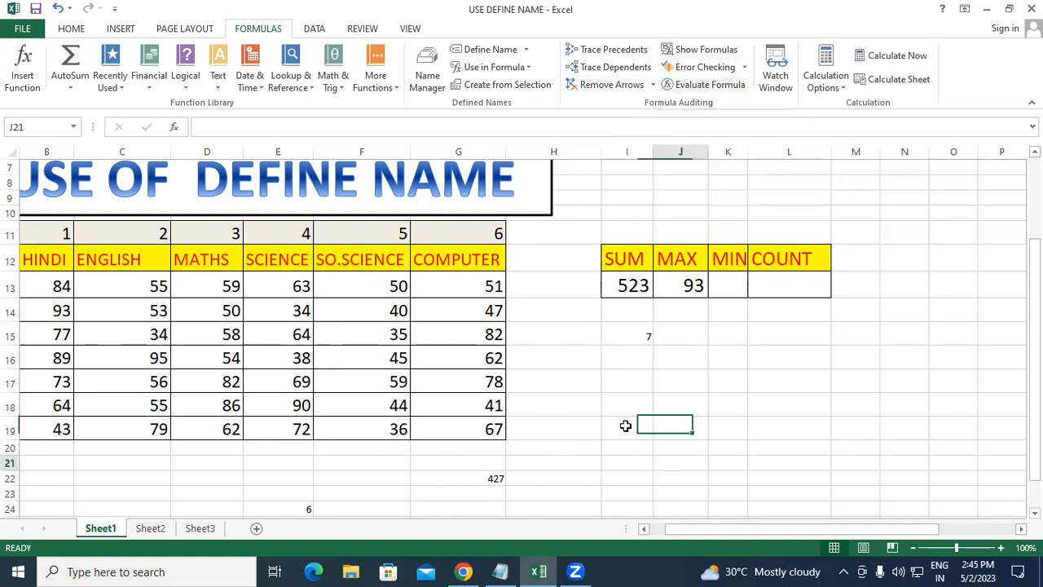
{"action": "left_click", "coordinate": [619, 277]}
{"action": "left_click", "coordinate": [704, 85]}
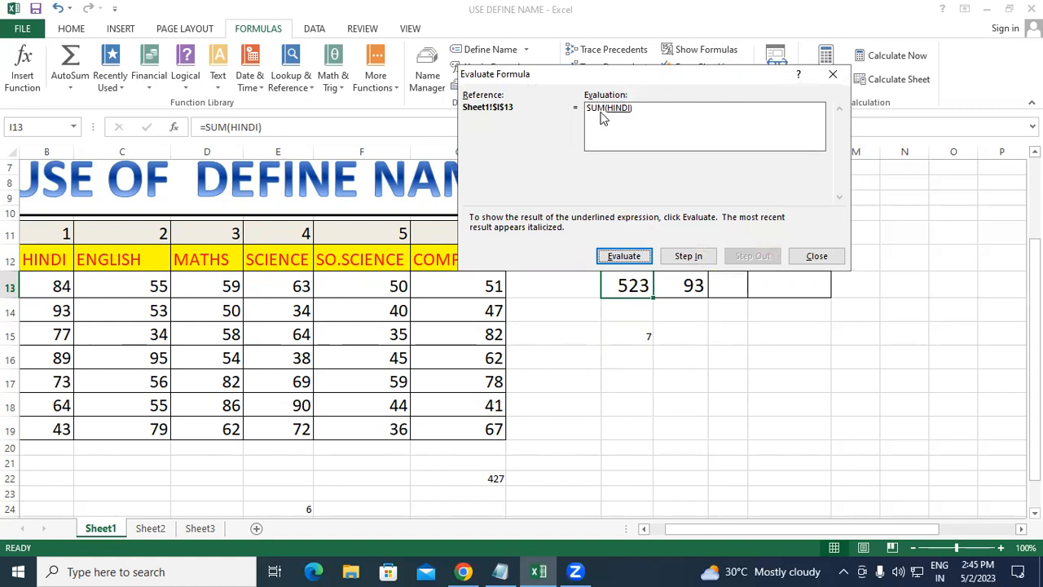
{"action": "left_click", "coordinate": [624, 258]}
{"action": "left_click", "coordinate": [622, 256]}
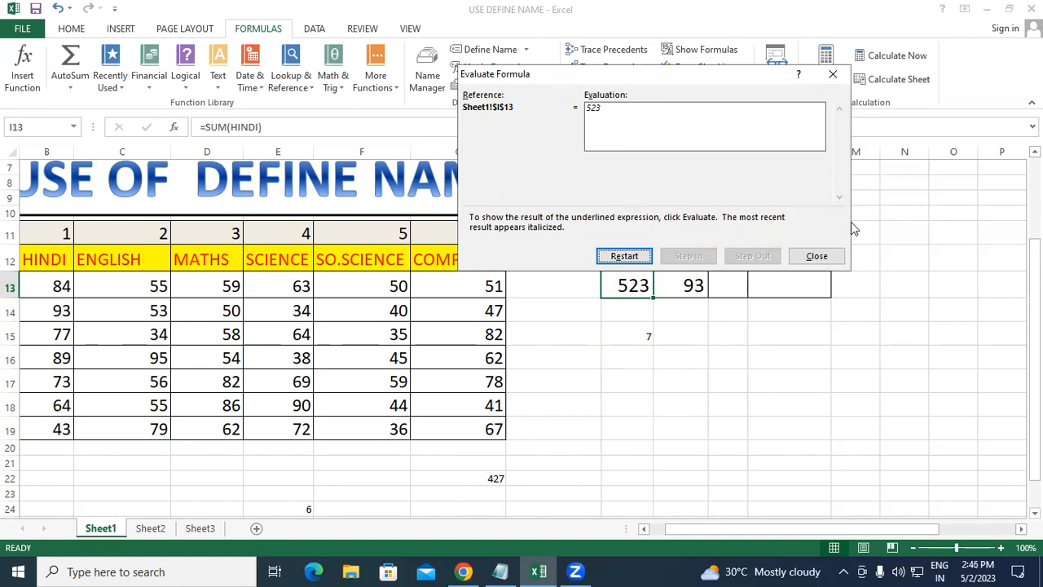
{"action": "left_click", "coordinate": [831, 258]}
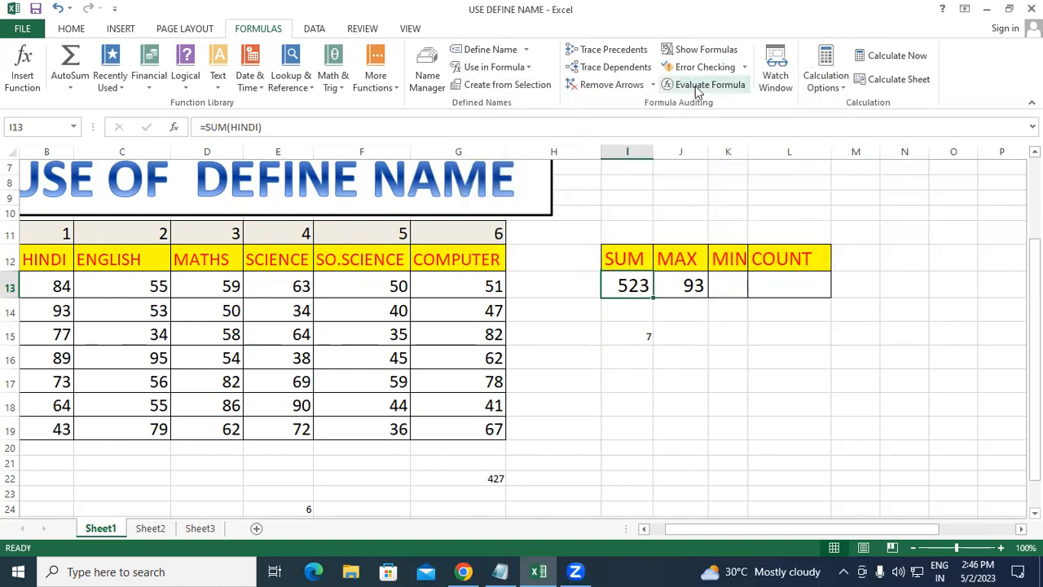
Step: Open the formula evaluation for the =SUM(ENGLISH) formula in cell G22, and close it without evaluating
{"action": "left_click", "coordinate": [481, 489]}
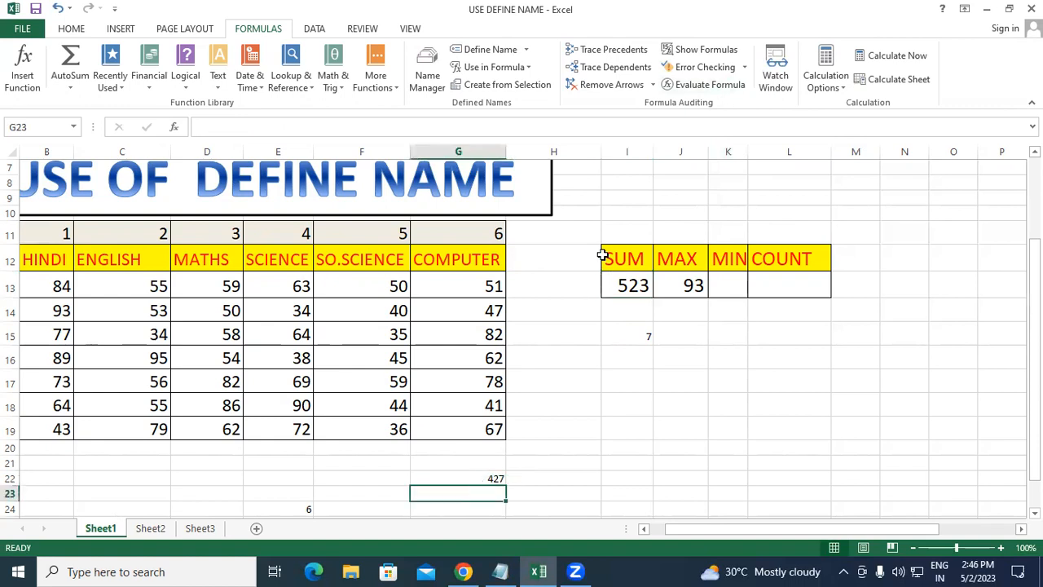
{"action": "left_click", "coordinate": [489, 479]}
{"action": "left_click", "coordinate": [695, 87]}
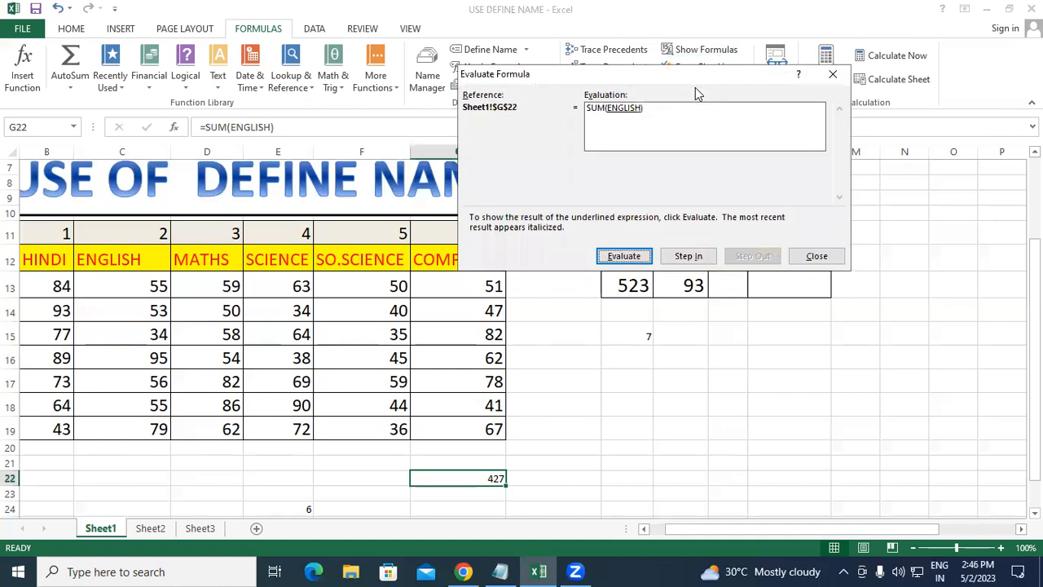
{"action": "left_click", "coordinate": [817, 255]}
{"action": "left_click", "coordinate": [699, 358]}
{"action": "left_click", "coordinate": [594, 387]}
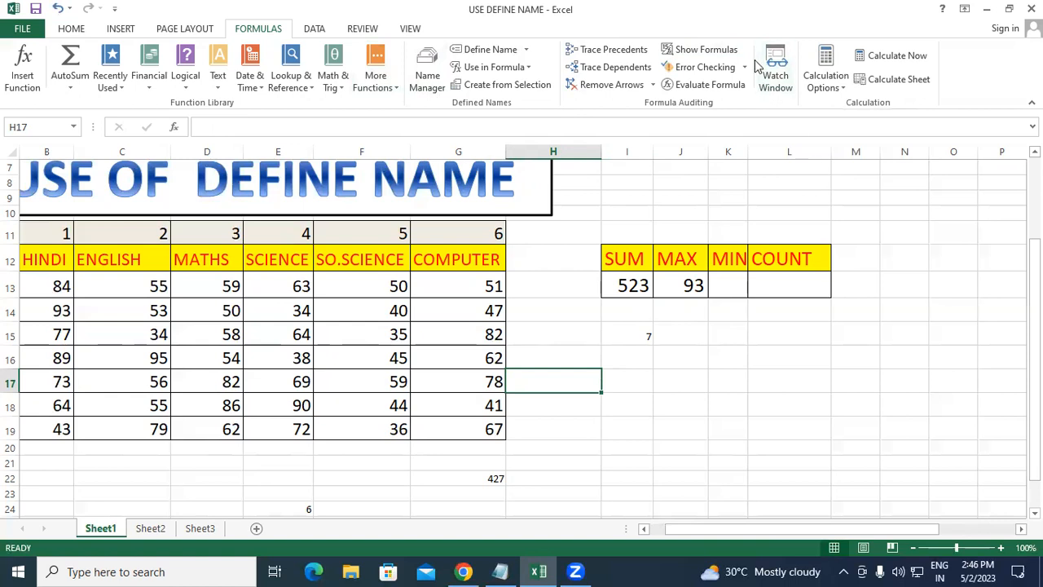
Step: Look at Sheet2 and add a new blank worksheet after Sheet3
{"action": "left_click", "coordinate": [917, 289]}
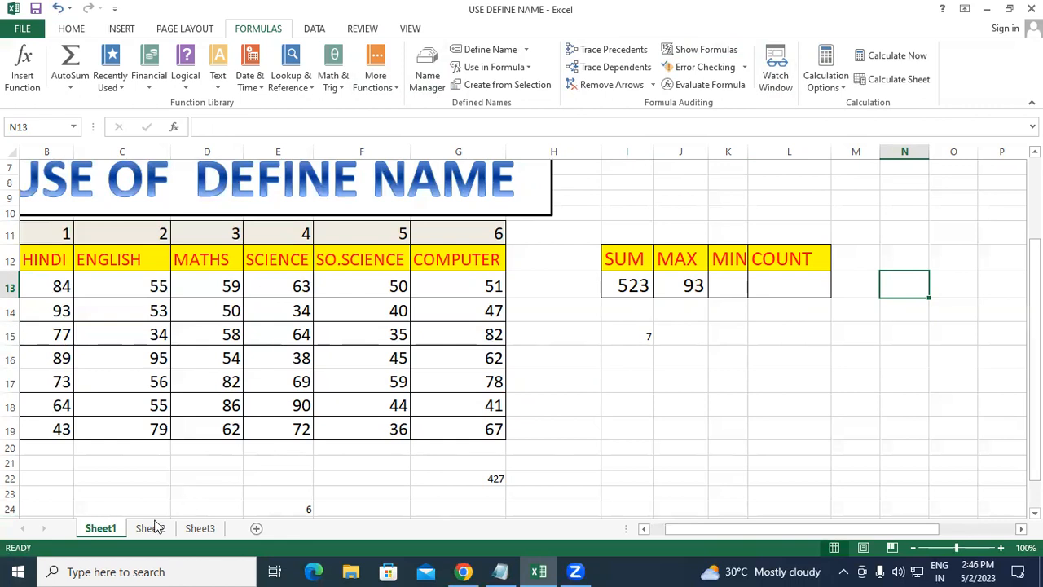
{"action": "left_click", "coordinate": [150, 529]}
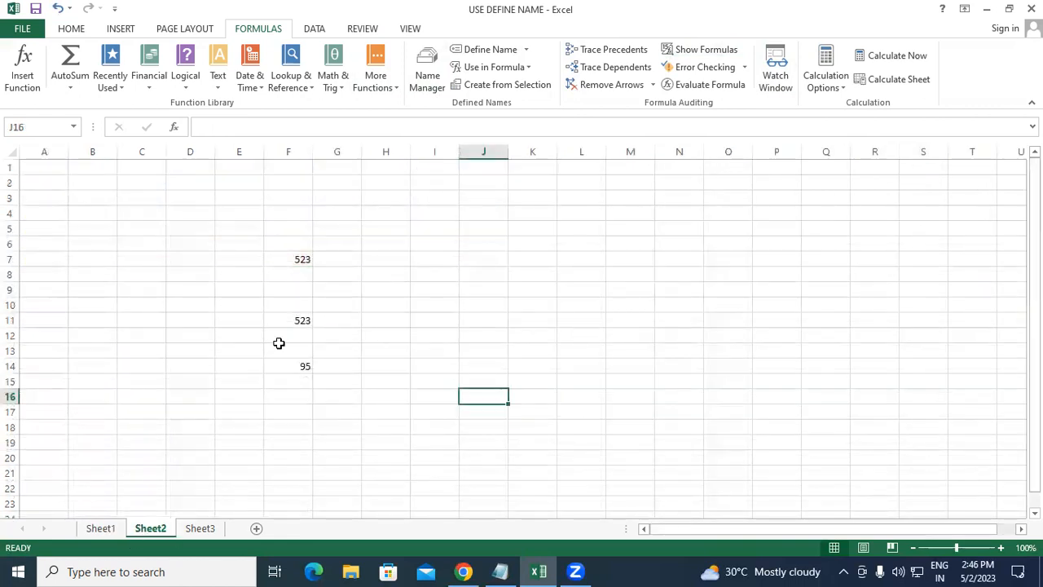
{"action": "left_click", "coordinate": [203, 528]}
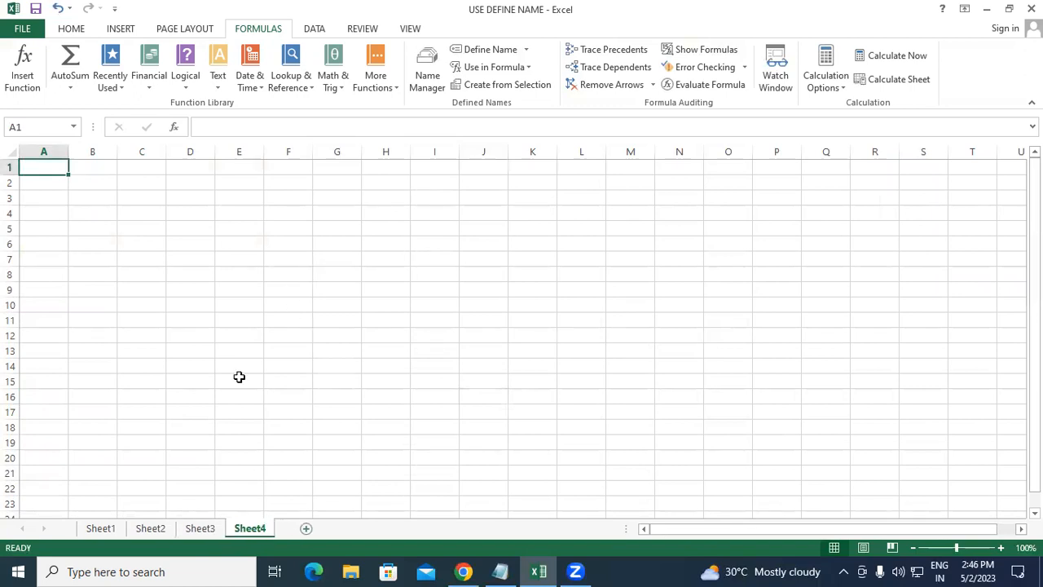
Step: Copy the marks in C15:D17 of Sheet1 and paste them into Sheet2 starting at cell C7
{"action": "left_click", "coordinate": [101, 528]}
{"action": "left_click_drag", "start_coordinate": [150, 331], "coordinate": [222, 379]}
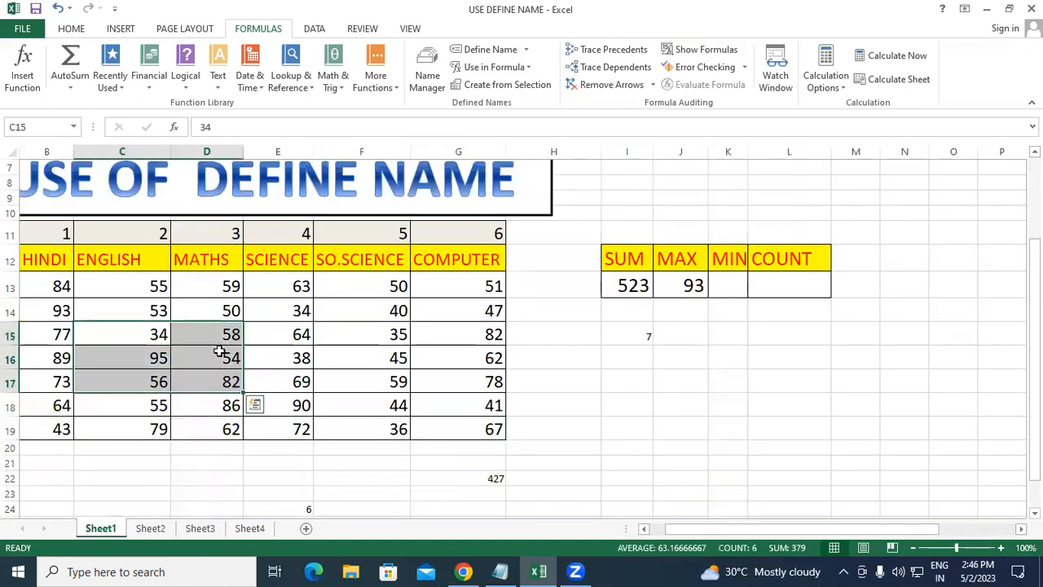
{"action": "right_click", "coordinate": [222, 364]}
{"action": "left_click", "coordinate": [257, 75]}
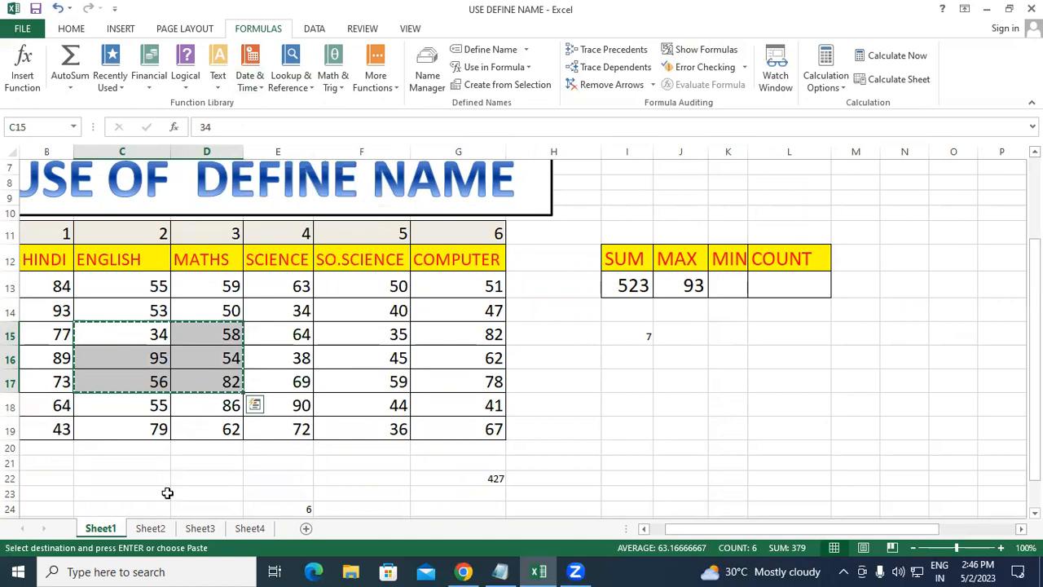
{"action": "left_click", "coordinate": [148, 528]}
{"action": "right_click", "coordinate": [151, 263]}
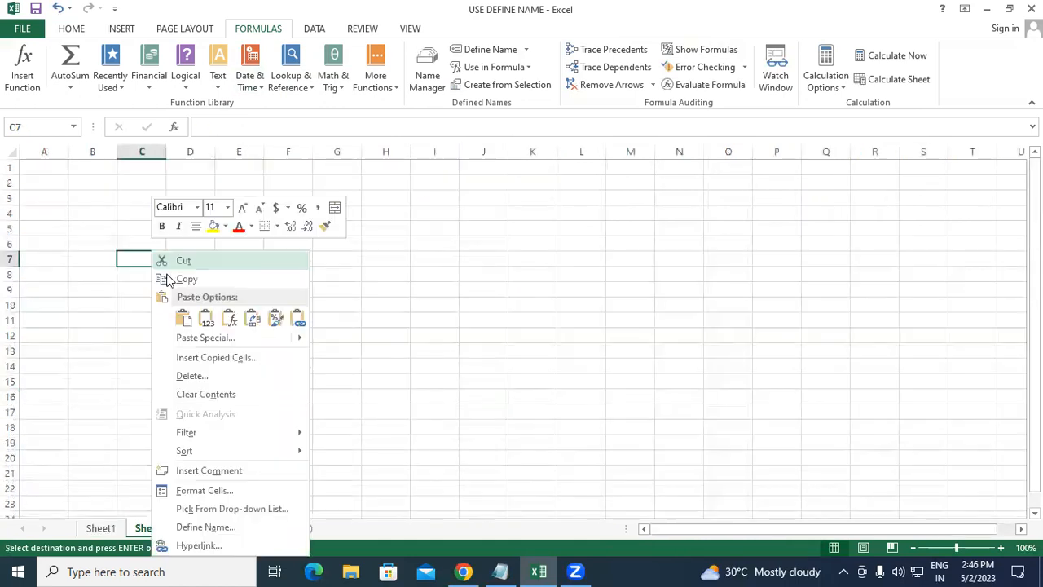
{"action": "left_click", "coordinate": [176, 314]}
Step: Copy the SCIENCE, SO.SCIENCE and COMPUTER block E12:G15 from Sheet1 and paste it into Sheet3 starting at cell E7
{"action": "left_click", "coordinate": [101, 528]}
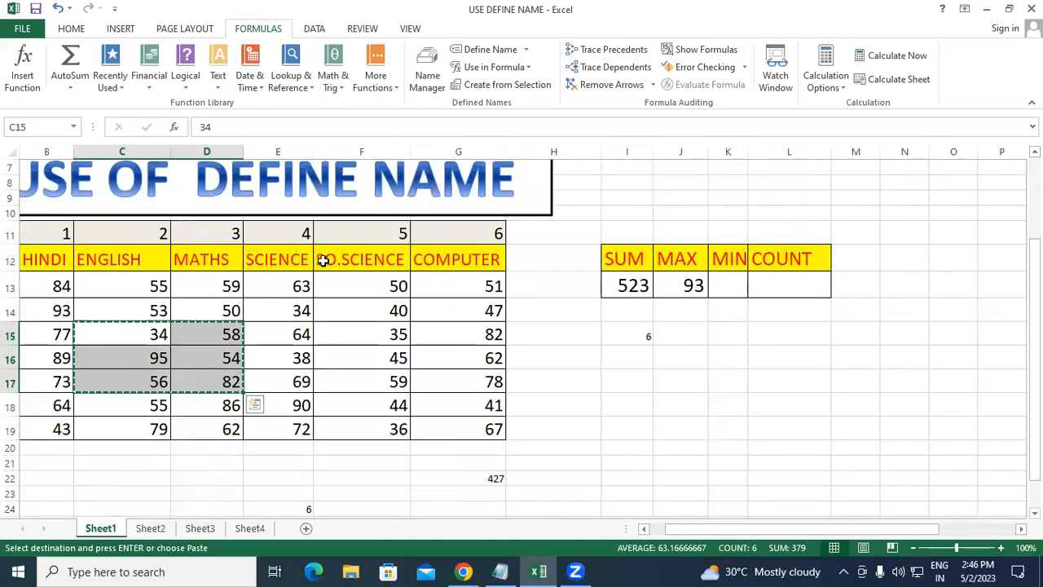
{"action": "left_click_drag", "start_coordinate": [310, 261], "coordinate": [472, 318]}
{"action": "right_click", "coordinate": [459, 294]}
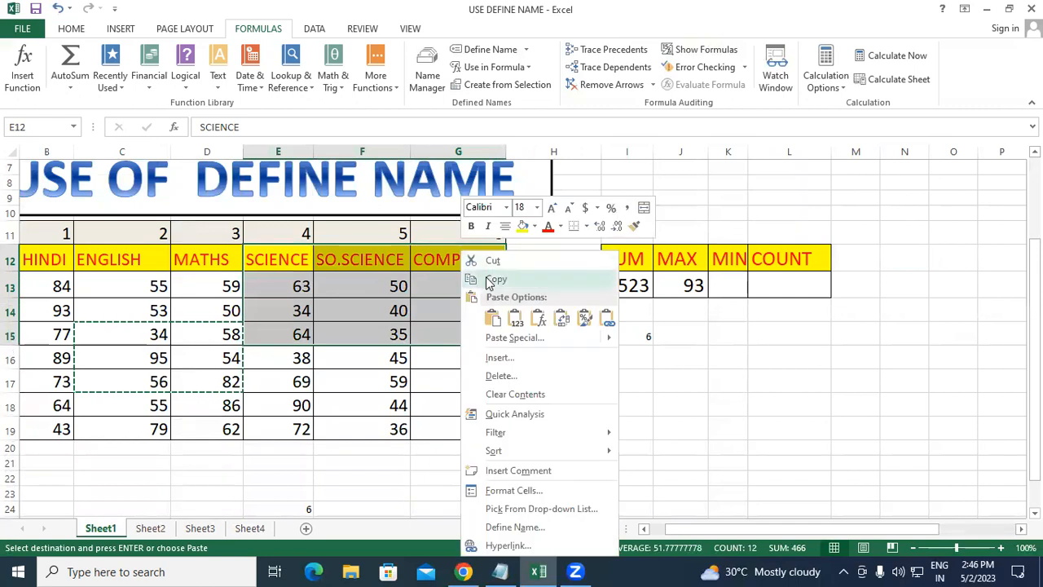
{"action": "left_click", "coordinate": [483, 277]}
{"action": "left_click", "coordinate": [200, 529]}
{"action": "left_click", "coordinate": [228, 257]}
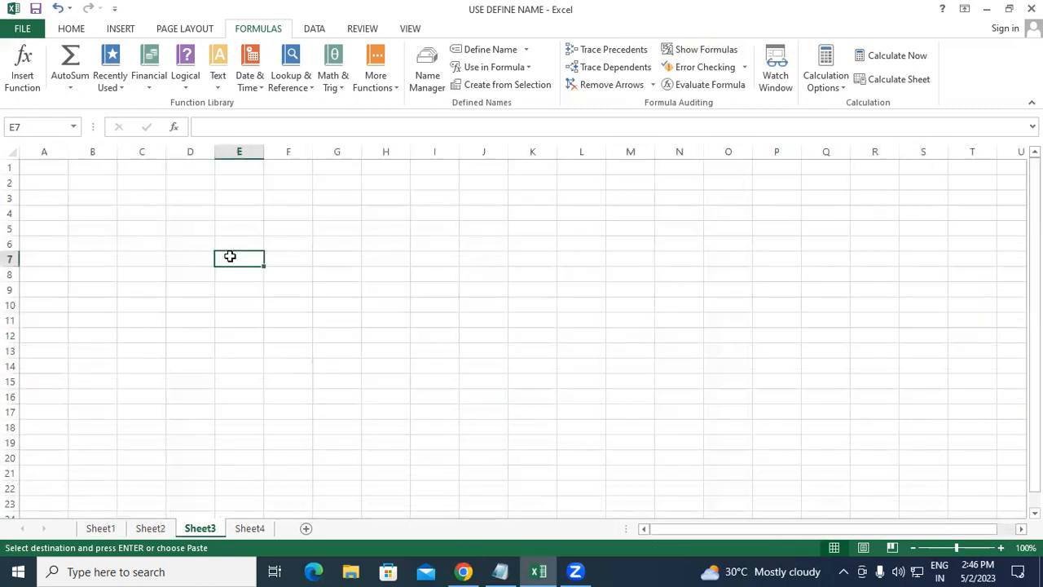
{"action": "right_click", "coordinate": [230, 258]}
{"action": "left_click", "coordinate": [261, 319]}
Step: Widen column G on Sheet3 so that the COMPUTER heading fits
{"action": "left_click", "coordinate": [611, 315]}
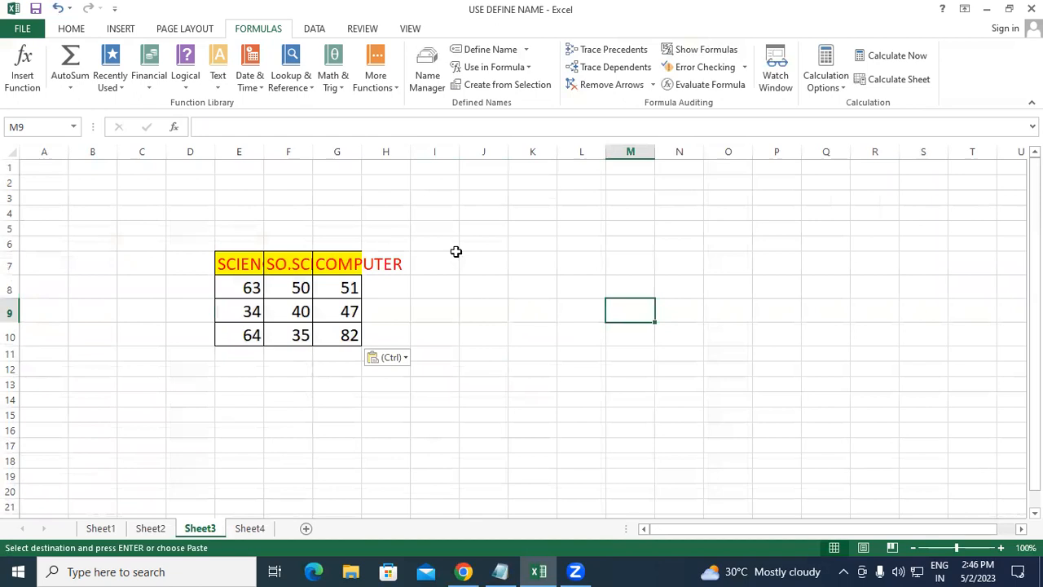
{"action": "left_click_drag", "start_coordinate": [436, 160], "coordinate": [437, 160]}
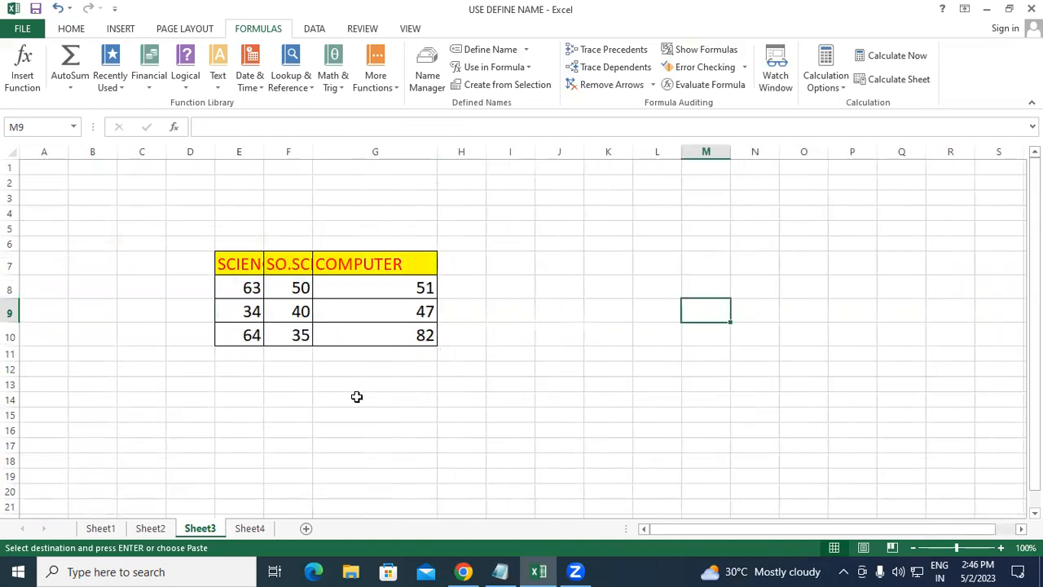
{"action": "left_click", "coordinate": [356, 397]}
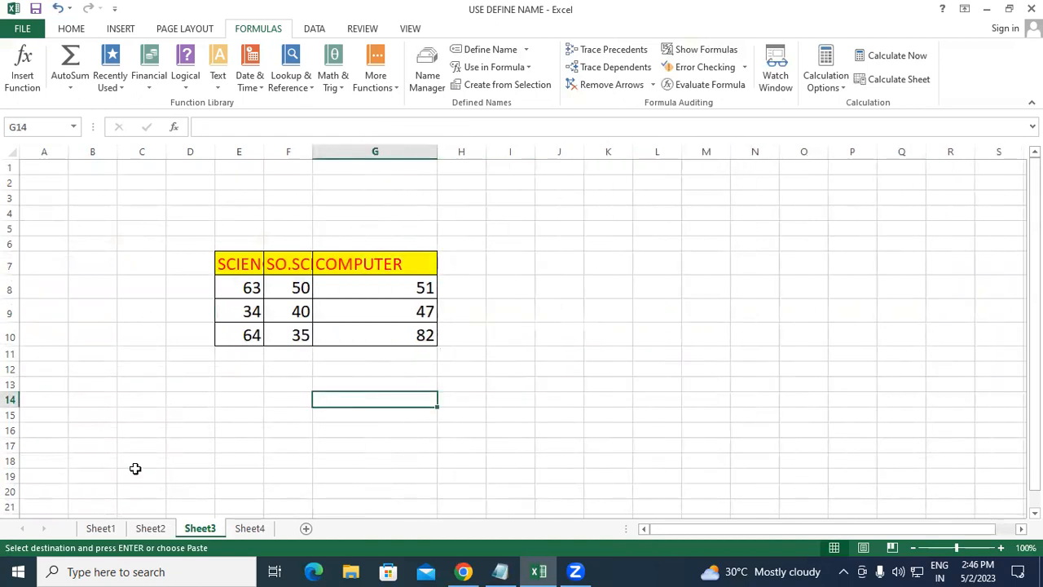
{"action": "left_click", "coordinate": [548, 341]}
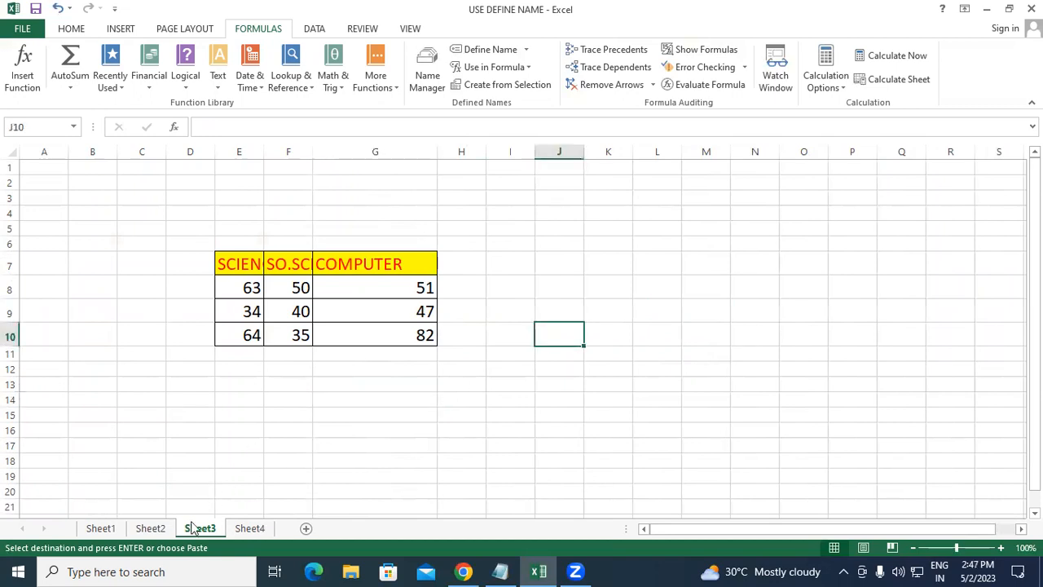
Step: Review the pasted data on Sheet2 and Sheet3, and return to Sheet1 and cancel the pending copy
{"action": "left_click", "coordinate": [100, 528]}
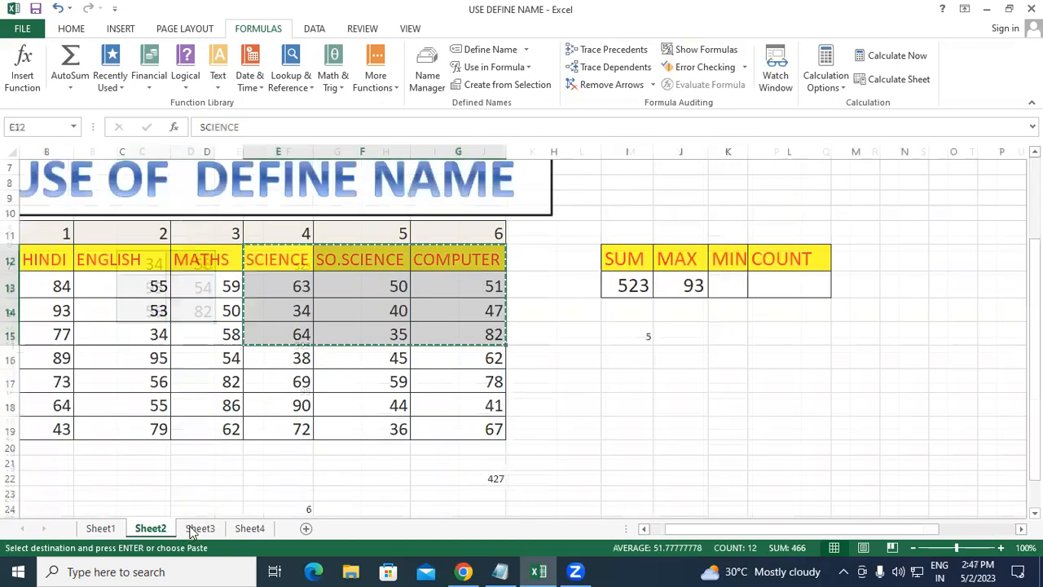
{"action": "left_click", "coordinate": [199, 528]}
{"action": "left_click", "coordinate": [626, 267]}
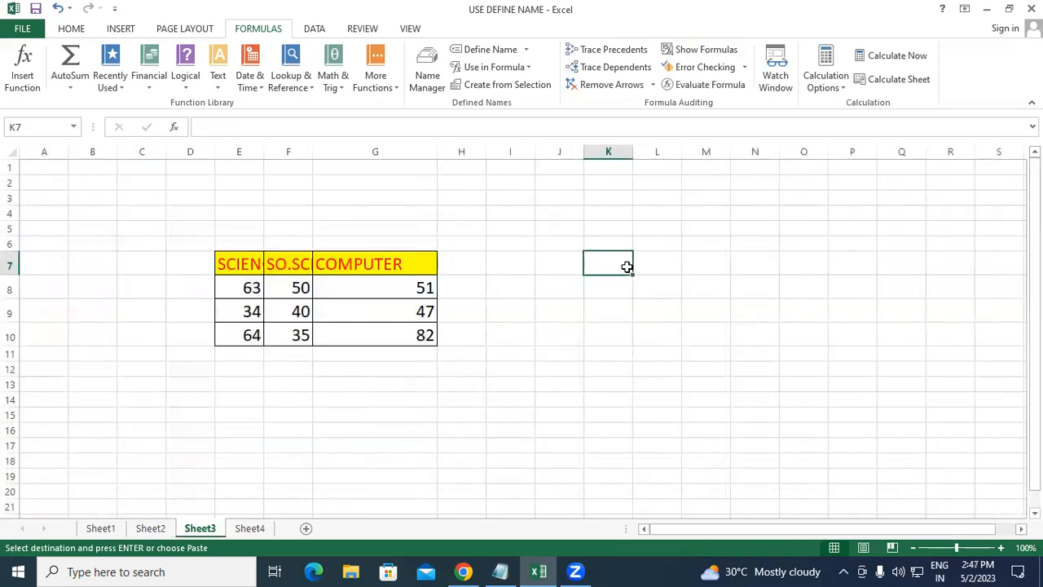
{"action": "left_click", "coordinate": [98, 530]}
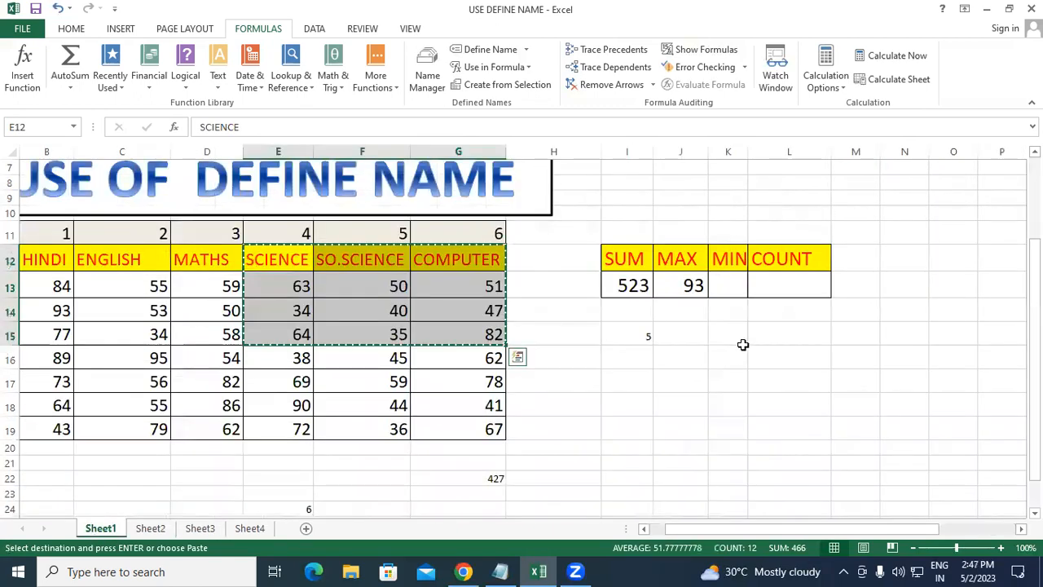
{"action": "left_click", "coordinate": [567, 410]}
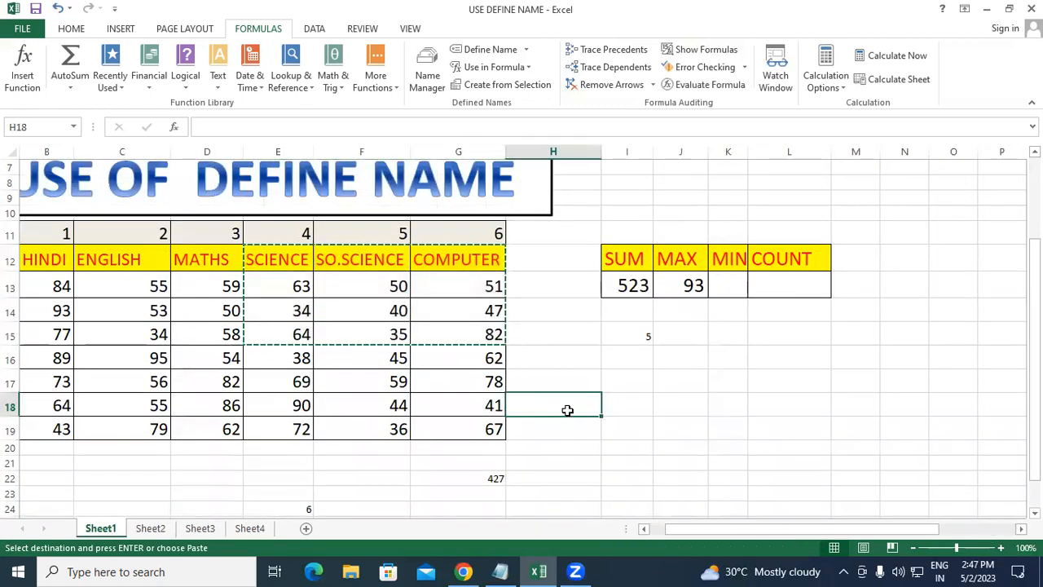
{"action": "key", "text": "Escape"}
{"action": "key", "text": "Return"}
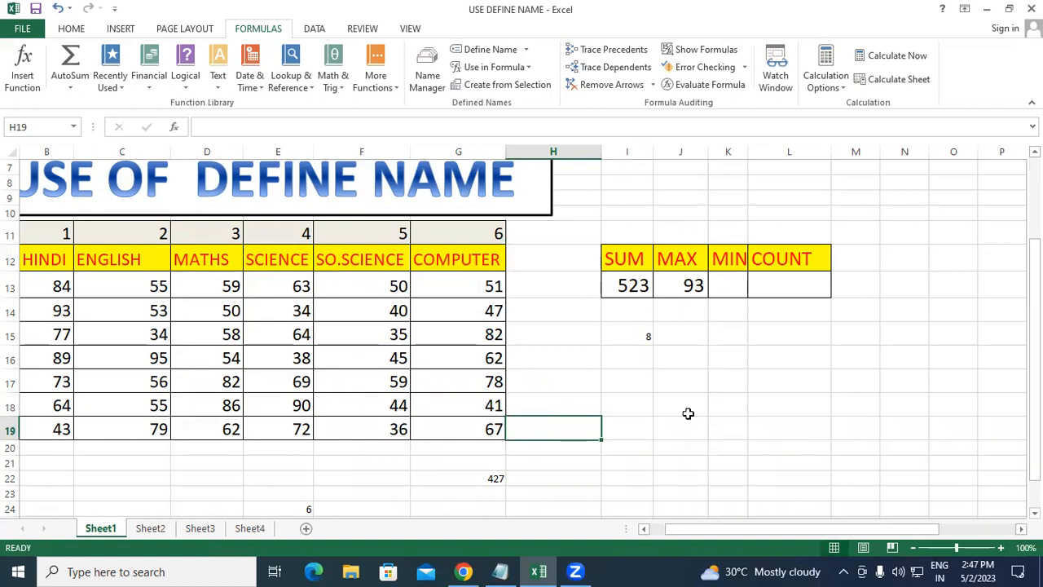
{"action": "left_click", "coordinate": [732, 409]}
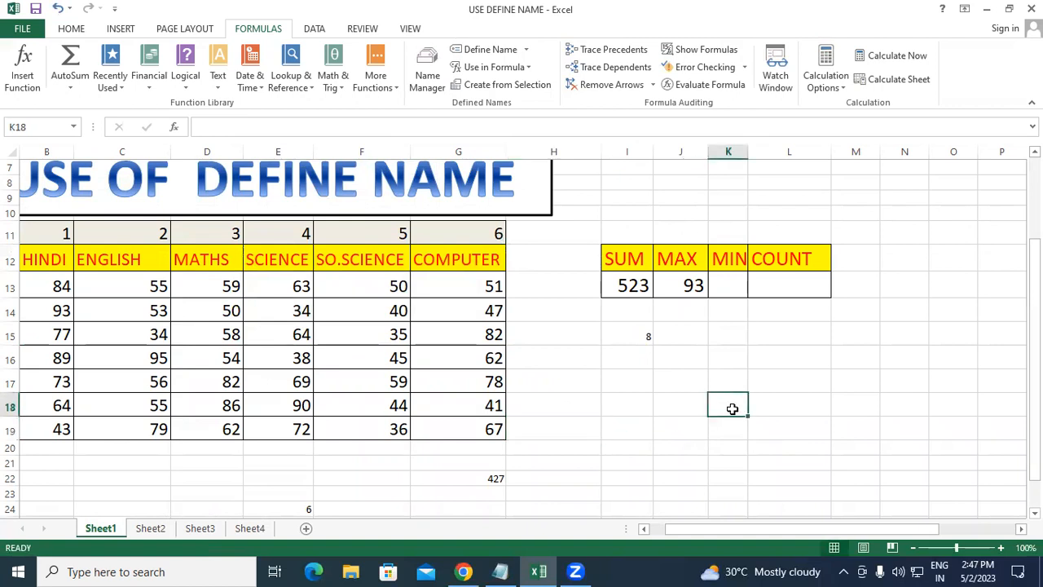
{"action": "left_click", "coordinate": [562, 336]}
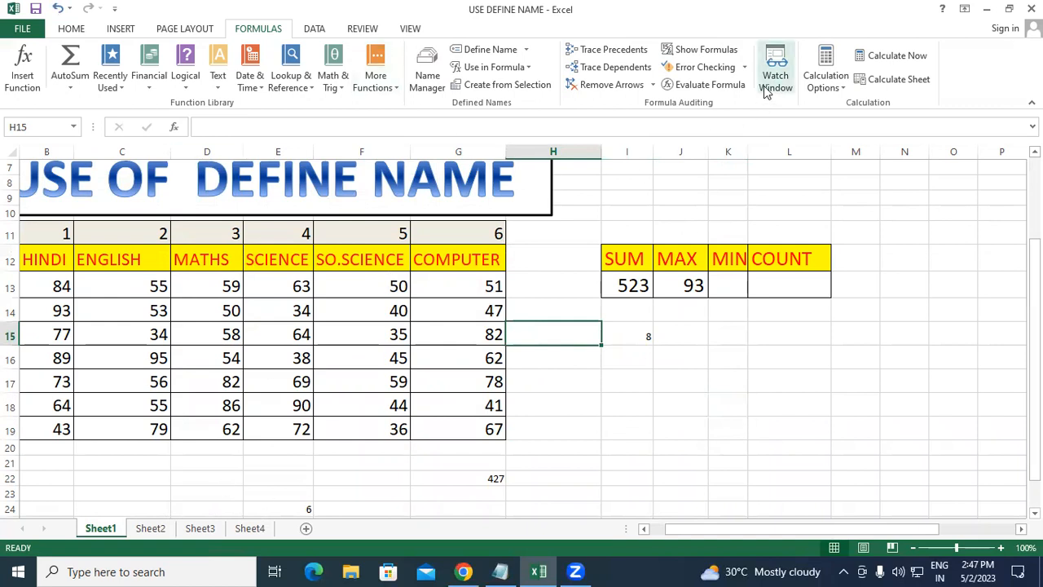
Step: Open the Watch Window and add watches for cells C13:E14 on Sheet1
{"action": "left_click_drag", "start_coordinate": [142, 297], "coordinate": [259, 311]}
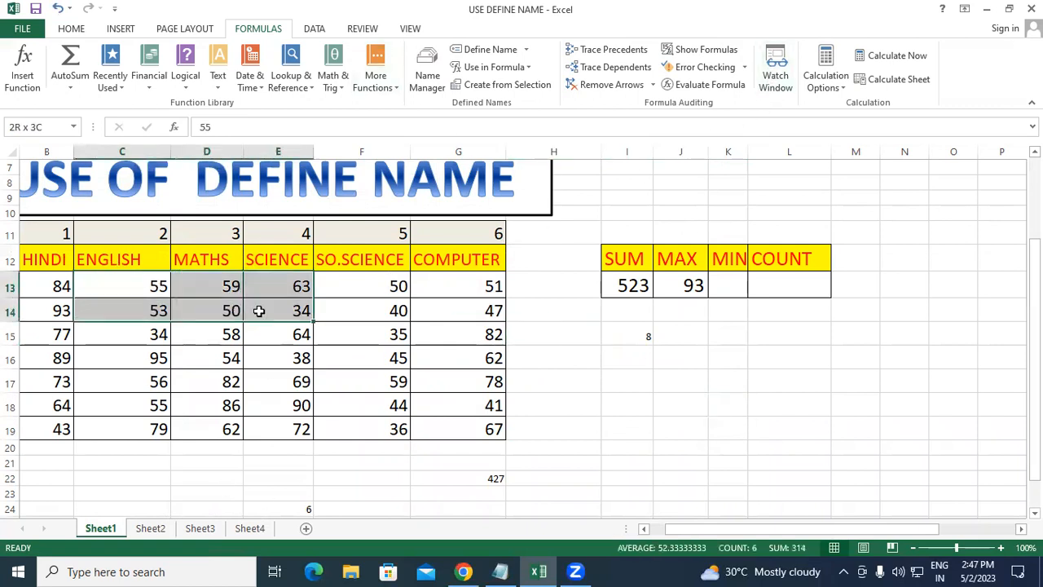
{"action": "left_click", "coordinate": [776, 65]}
{"action": "left_click_drag", "start_coordinate": [612, 349], "coordinate": [571, 163]}
{"action": "left_click", "coordinate": [498, 179]}
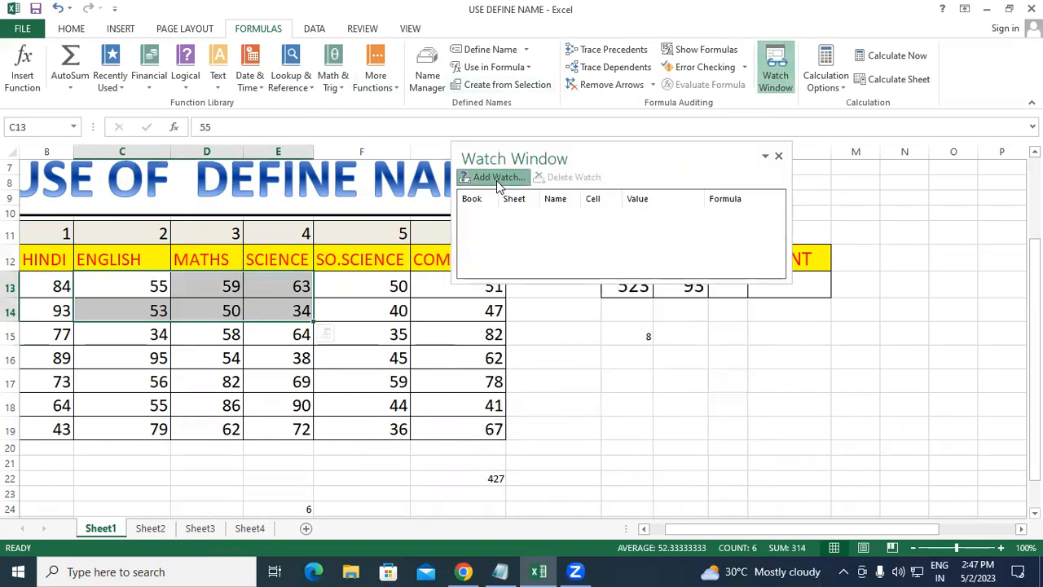
{"action": "left_click", "coordinate": [680, 191]}
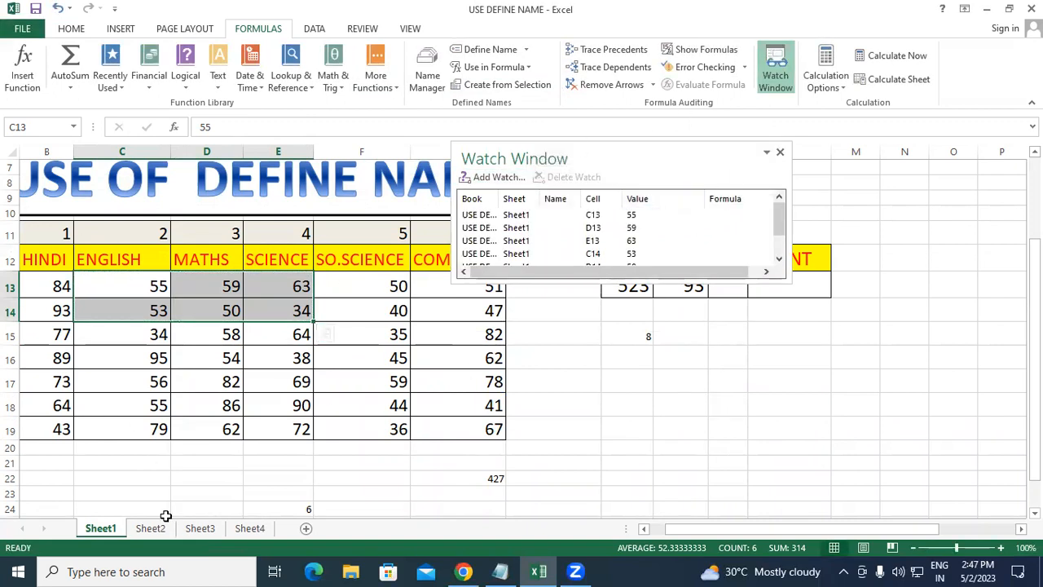
Step: Add watches for the table cells E7:G10 on Sheet3
{"action": "left_click", "coordinate": [198, 529]}
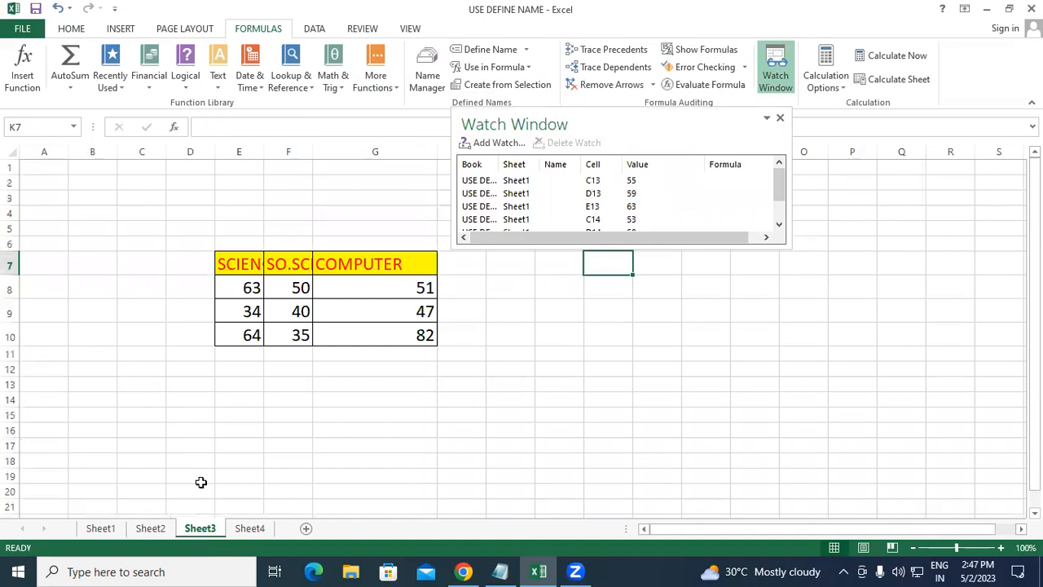
{"action": "left_click_drag", "start_coordinate": [238, 265], "coordinate": [411, 334]}
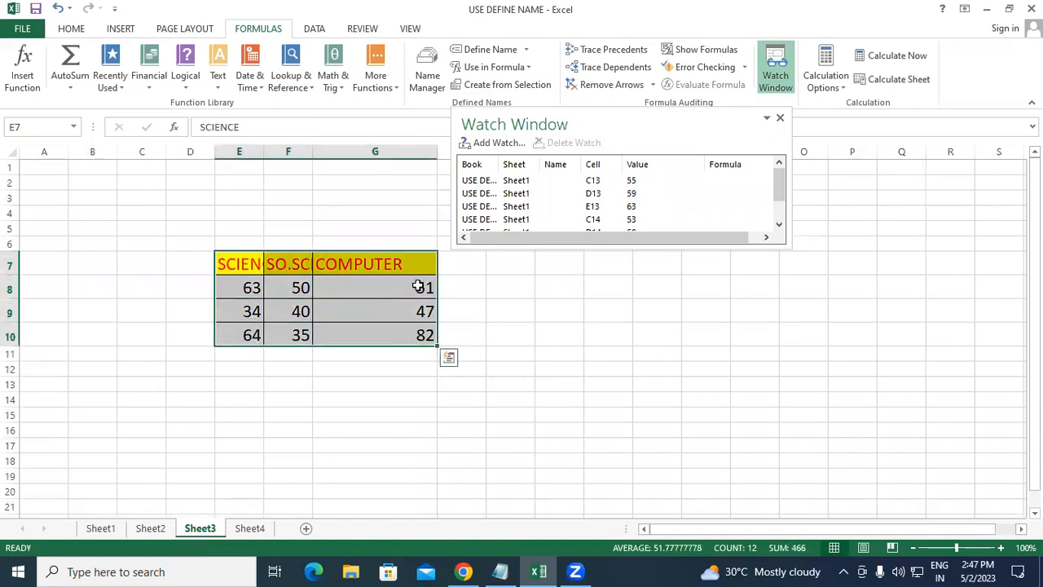
{"action": "left_click", "coordinate": [480, 143]}
{"action": "left_click", "coordinate": [680, 192]}
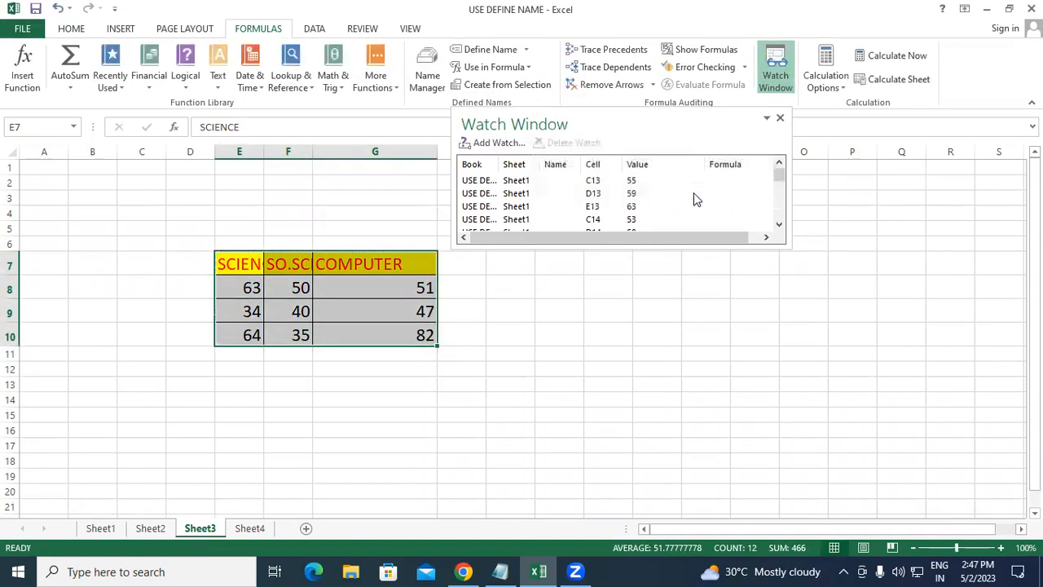
Step: Make the Watch Window slightly smaller using its Size option
{"action": "left_click", "coordinate": [766, 121]}
{"action": "left_click", "coordinate": [766, 122]}
{"action": "left_click", "coordinate": [766, 118]}
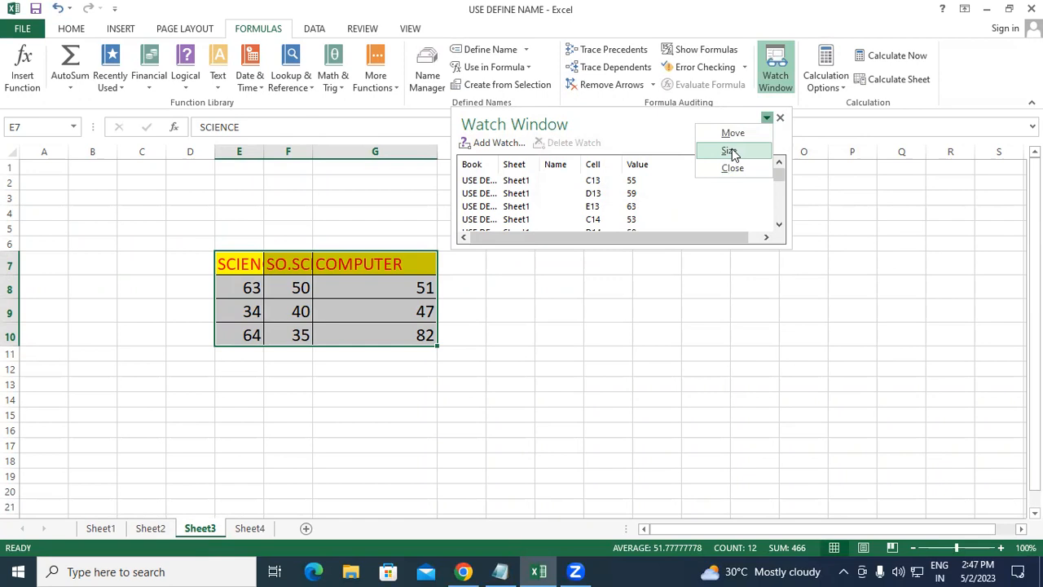
{"action": "left_click", "coordinate": [729, 149]}
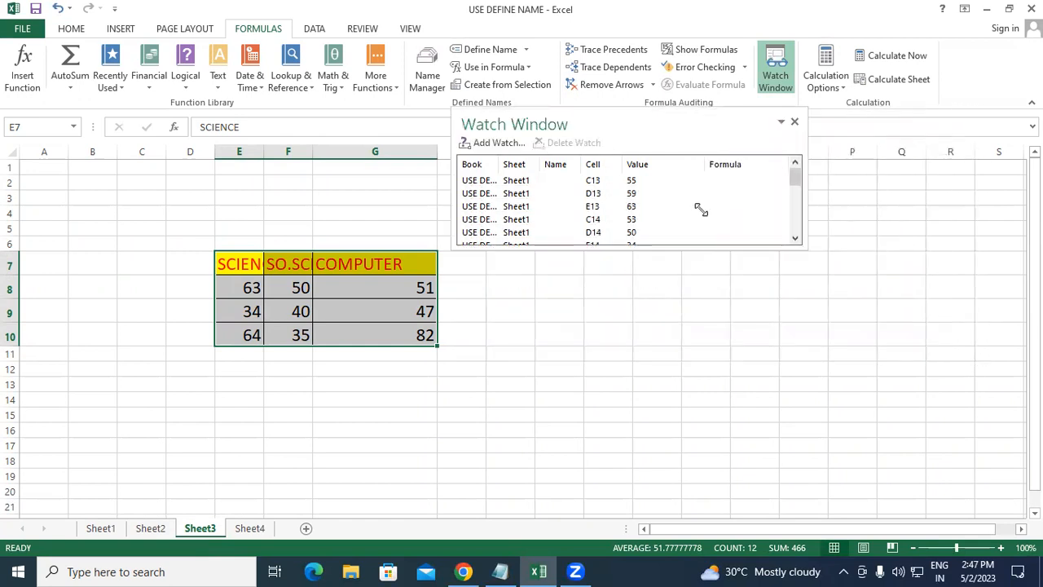
{"action": "left_click", "coordinate": [780, 230]}
Step: Move the Watch Window beside the Sheet3 table and lengthen it downwards to list more watched cells
{"action": "left_click", "coordinate": [753, 124]}
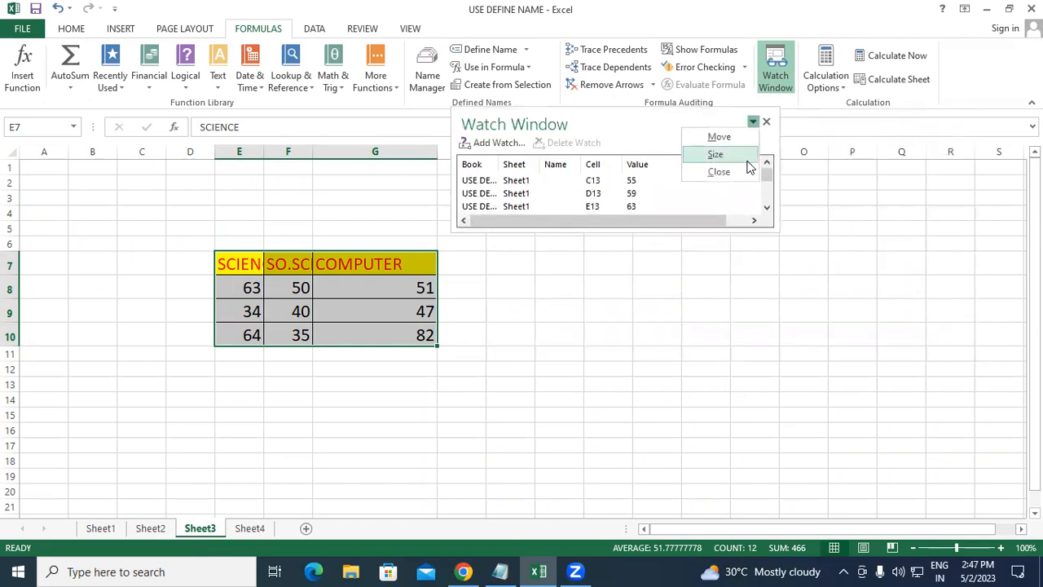
{"action": "left_click", "coordinate": [713, 135]}
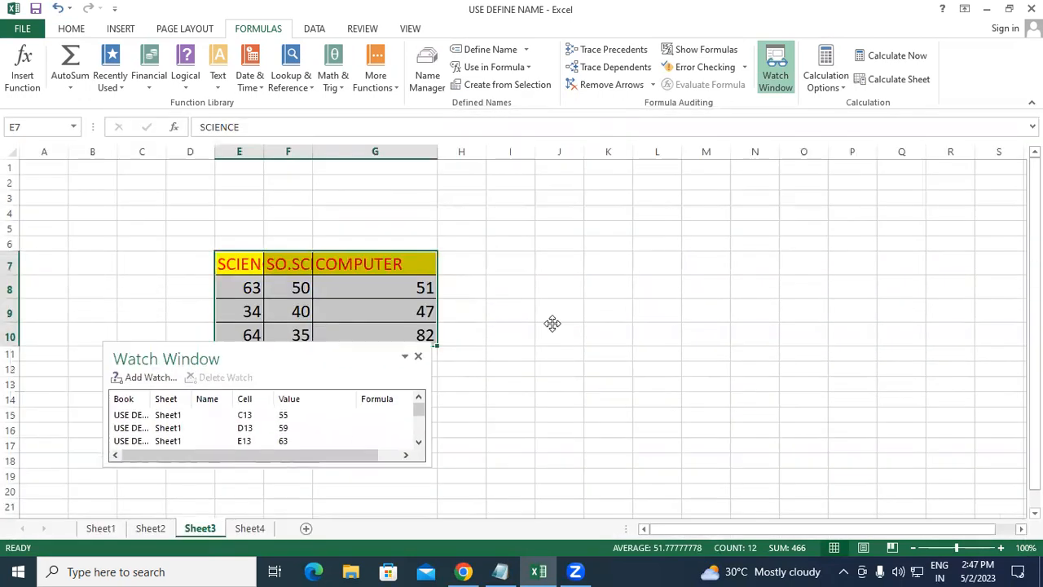
{"action": "left_click", "coordinate": [622, 262]}
{"action": "left_click_drag", "start_coordinate": [690, 373], "coordinate": [707, 504]}
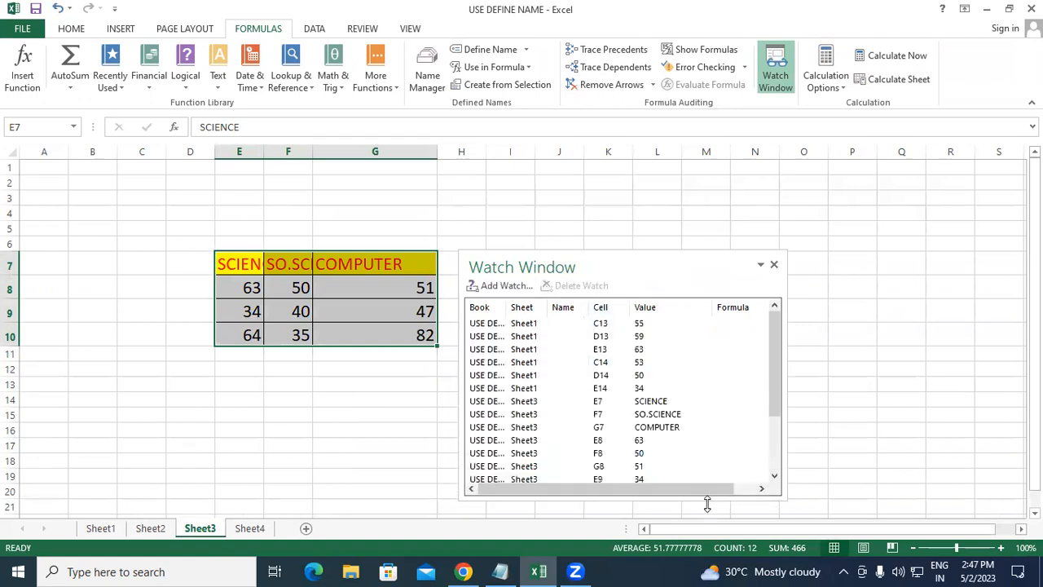
Step: Go to cell F8 on Sheet3 from its entry in the watch list
{"action": "left_click", "coordinate": [528, 455]}
{"action": "double_click", "coordinate": [526, 457]}
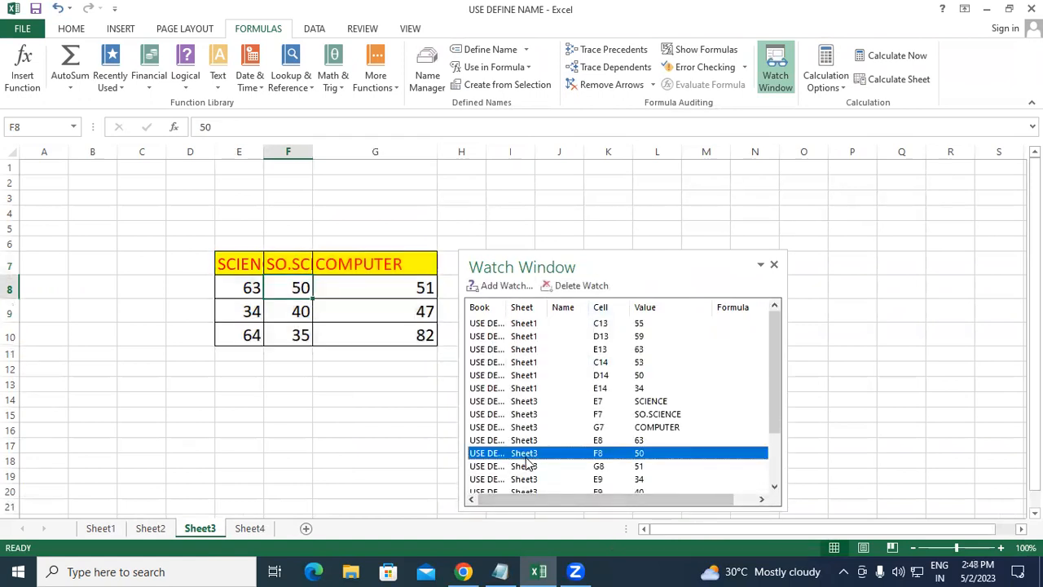
Step: Go to cell C14 on Sheet1 from its entry in the watch list and close the Watch Window
{"action": "left_click", "coordinate": [541, 363]}
{"action": "double_click", "coordinate": [541, 364]}
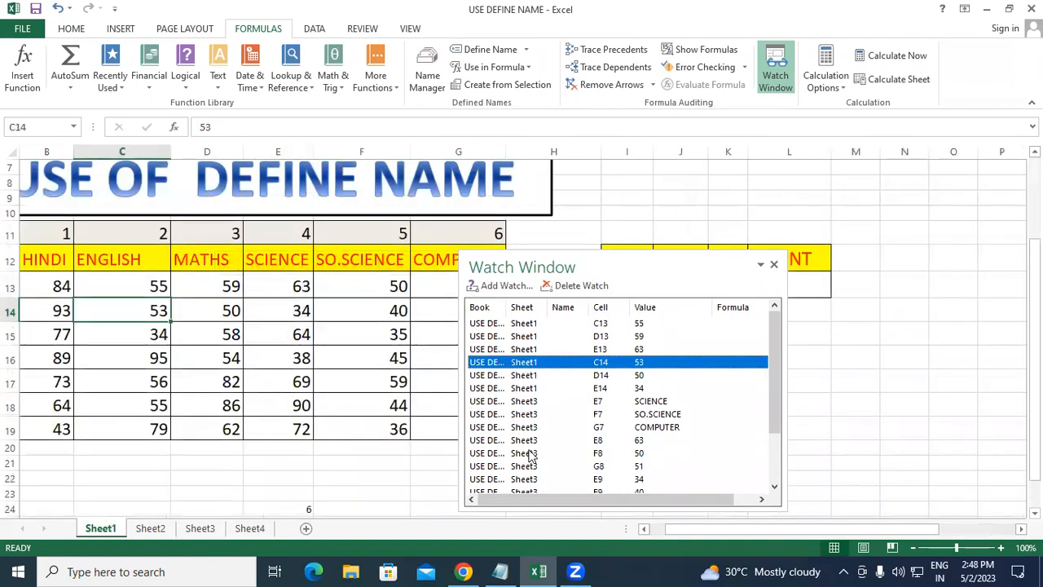
{"action": "scroll", "coordinate": [538, 423], "scroll_direction": "down", "scroll_amount": 2}
{"action": "scroll", "coordinate": [538, 424], "scroll_direction": "up", "scroll_amount": 2}
{"action": "scroll", "coordinate": [537, 423], "scroll_direction": "down", "scroll_amount": 2}
{"action": "scroll", "coordinate": [526, 440], "scroll_direction": "up", "scroll_amount": 2}
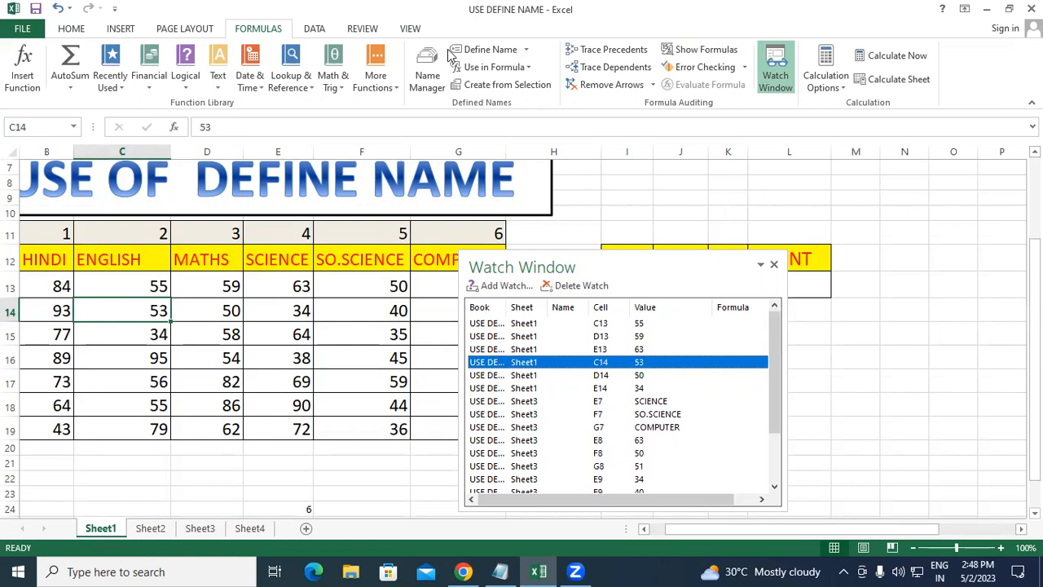
{"action": "left_click", "coordinate": [773, 264]}
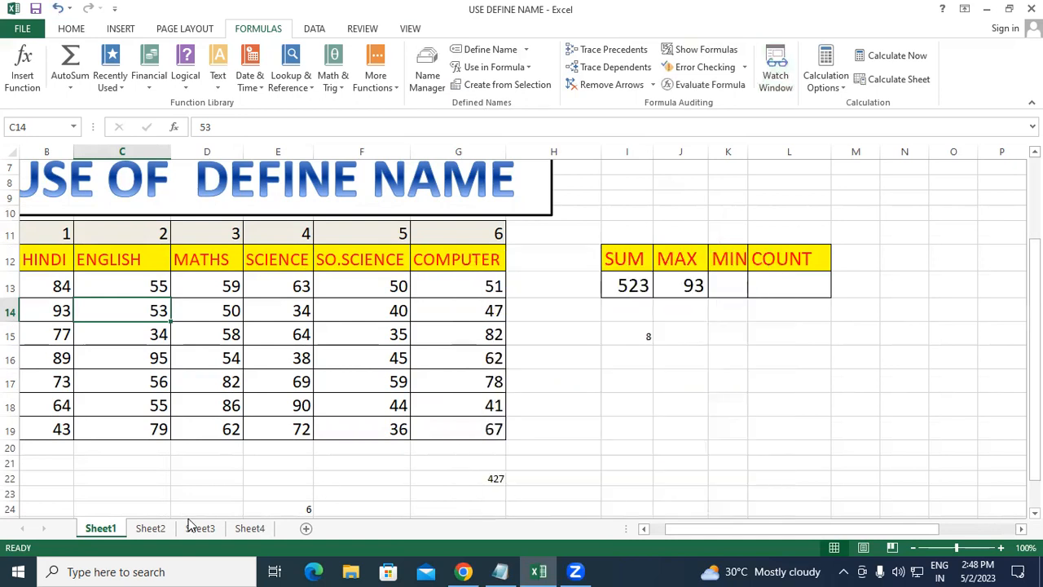
Step: Insert fifteen blank worksheets between Sheet1 and Sheet2
{"action": "left_click", "coordinate": [306, 528]}
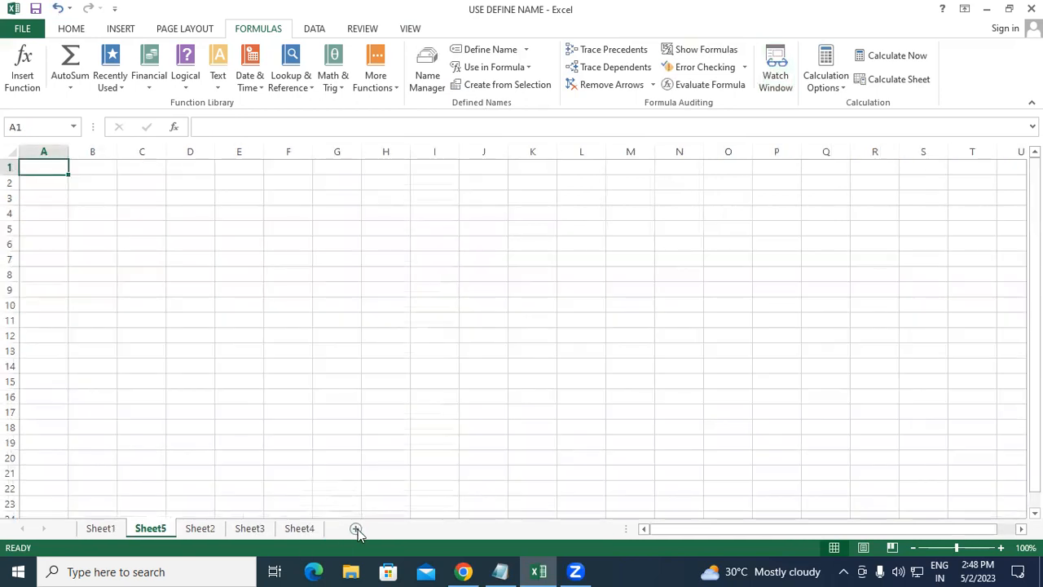
{"action": "left_click", "coordinate": [393, 528]}
{"action": "left_click", "coordinate": [412, 530]}
{"action": "left_click", "coordinate": [460, 529]}
{"action": "left_click", "coordinate": [505, 528]}
{"action": "left_click", "coordinate": [554, 529]}
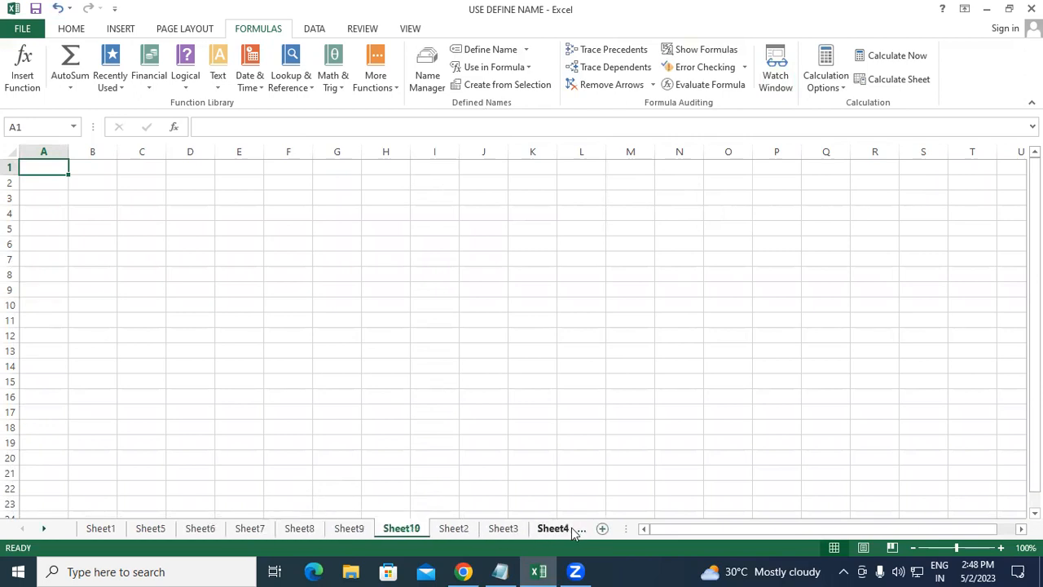
{"action": "left_click", "coordinate": [604, 528]}
{"action": "left_click", "coordinate": [605, 529]}
{"action": "left_click", "coordinate": [606, 529]}
{"action": "left_click", "coordinate": [603, 528]}
{"action": "left_click", "coordinate": [604, 528]}
{"action": "left_click", "coordinate": [604, 528]}
{"action": "left_click", "coordinate": [604, 528]}
{"action": "left_click", "coordinate": [604, 529]}
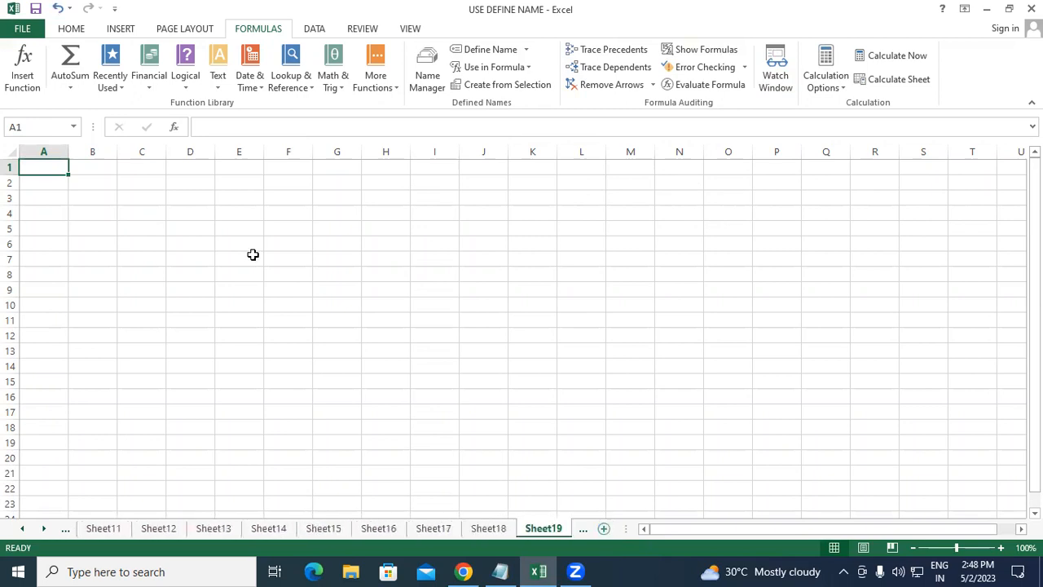
Step: From the last added blank sheet, reopen the Watch Window to go to watched cell D13 on Sheet1, and close the window
{"action": "left_click", "coordinate": [300, 229]}
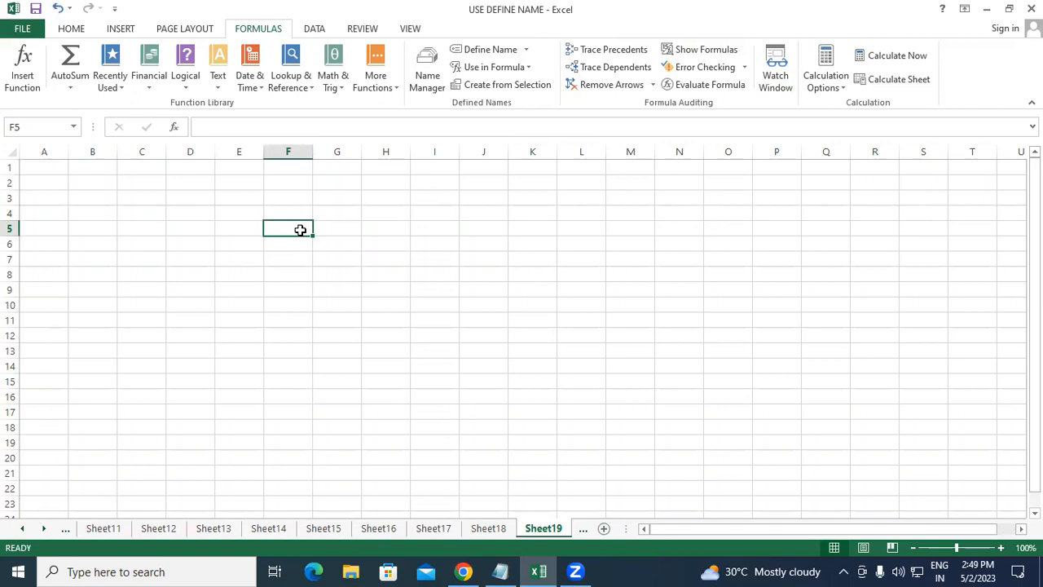
{"action": "left_click", "coordinate": [775, 70]}
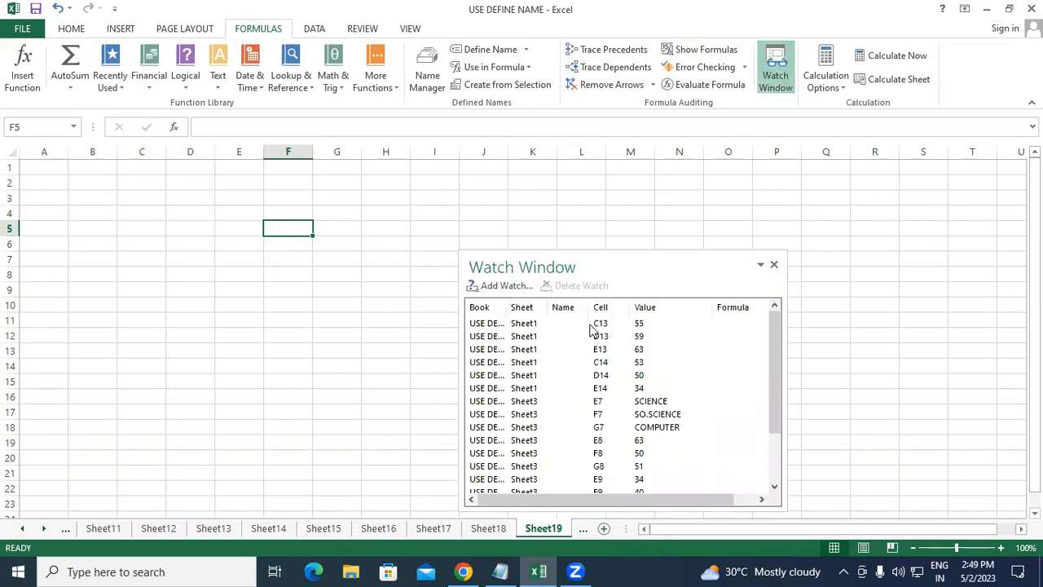
{"action": "left_click", "coordinate": [567, 336]}
{"action": "double_click", "coordinate": [567, 337]}
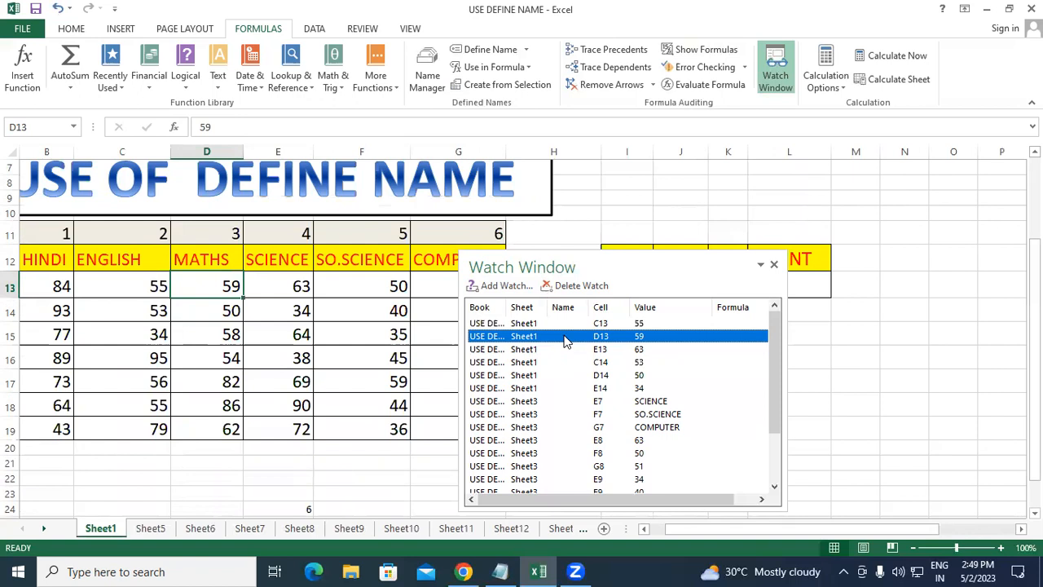
{"action": "left_click", "coordinate": [773, 264]}
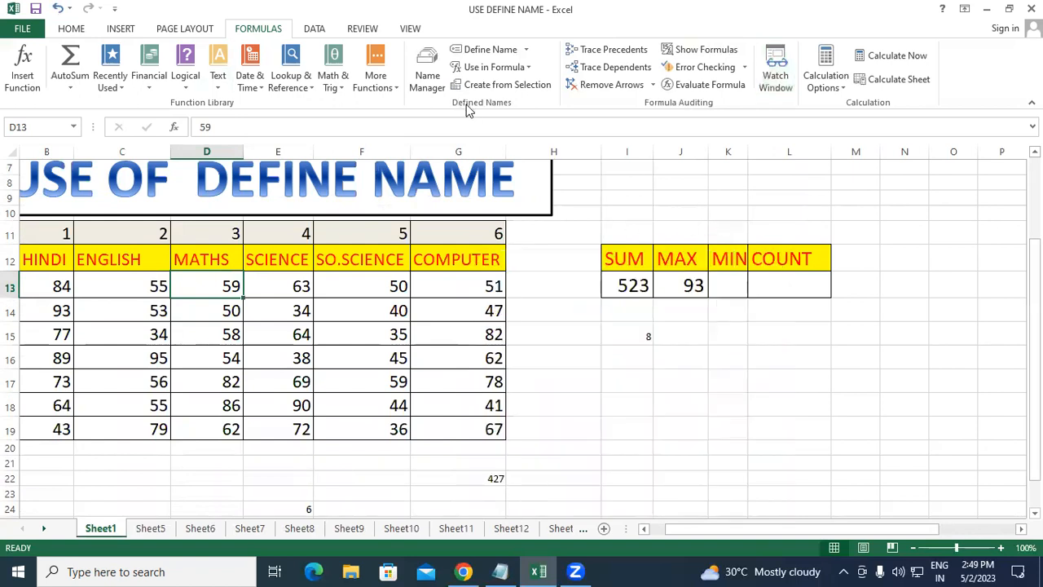